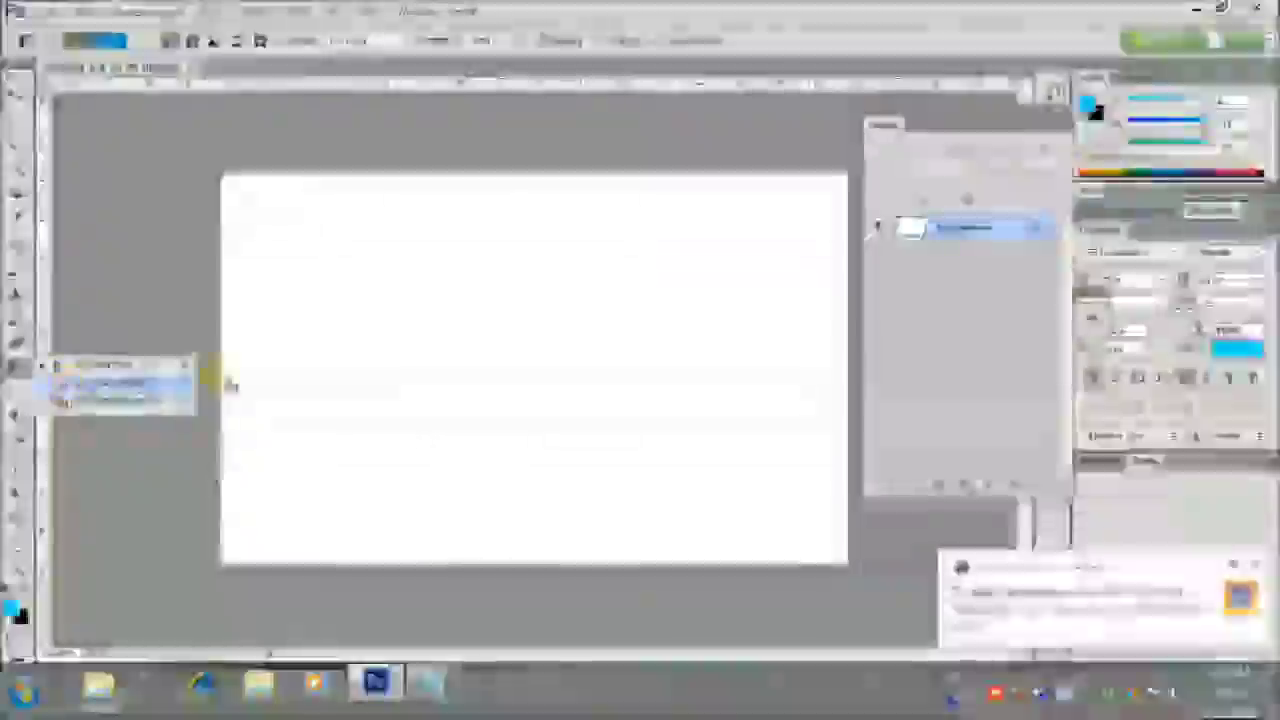
Fill the white Background layer with bright sky blue using the Paint Bucket
left_click(100, 385)
left_click(397, 357)
left_click(16, 93)
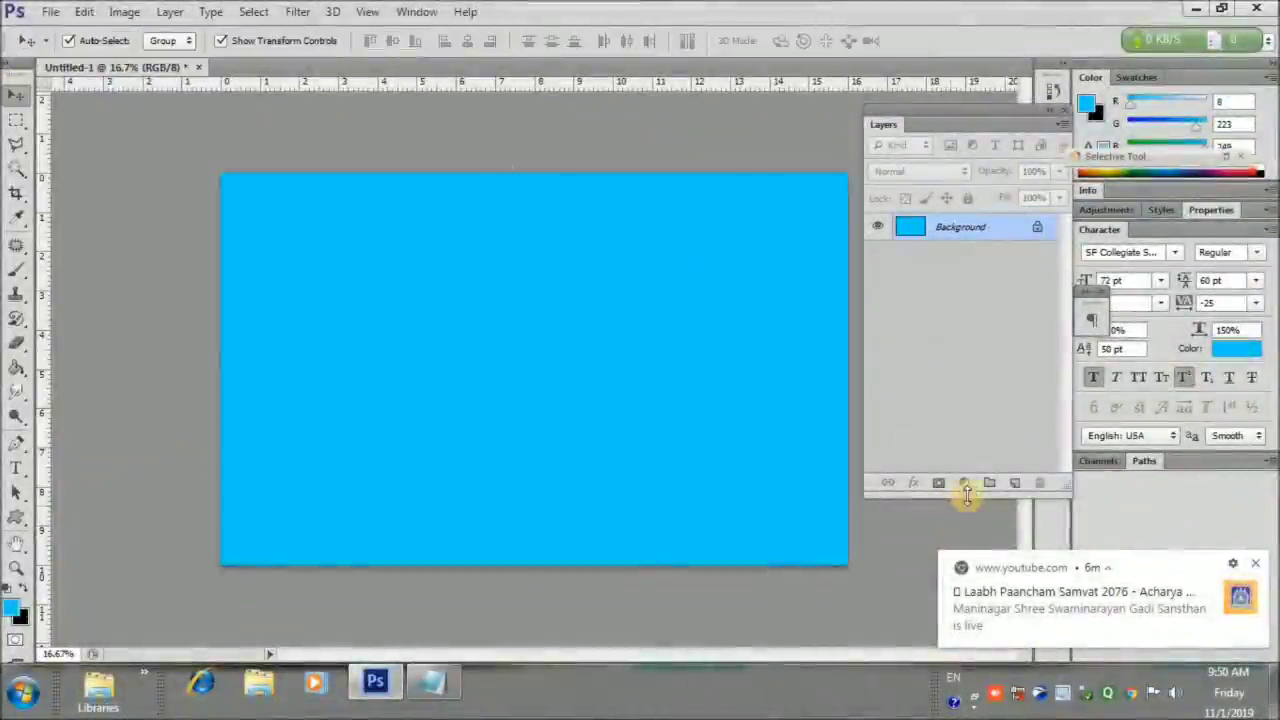
Set the foreground colour to a pale cyan
left_click(18, 604)
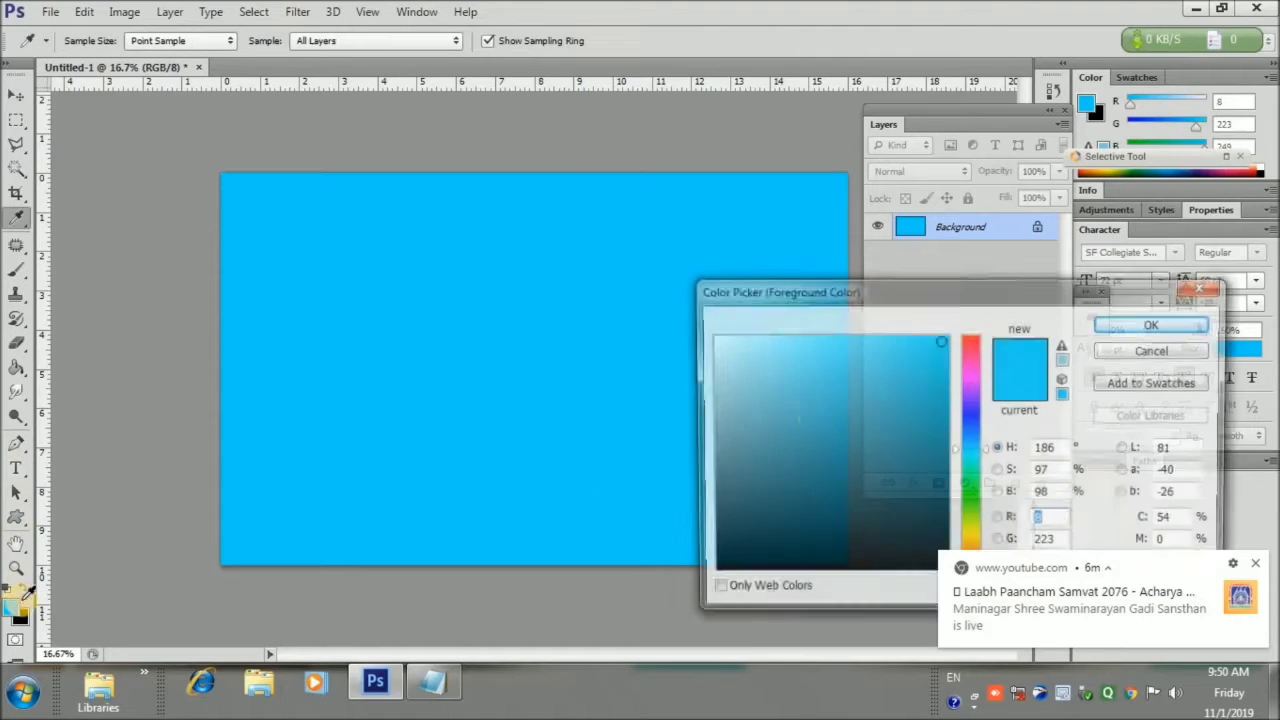
left_click(737, 341)
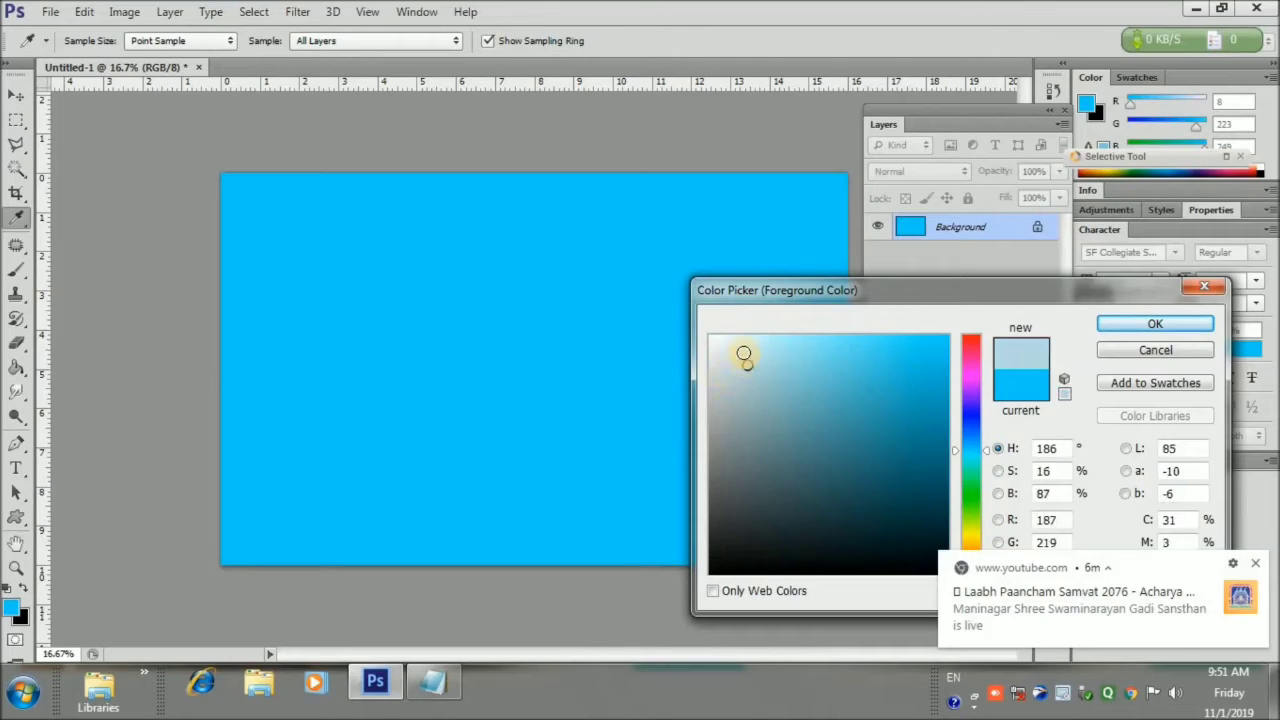
left_click(1155, 324)
key("v")
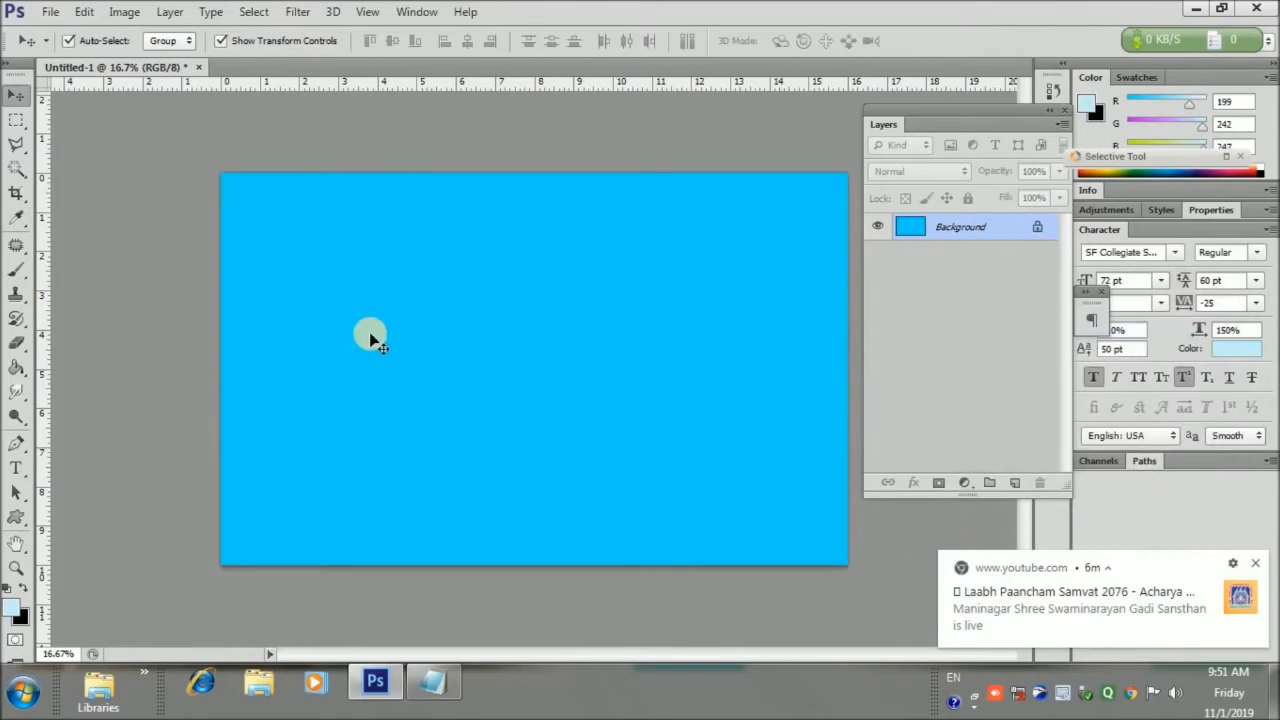
Draw a pale cyan circle at the top edge and place copies to its right
left_click(15, 517)
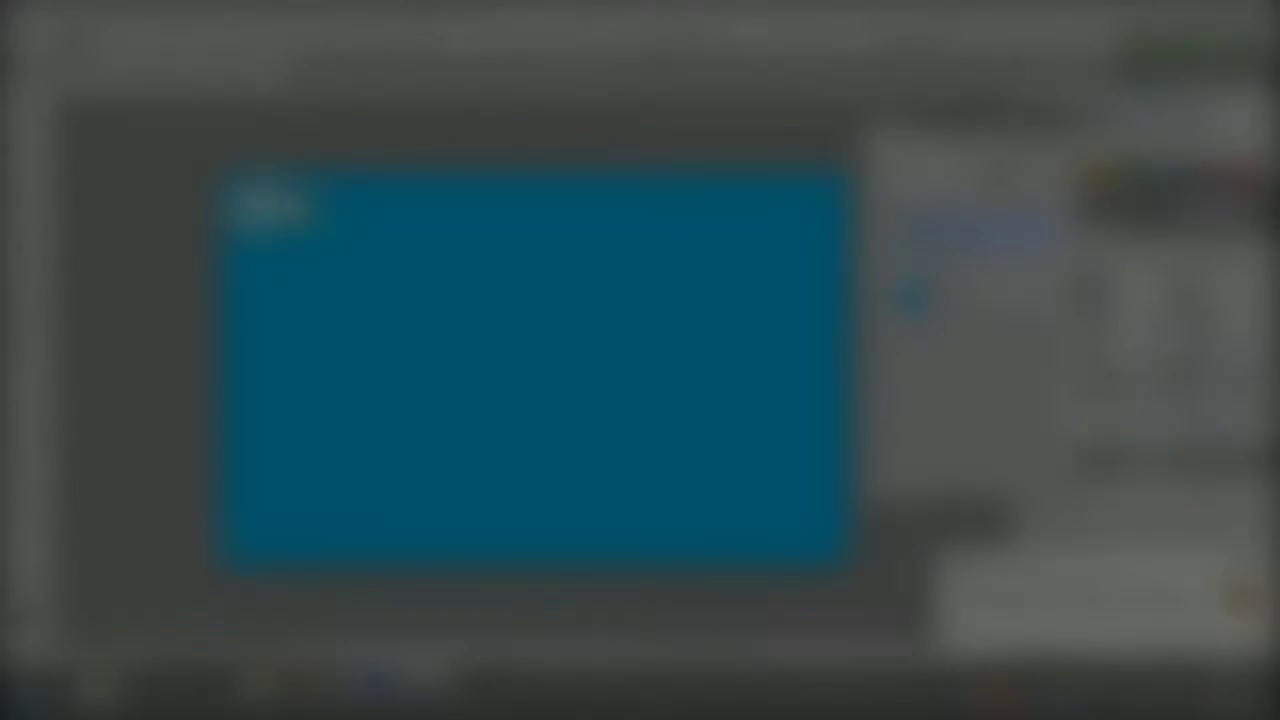
left_click_drag(259, 218, 353, 217)
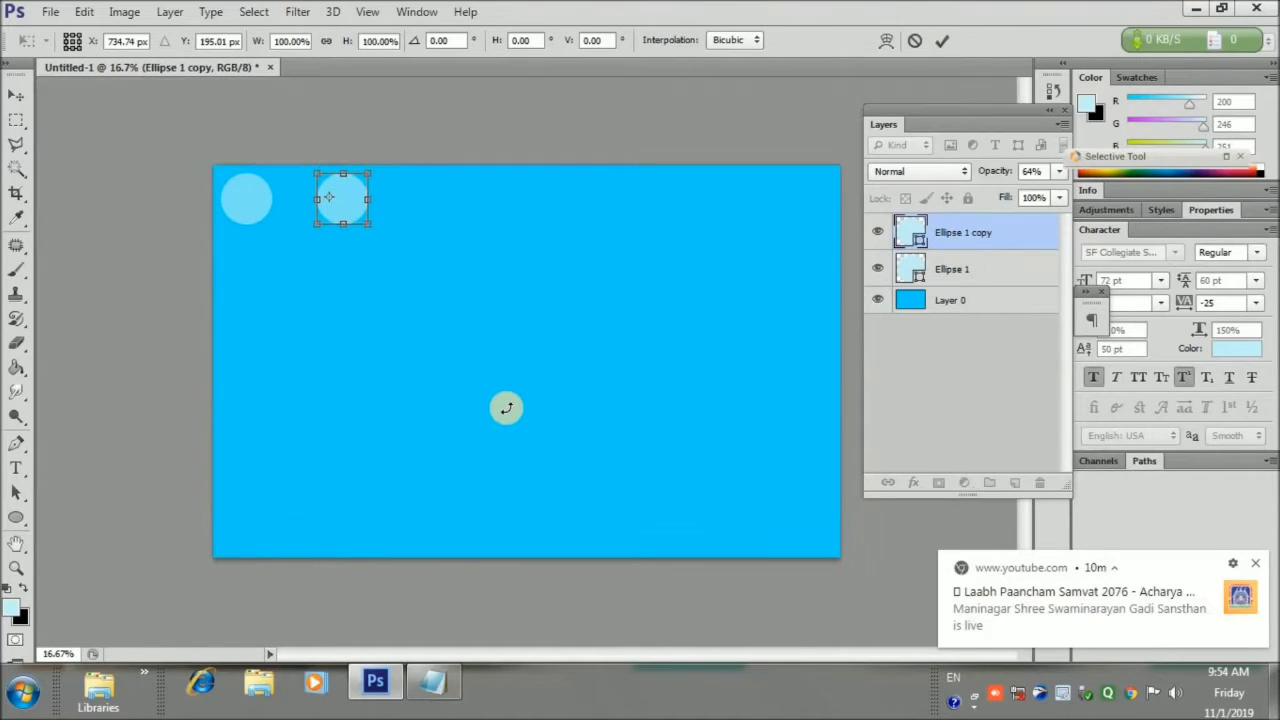
key("ctrl+z")
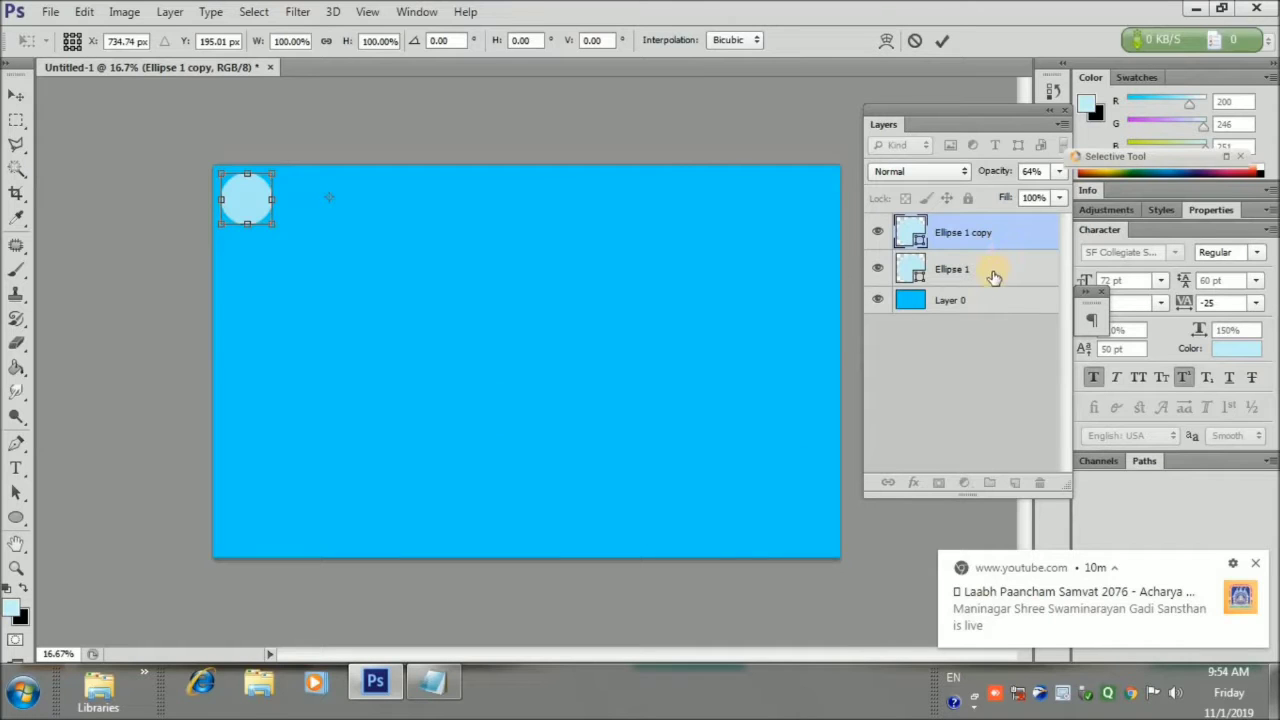
key("Return")
left_click_drag(262, 208, 466, 216)
key("ctrl+j")
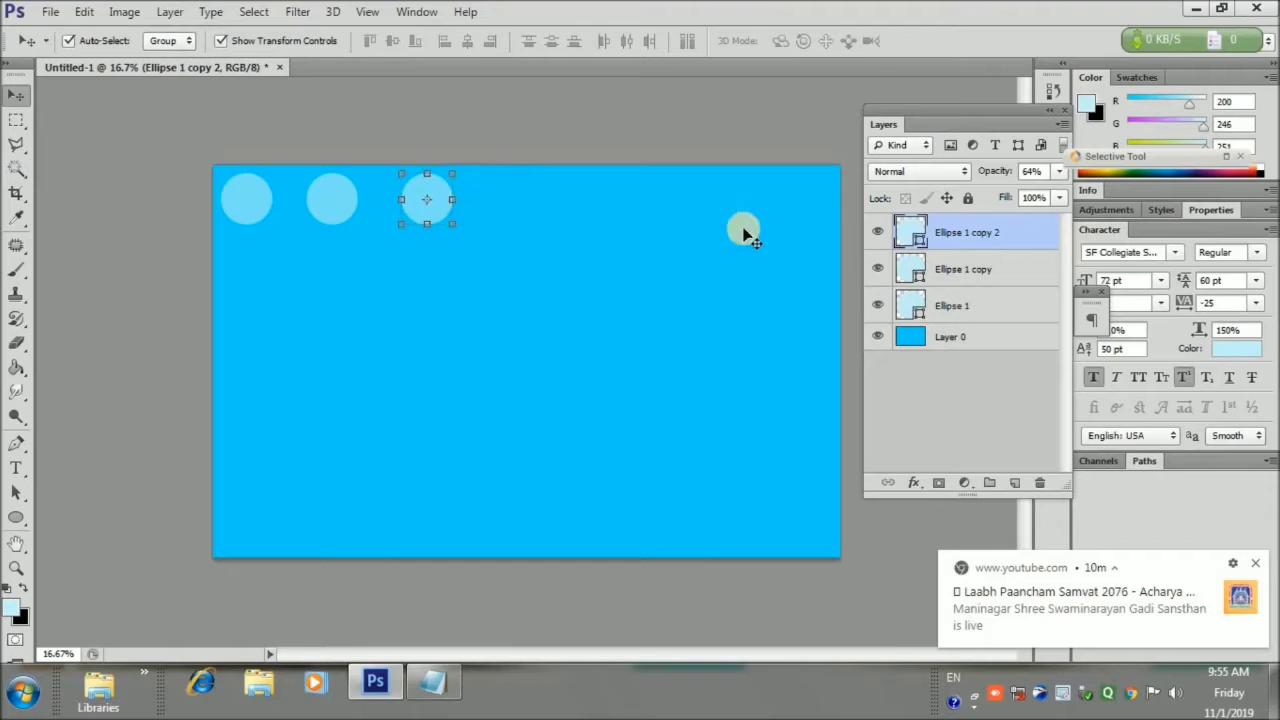
Duplicate the circles to seven across the top and distribute their horizontal centers evenly
left_click(995, 290, "shift")
key("ctrl+j")
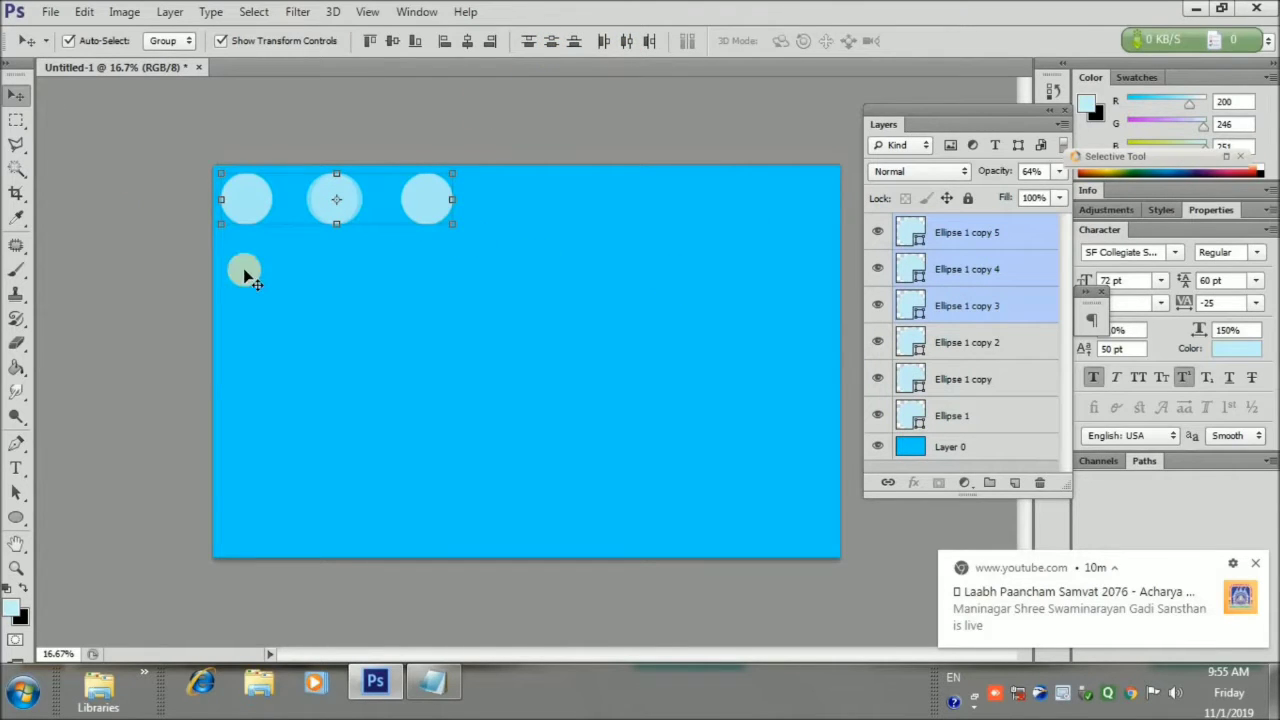
left_click_drag(345, 215, 617, 216)
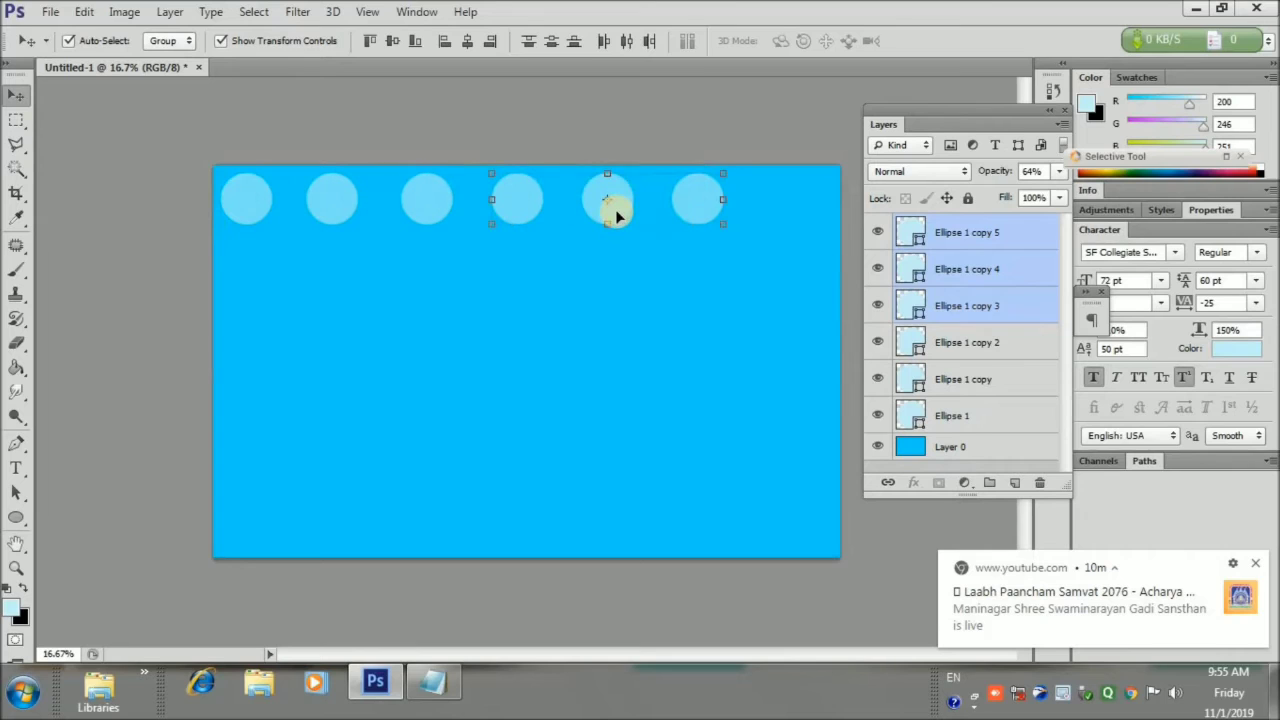
left_click_drag(931, 373, 984, 239)
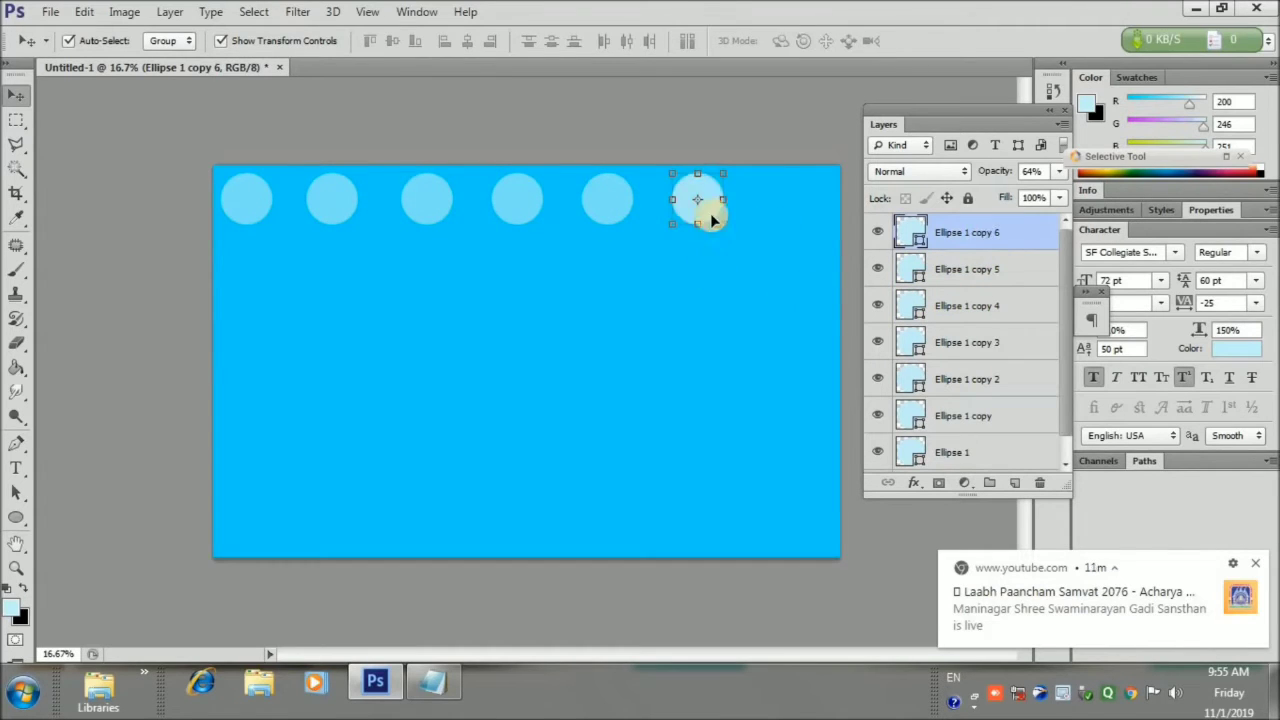
left_click_drag(712, 219, 811, 219)
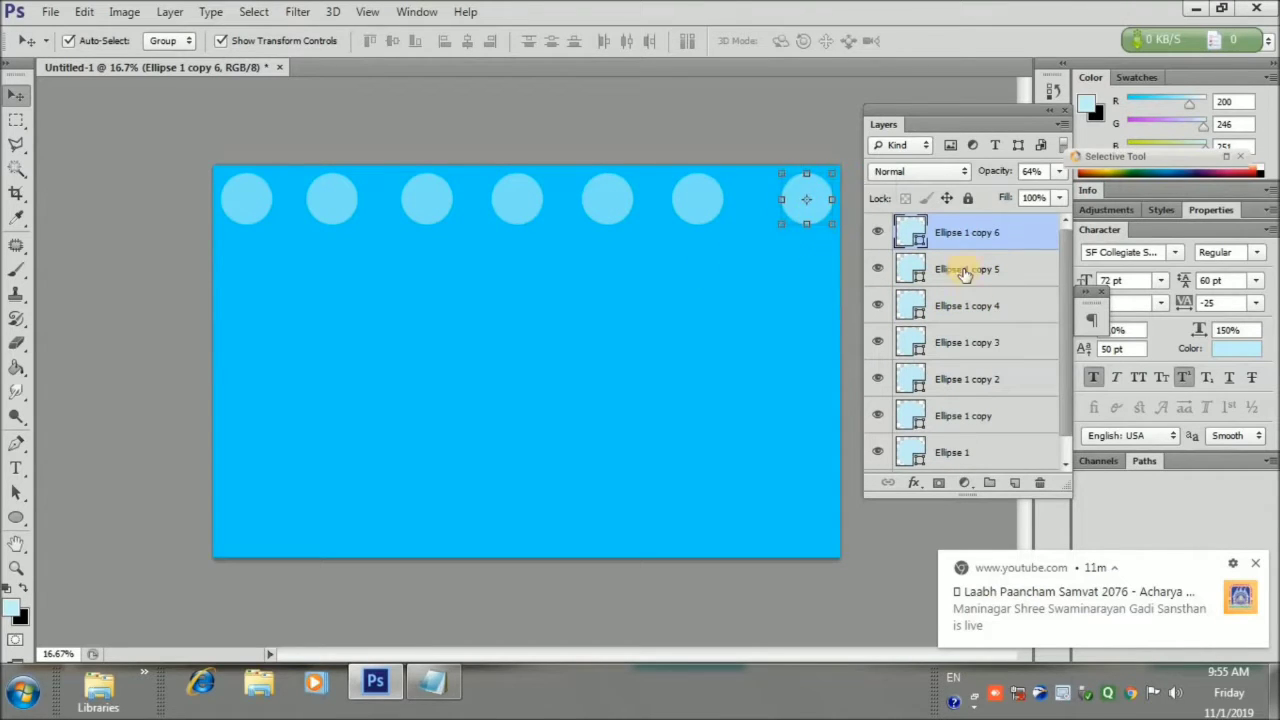
scroll(1034, 428, "down", 1)
left_click(1034, 428, "shift")
left_click(626, 40)
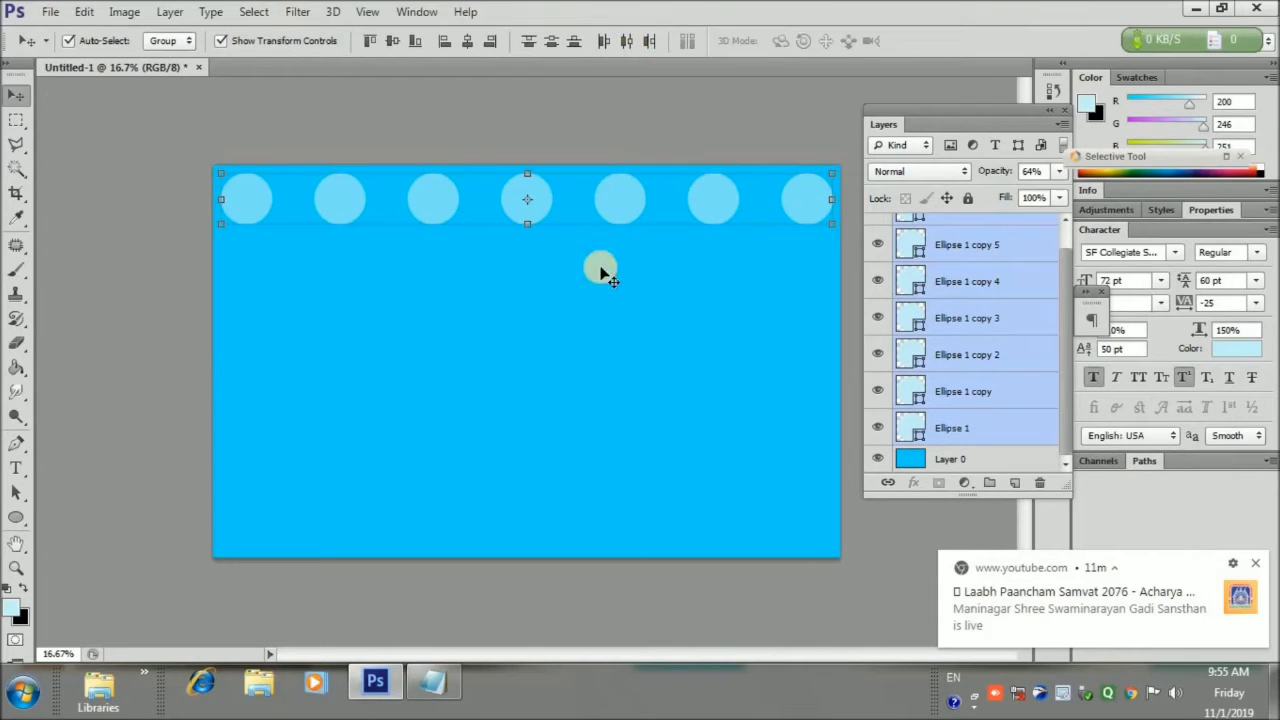
Group the circle row as Group 1 and add a staggered copy as a second row below
key("ctrl+g")
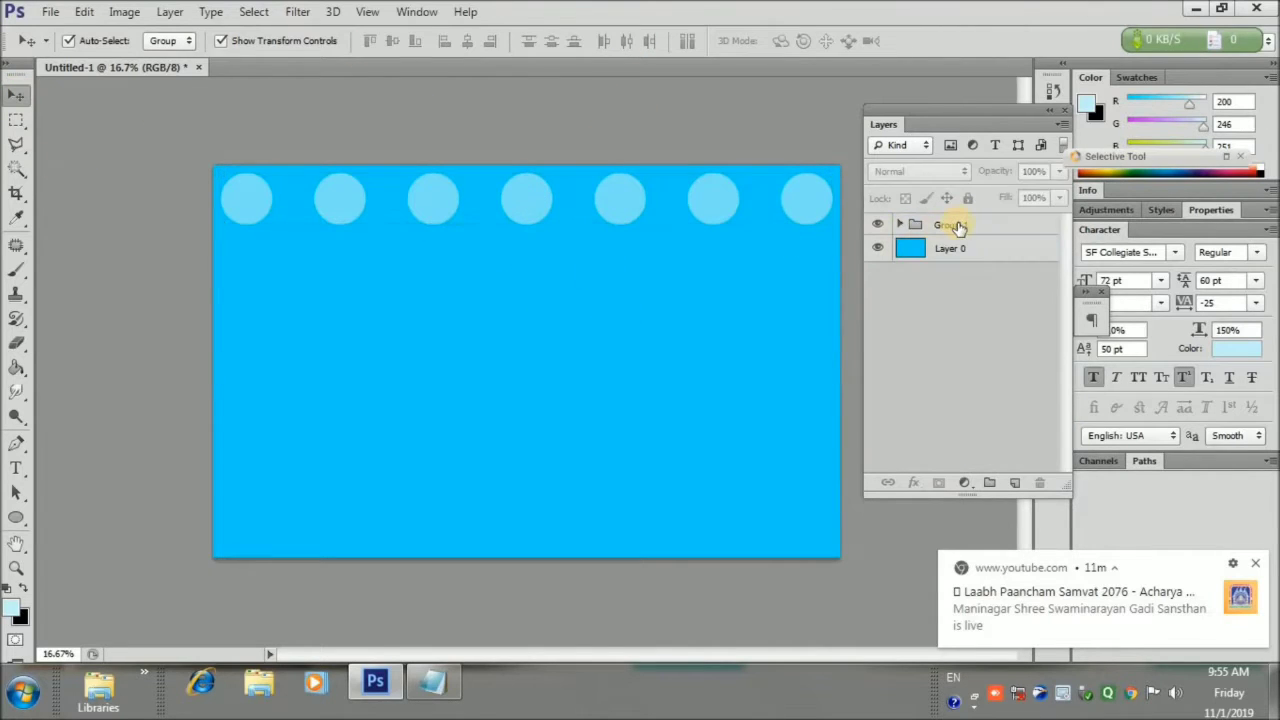
key("ctrl+j")
key("shift+Down")
key("shift+Down")
key("shift+Down")
key("shift+Down")
key("shift+Down")
key("shift+Down")
key("shift+Down")
key("shift+Down")
key("shift+Down")
key("shift+Down")
key("shift+Down")
key("shift+Down")
key("shift+Down")
key("shift+Down")
key("shift+Down")
key("shift+Down")
key("shift+Down")
key("shift+Down")
key("shift+Down")
key("shift+Down")
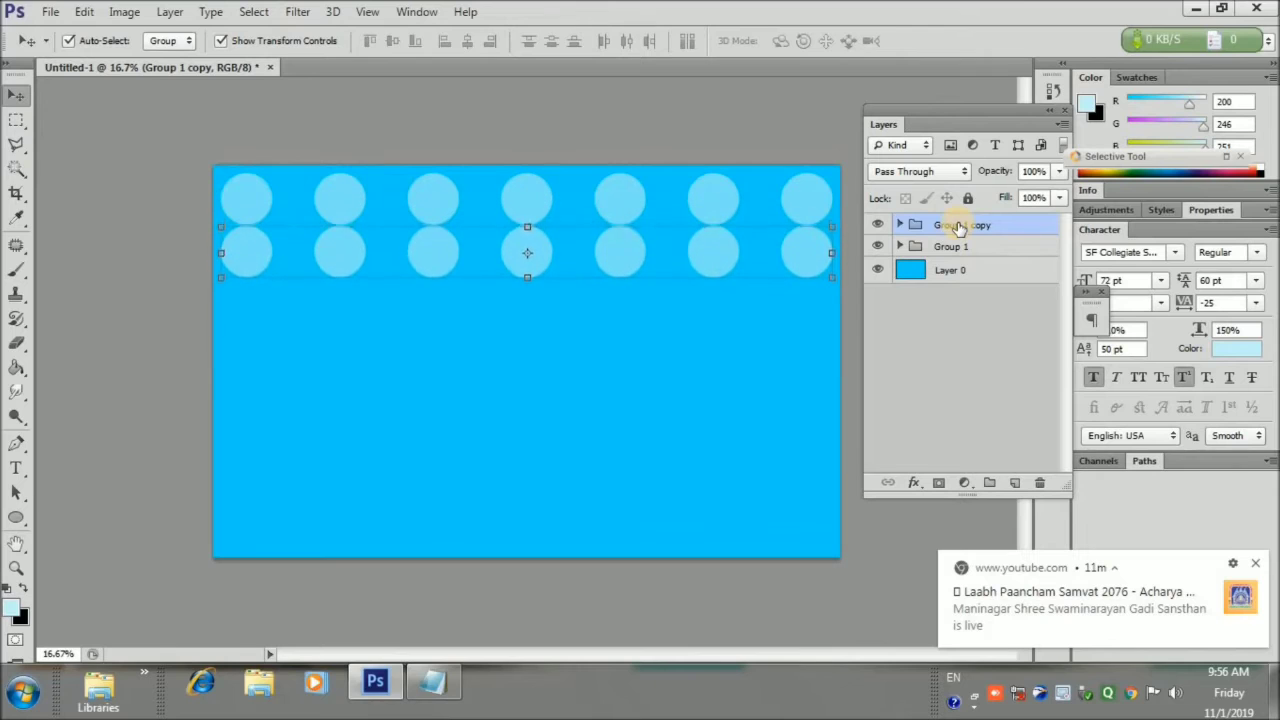
key("shift+Right")
key("shift+Right")
key("shift+Right")
key("shift+Right")
key("shift+Right")
key("shift+Right")
key("shift+Right")
key("shift+Right")
key("shift+Right")
key("shift+Right")
key("shift+Right")
key("shift+Right")
key("shift+Right")
key("shift+Right")
key("shift+Right")
key("shift+Right")
key("shift+Right")
key("shift+Right")
key("shift+Right")
key("shift+Right")
key("shift+Right")
key("shift+Right")
key("shift+Right")
key("shift+Right")
key("shift+Right")
key("shift+Right")
key("shift+Right")
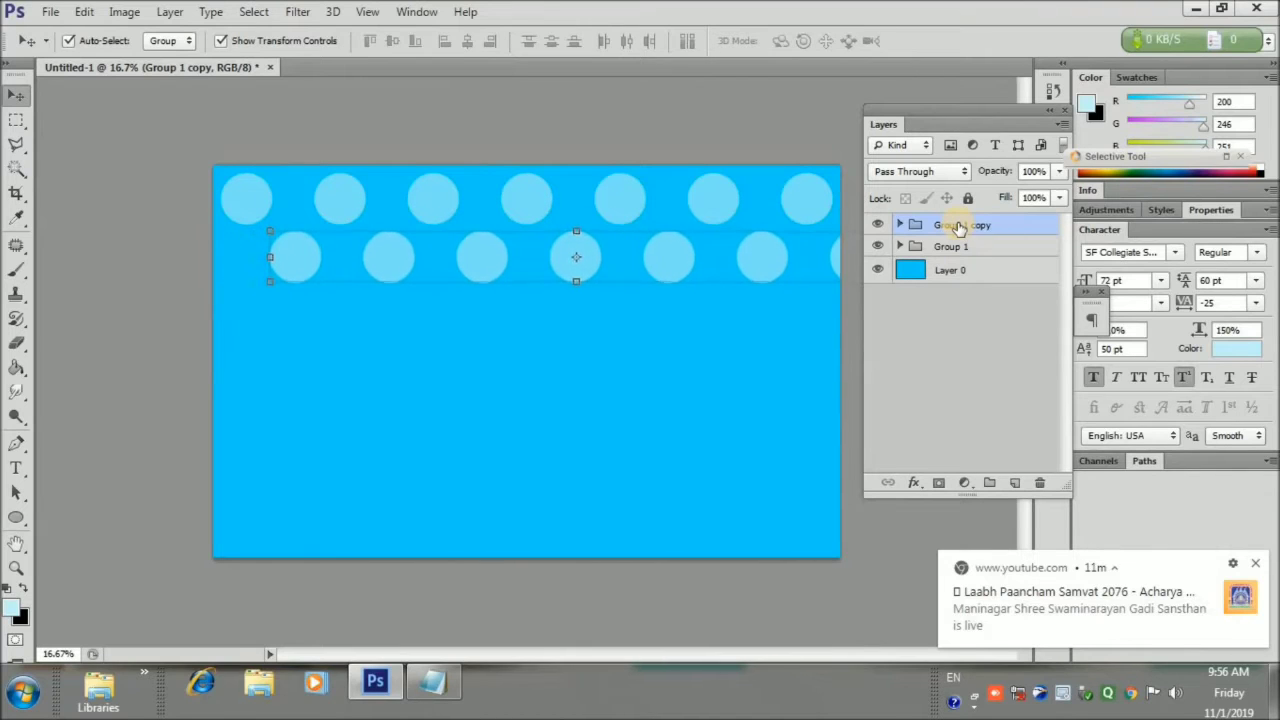
key("shift+Up")
key("shift+Up")
key("shift+Up")
key("shift+Up")
key("shift+Up")
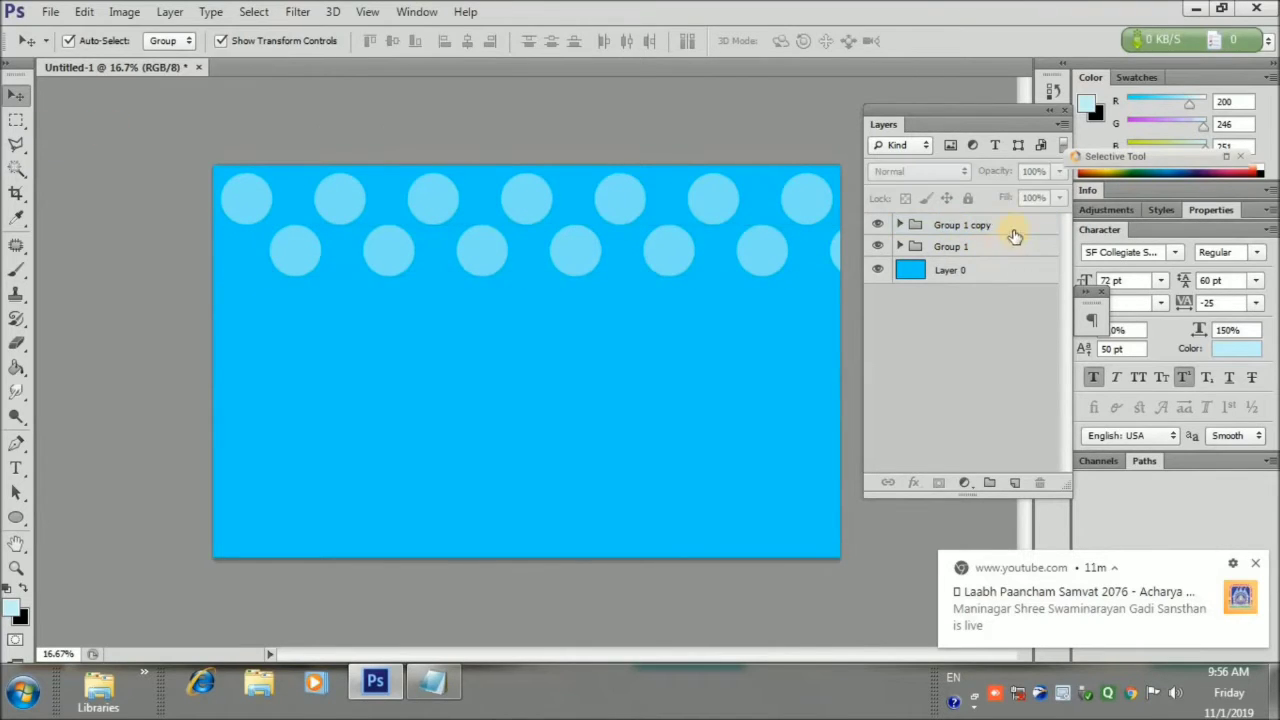
Duplicate the two rows repeatedly and move the copies down to the bottom of the card
left_click(1014, 246, "shift")
key("ctrl+j")
key("shift+Down")
key("shift+Down")
key("shift+Down")
key("shift+Down")
key("shift+Down")
key("shift+Down")
key("shift+Down")
key("shift+Down")
key("shift+Down")
key("shift+Down")
key("shift+Down")
key("shift+Down")
key("shift+Down")
key("shift+Down")
key("shift+Down")
key("shift+Down")
key("shift+Down")
key("shift+Down")
key("shift+Down")
key("shift+Down")
key("shift+Down")
key("shift+Down")
key("shift+Down")
key("shift+Down")
key("shift+Down")
key("shift+Down")
key("shift+Down")
key("shift+Down")
key("shift+Down")
key("shift+Down")
key("shift+Down")
key("shift+Down")
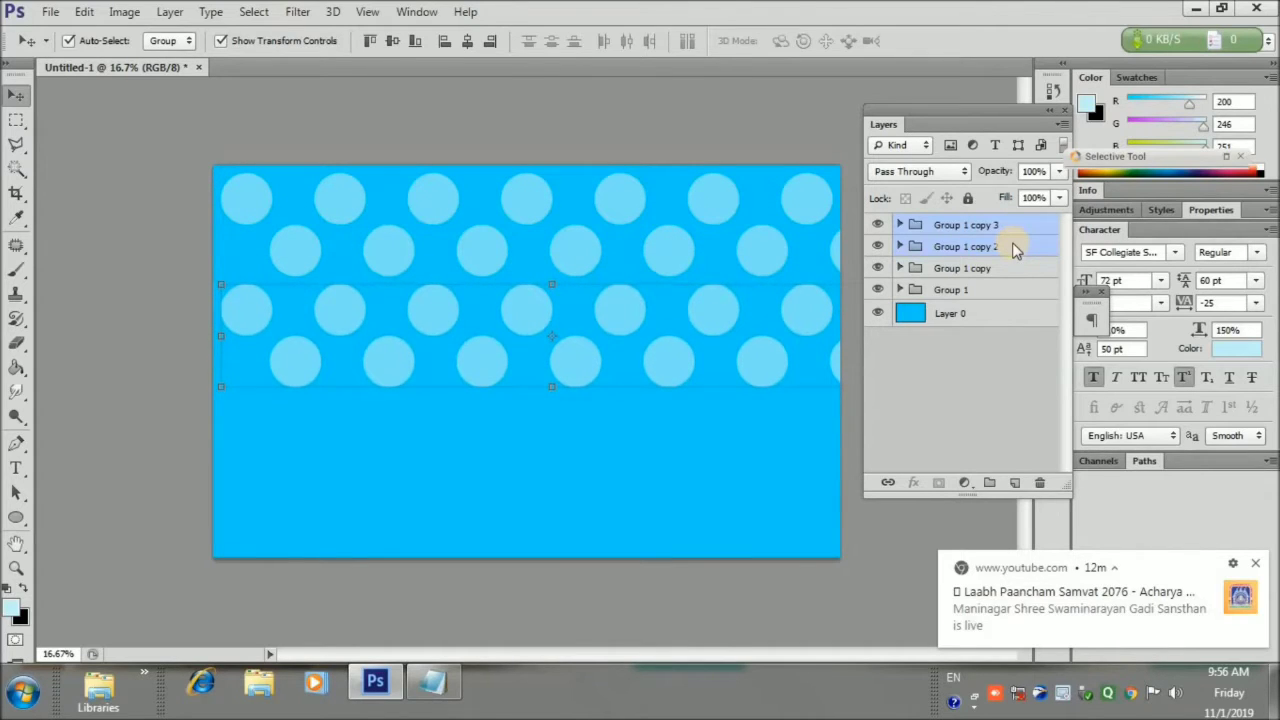
key("ctrl+j")
key("shift+Down")
key("shift+Down")
key("shift+Down")
key("shift+Down")
key("shift+Down")
key("shift+Down")
key("shift+Down")
key("shift+Down")
key("shift+Down")
key("shift+Down")
key("shift+Down")
key("shift+Down")
key("shift+Down")
key("shift+Down")
key("shift+Down")
key("shift+Down")
key("shift+Down")
key("shift+Down")
key("shift+Down")
key("shift+Down")
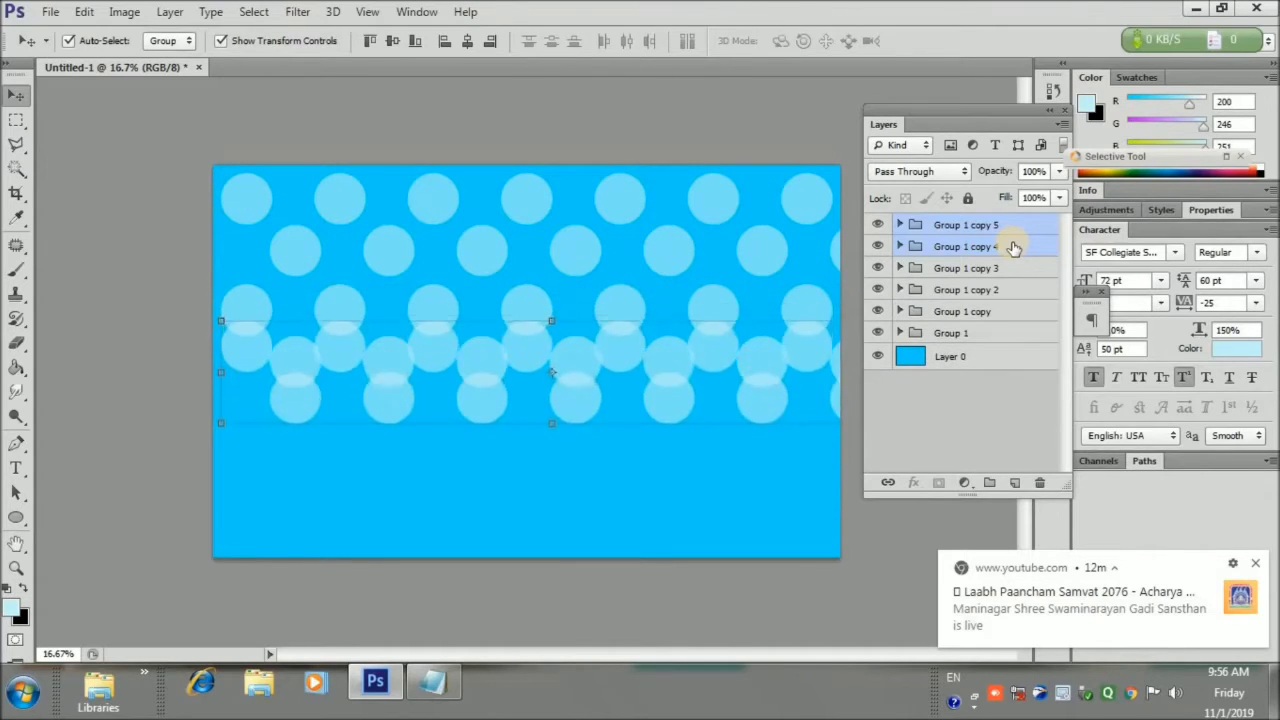
key("shift+Down")
key("shift+Down")
key("shift+Down")
key("shift+Down")
key("shift+Down")
key("shift+Down")
key("shift+Down")
key("shift+Down")
key("shift+Down")
key("shift+Down")
key("shift+Down")
key("shift+Down")
key("shift+Down")
key("shift+Down")
key("shift+Down")
key("shift+Down")
key("shift+Down")
key("shift+Down")
key("shift+Down")
key("shift+Down")
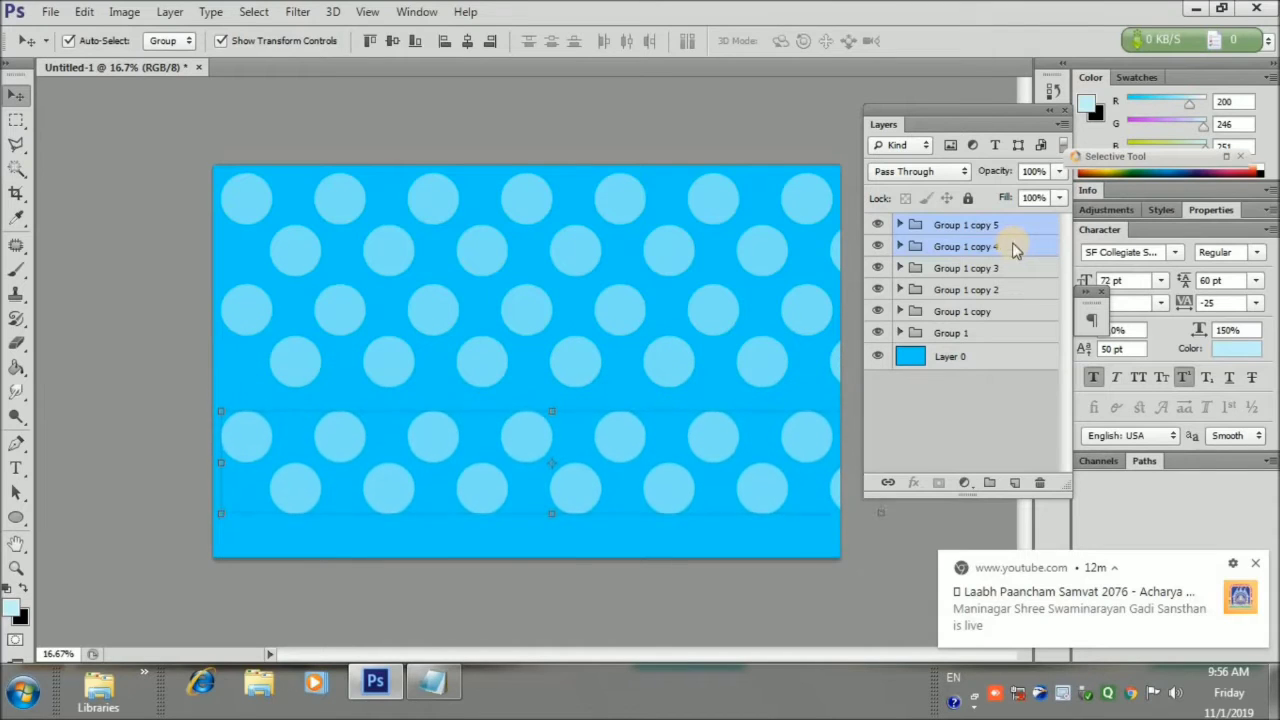
key("shift+Up")
key("shift+Up")
key("shift+Up")
key("shift+Up")
key("shift+Up")
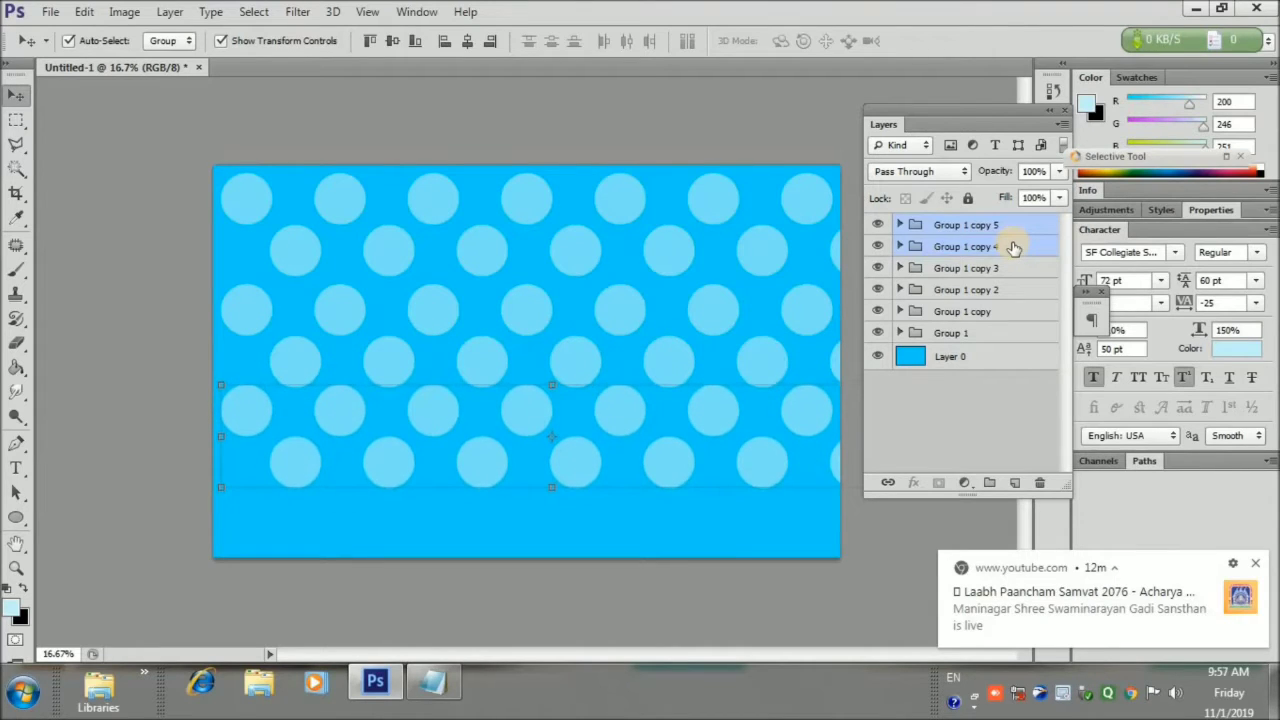
key("ctrl+j")
key("shift+Down")
key("shift+Down")
key("shift+Down")
key("shift+Down")
key("shift+Down")
key("shift+Down")
key("shift+Down")
key("shift+Down")
key("shift+Down")
key("shift+Down")
key("shift+Down")
key("shift+Down")
key("shift+Down")
key("shift+Down")
key("shift+Down")
key("shift+Down")
key("shift+Down")
key("shift+Down")
key("shift+Down")
key("shift+Down")
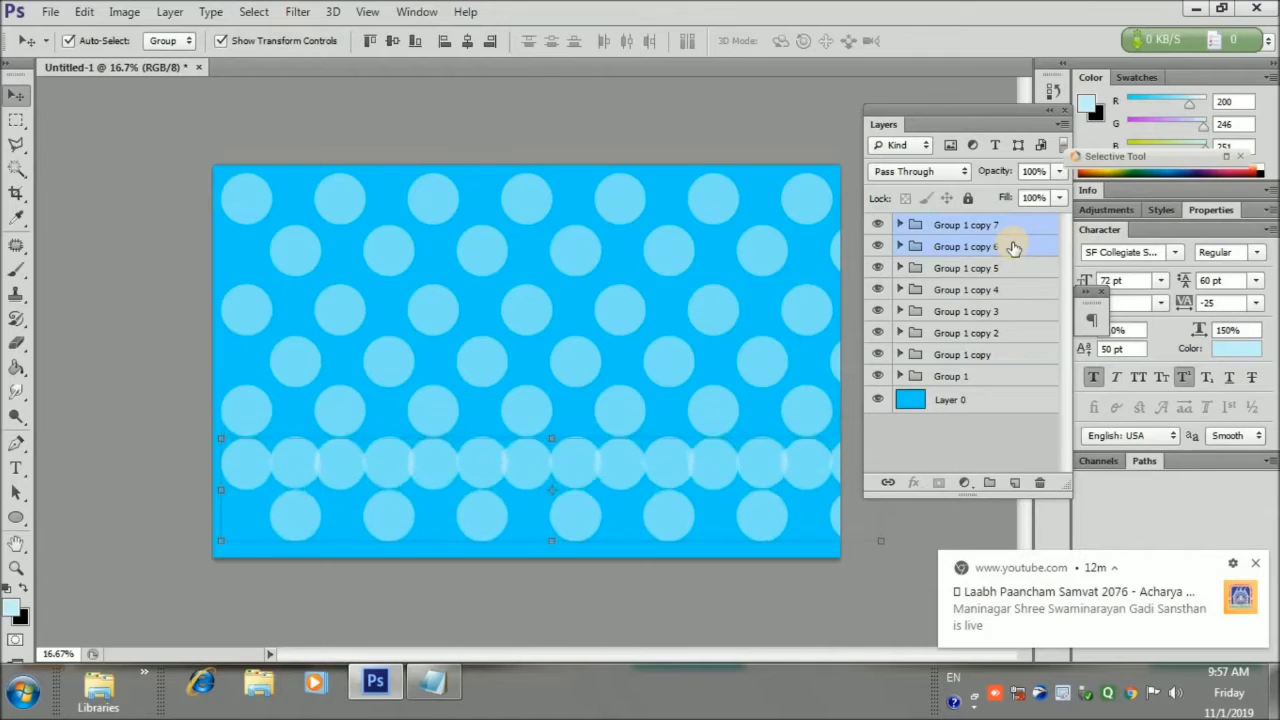
key("shift+Down")
key("shift+Down")
key("shift+Down")
key("shift+Down")
key("shift+Down")
key("shift+Down")
key("shift+Down")
key("shift+Down")
key("shift+Down")
key("shift+Down")
key("shift+Down")
key("shift+Down")
key("shift+Down")
key("shift+Down")
key("shift+Down")
key("shift+Down")
key("shift+Down")
key("shift+Down")
key("shift+Down")
key("shift+Down")
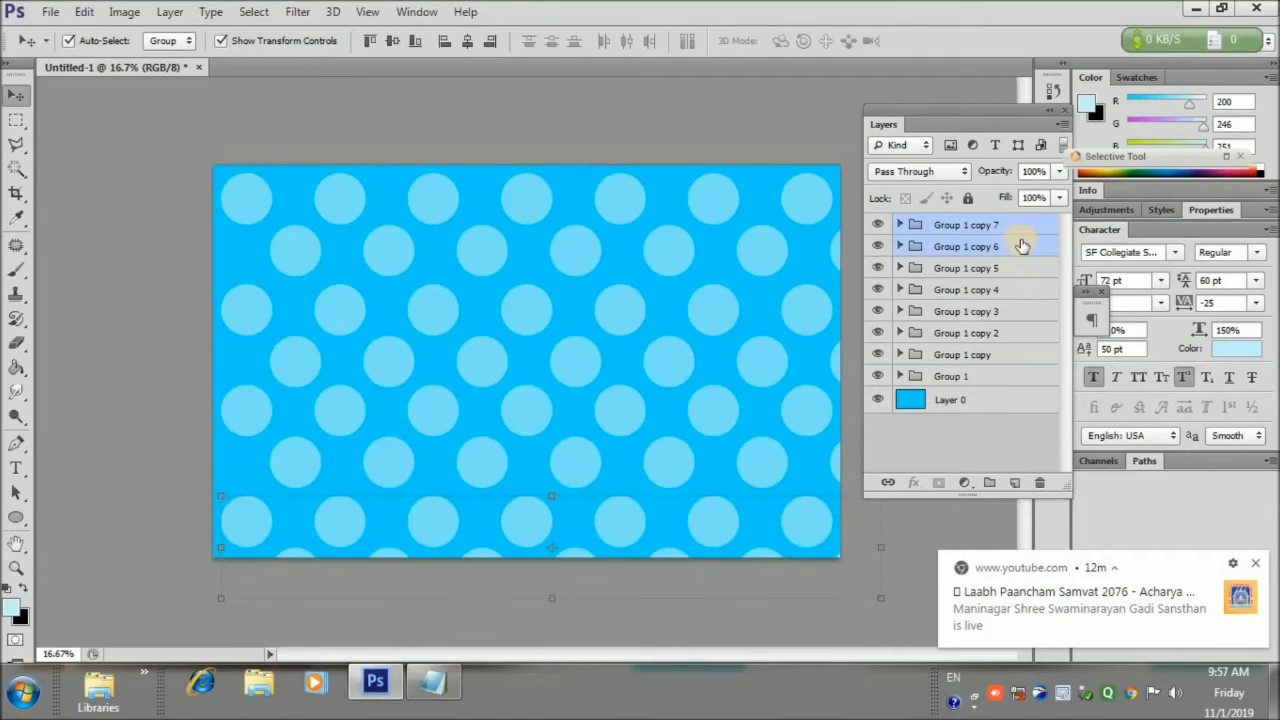
Select all the row groups and nudge the whole dot pattern up and left
left_click(1025, 381, "shift")
left_click(1015, 246, "shift")
left_click(998, 381, "shift")
left_click(980, 225)
left_click(1005, 382, "shift")
key("shift+Up")
key("shift+Up")
key("shift+Up")
key("shift+Up")
key("shift+Up")
key("shift+Up")
key("shift+Up")
key("shift+Up")
key("shift+Up")
key("shift+Up")
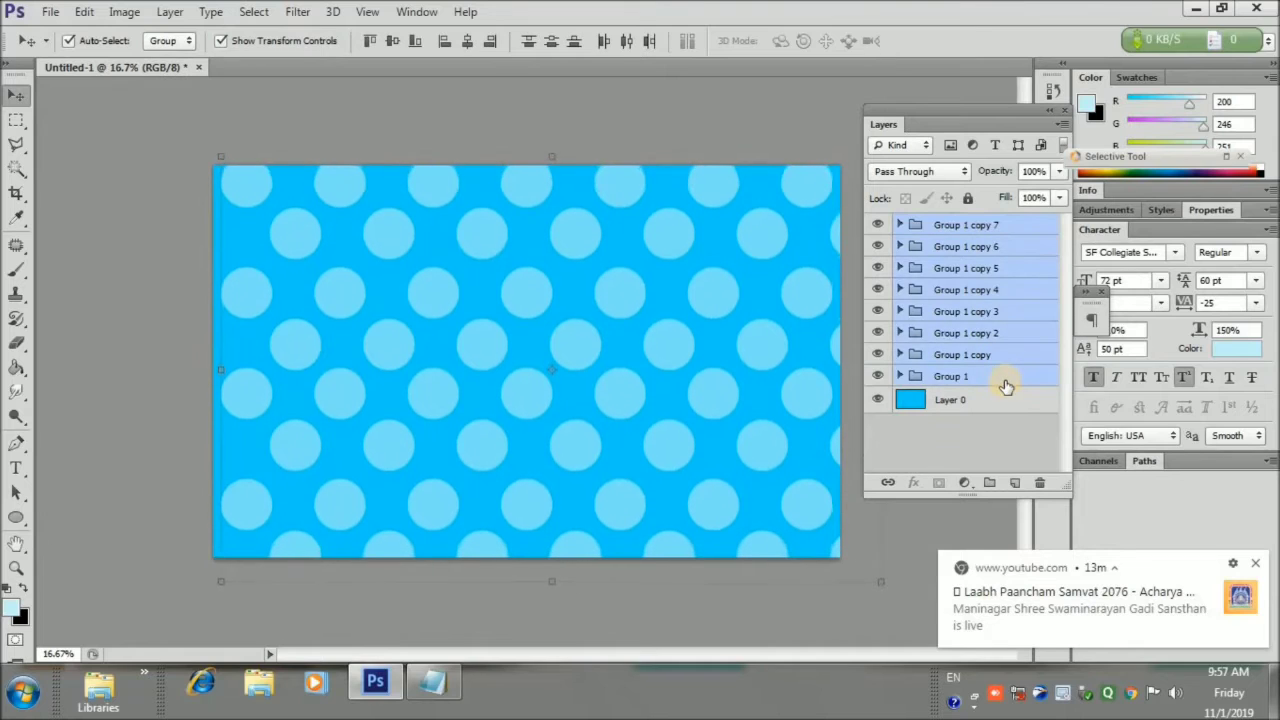
key("shift+Up")
key("shift+Up")
key("shift+Up")
key("shift+Up")
key("shift+Up")
key("shift+Up")
key("shift+Up")
key("shift+Up")
key("shift+Left")
key("shift+Left")
key("shift+Left")
key("shift+Left")
key("shift+Left")
key("shift+Left")
key("shift+Left")
key("shift+Left")
key("shift+Left")
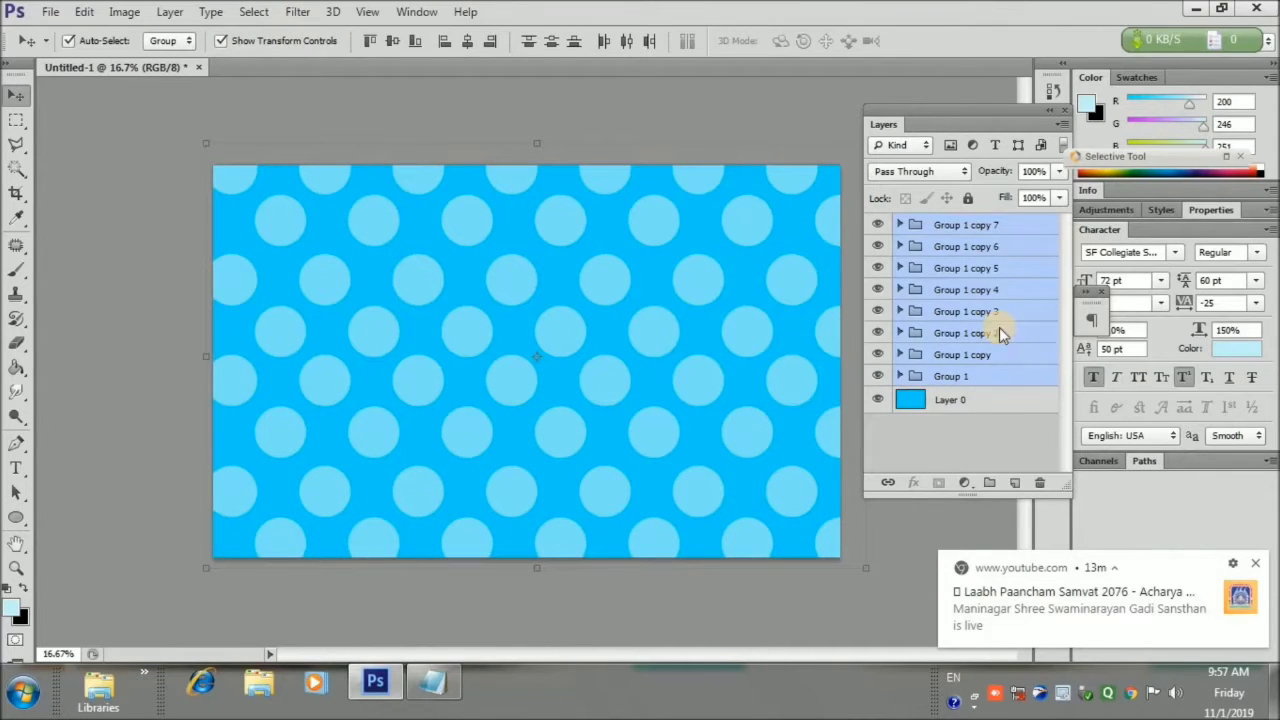
Group all rows into Group 2 and lower its opacity to about 74%
key("ctrl+g")
left_click_drag(1048, 192, 1023, 191)
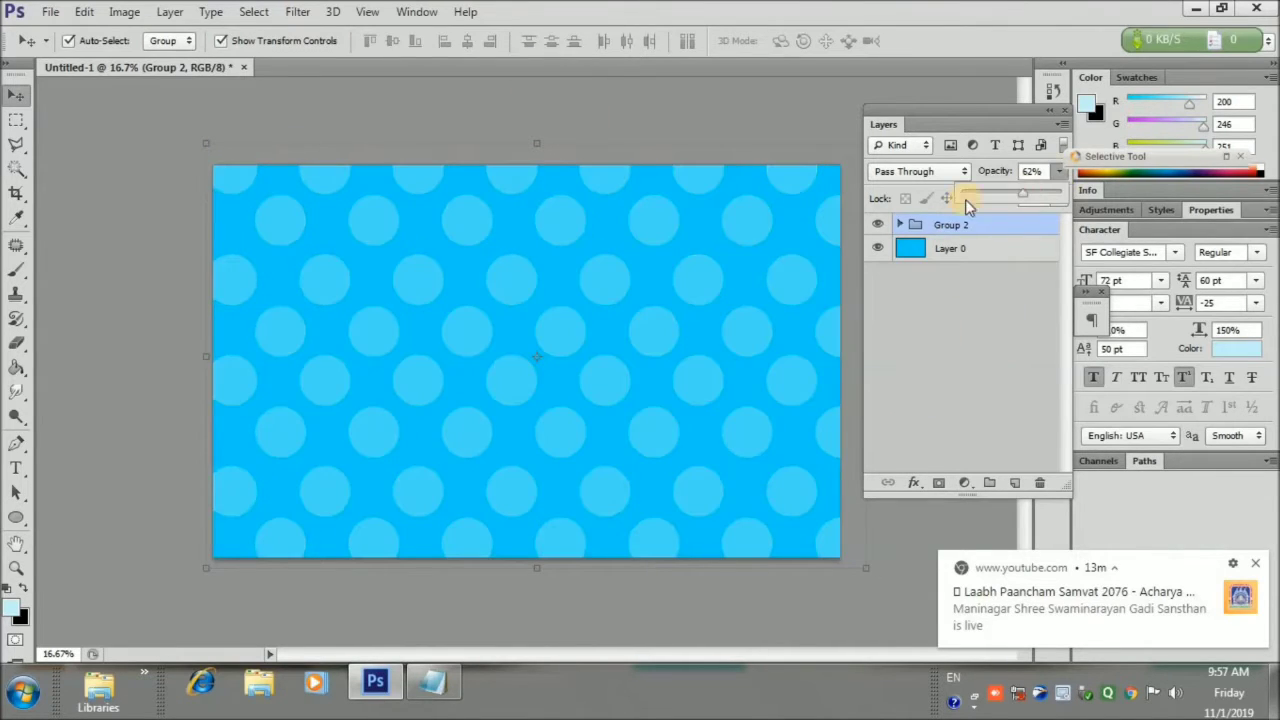
left_click(1032, 195)
left_click(147, 130)
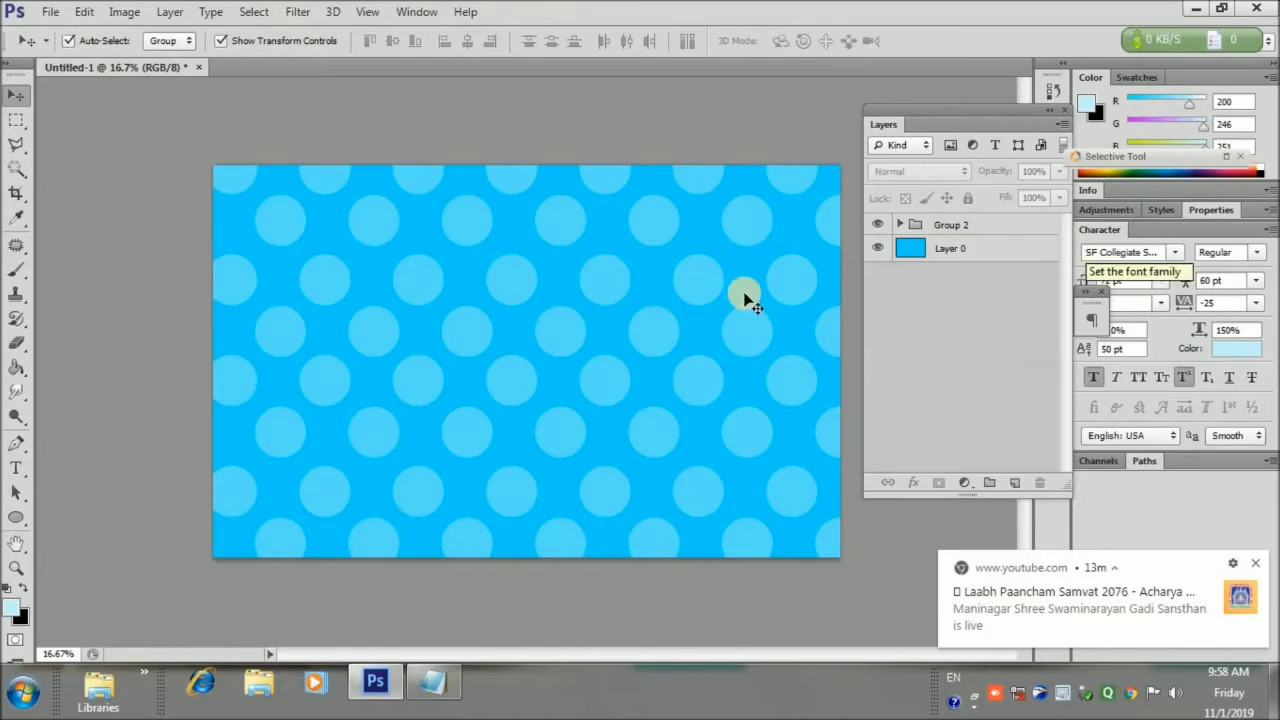
left_click(16, 119)
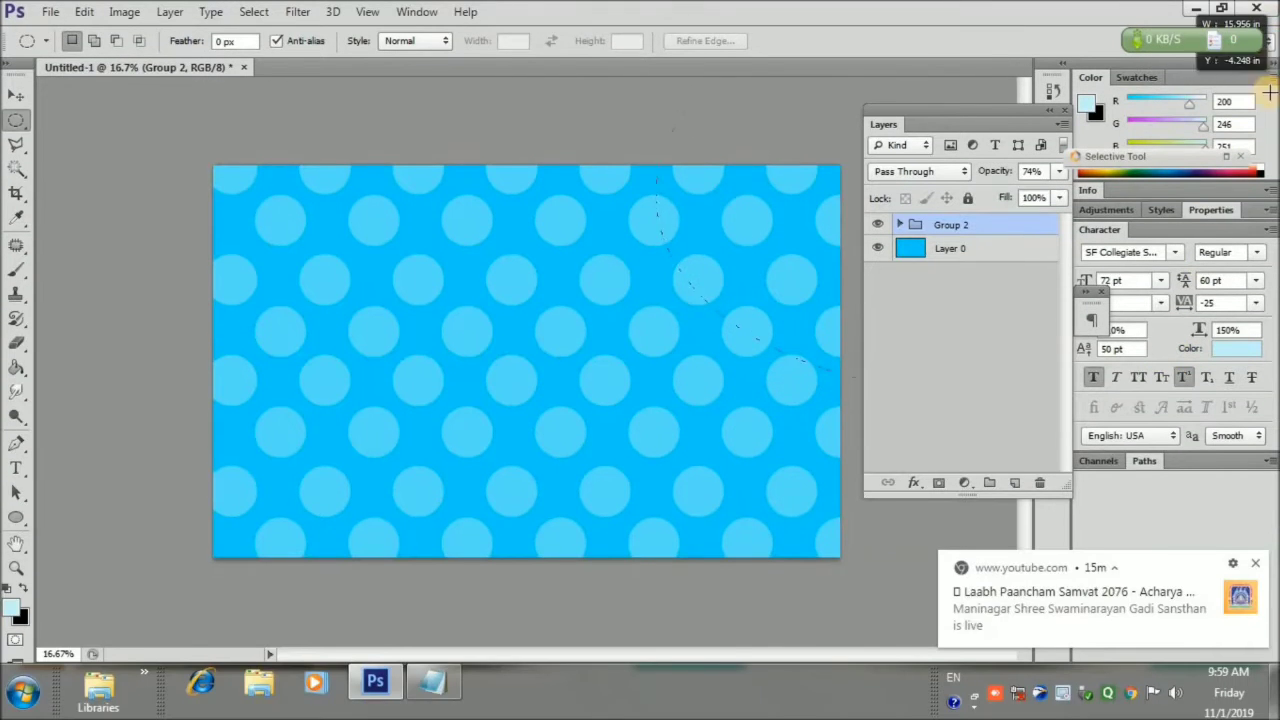
Fill a large elliptical selection on the card's right side with black on new Layer 1
left_click_drag(1271, 91, 1200, 94)
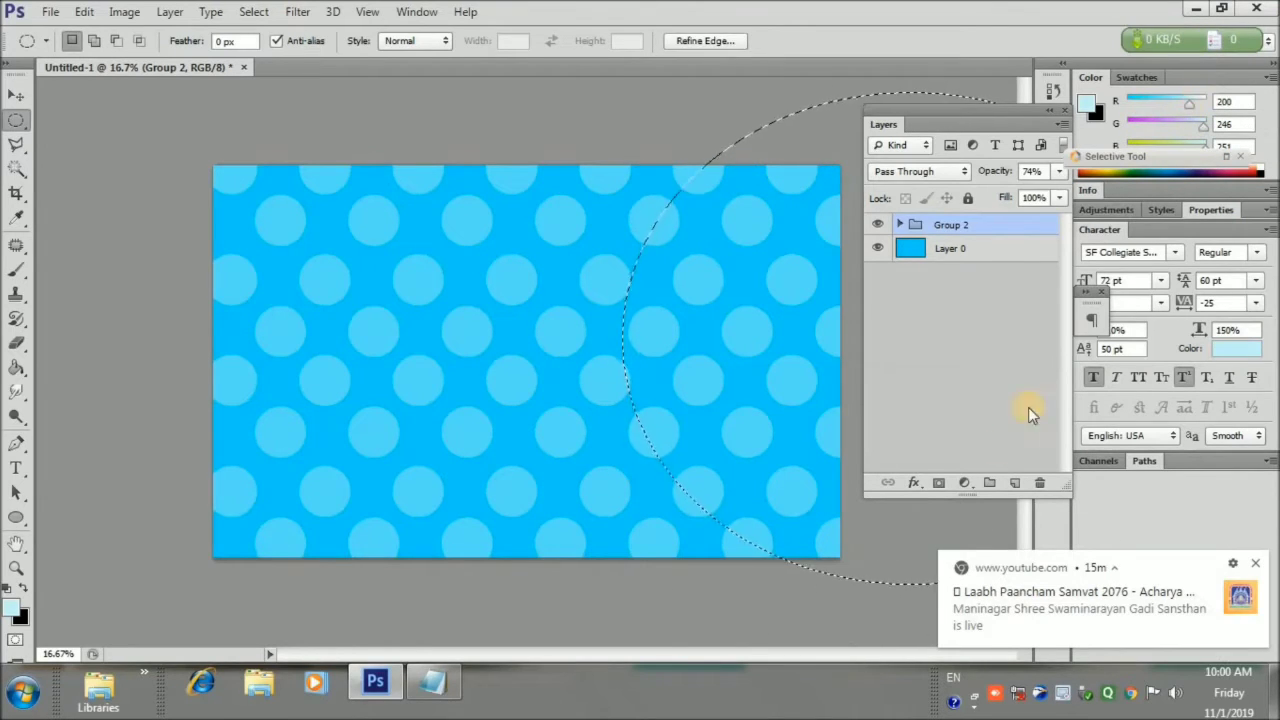
left_click(1014, 483)
key("ctrl+BackSpace")
left_click(50, 11)
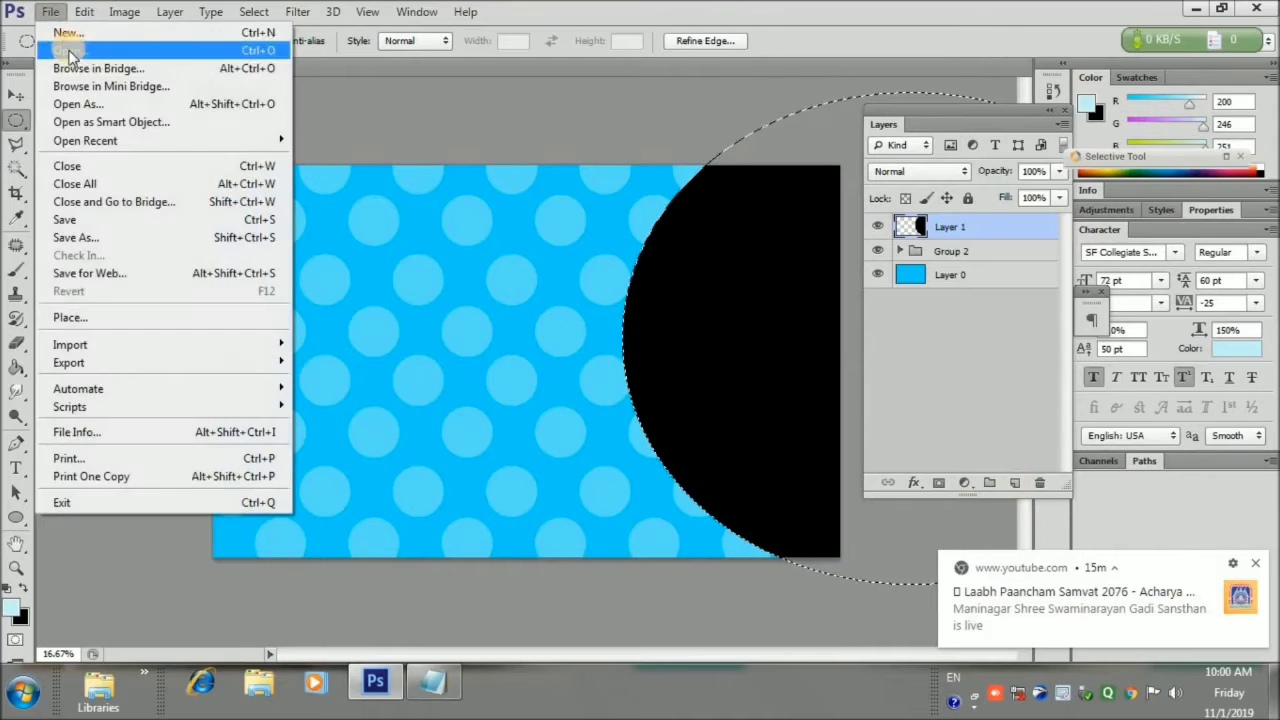
Open IMG_20191020_122023.jpg from the Jenil Mundan Photographi folder in Camera Raw and raise exposure to +1.50
left_click(63, 49)
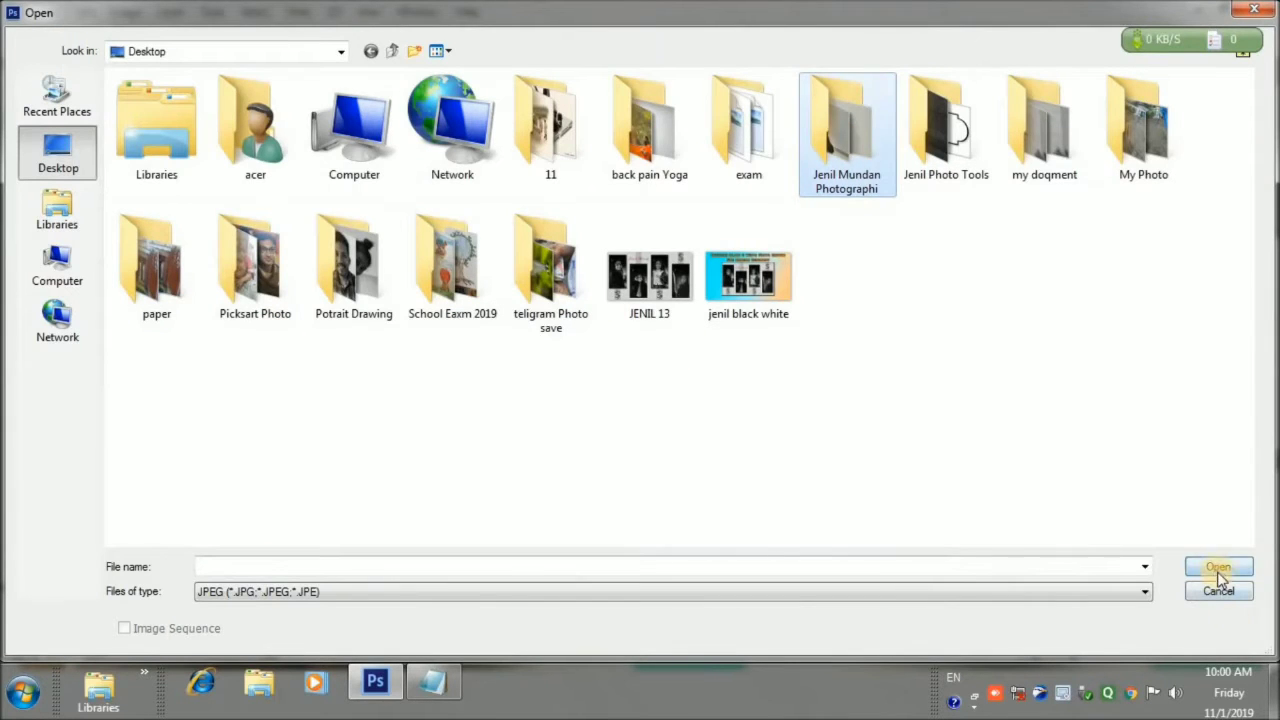
left_click(1218, 566)
left_click(1247, 515)
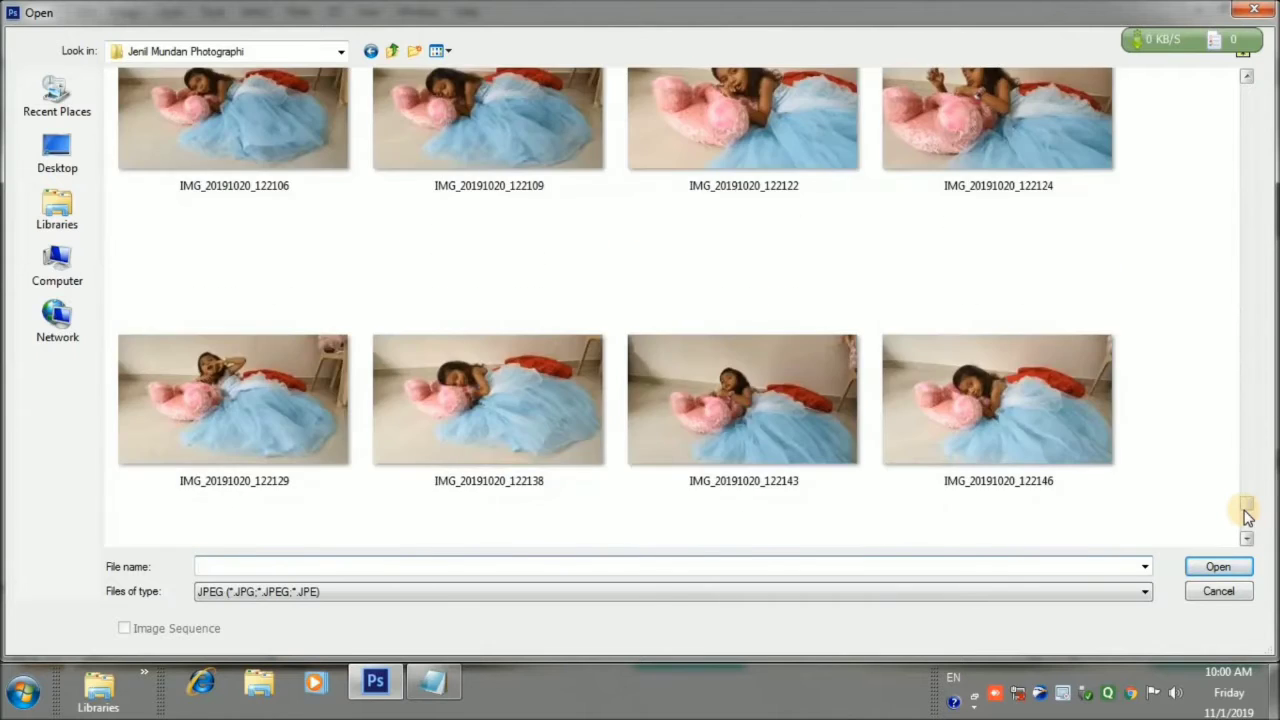
left_click(1247, 515)
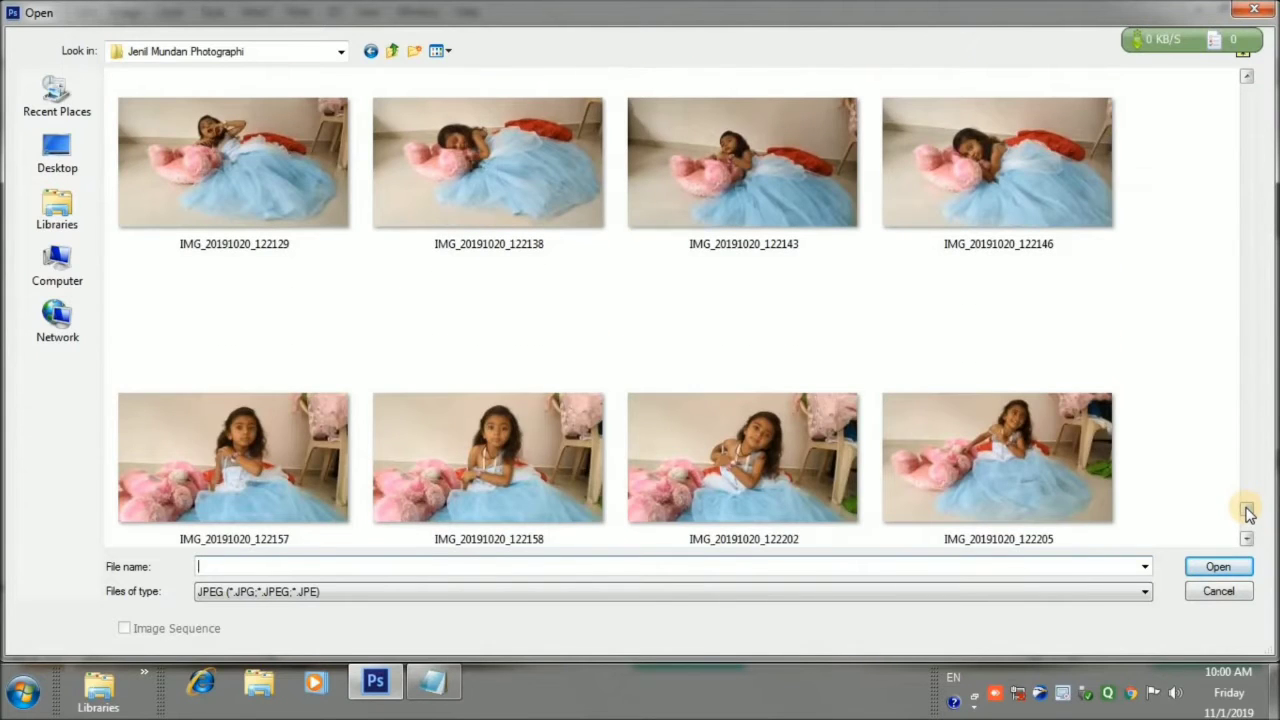
left_click_drag(1246, 508, 1247, 467)
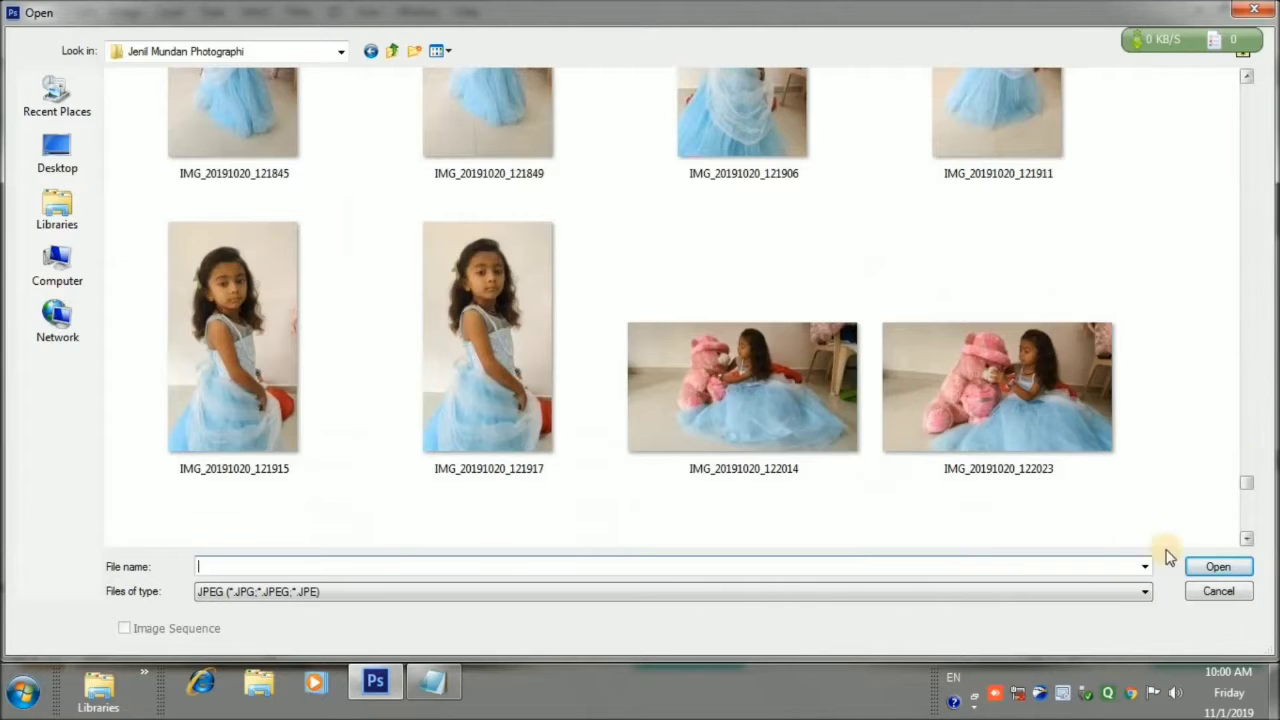
left_click(1006, 409)
left_click(1206, 566)
mouse_move(969, 383)
left_mouse_down()
mouse_move(993, 383)
mouse_move(984, 390)
left_mouse_up()
Set contrast -29, shadows -70, blacks -52 and vibrance +17 in Camera Raw
left_click_drag(926, 412, 881, 442)
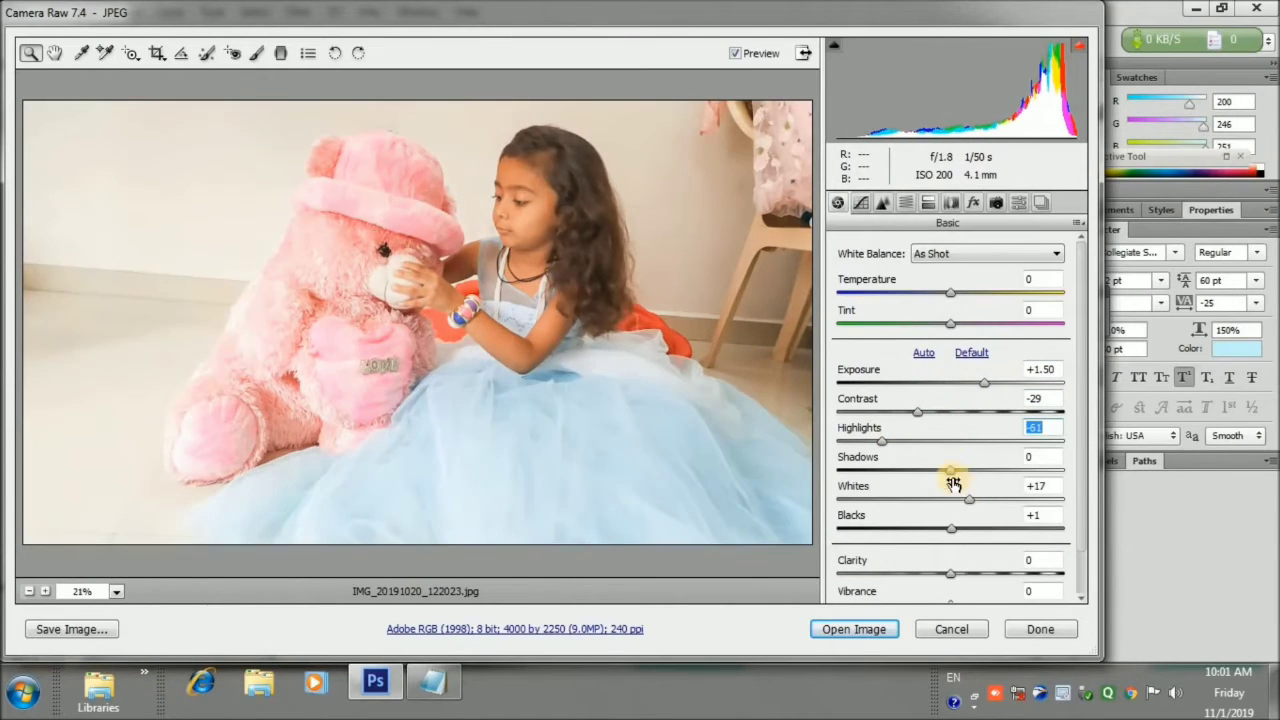
left_click_drag(951, 470, 866, 478)
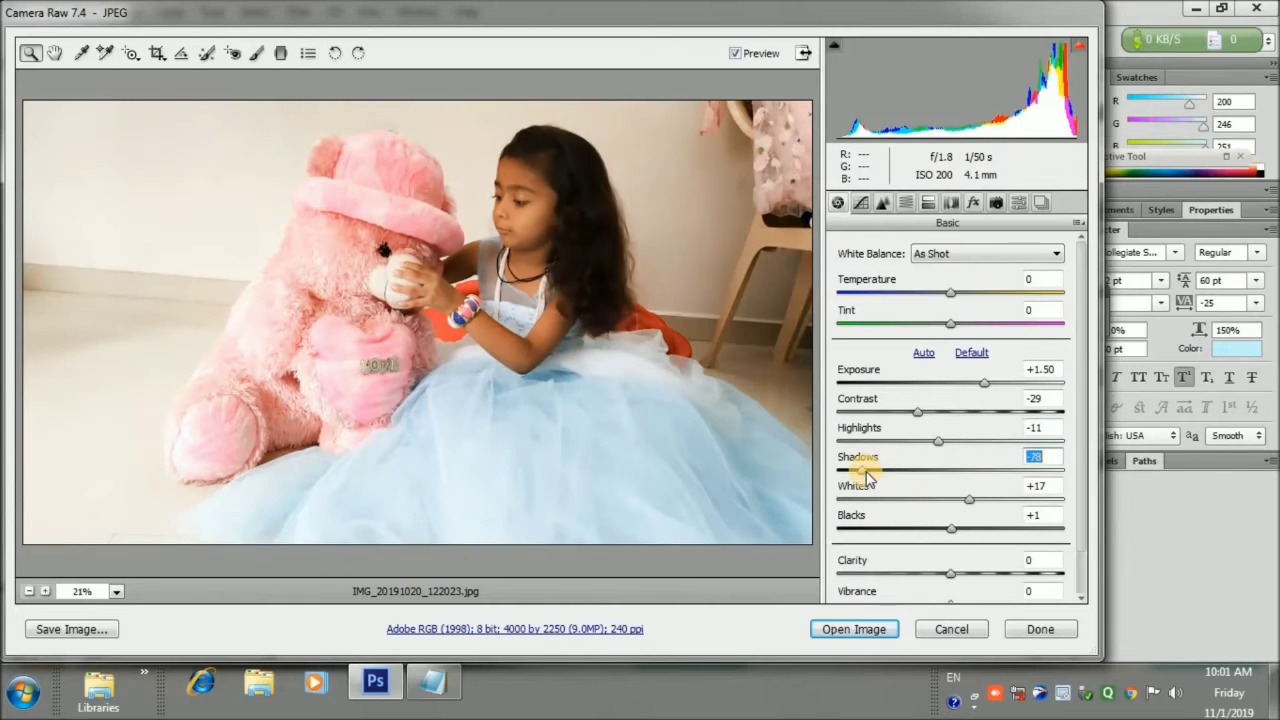
left_click_drag(966, 499, 892, 529)
left_click(954, 499)
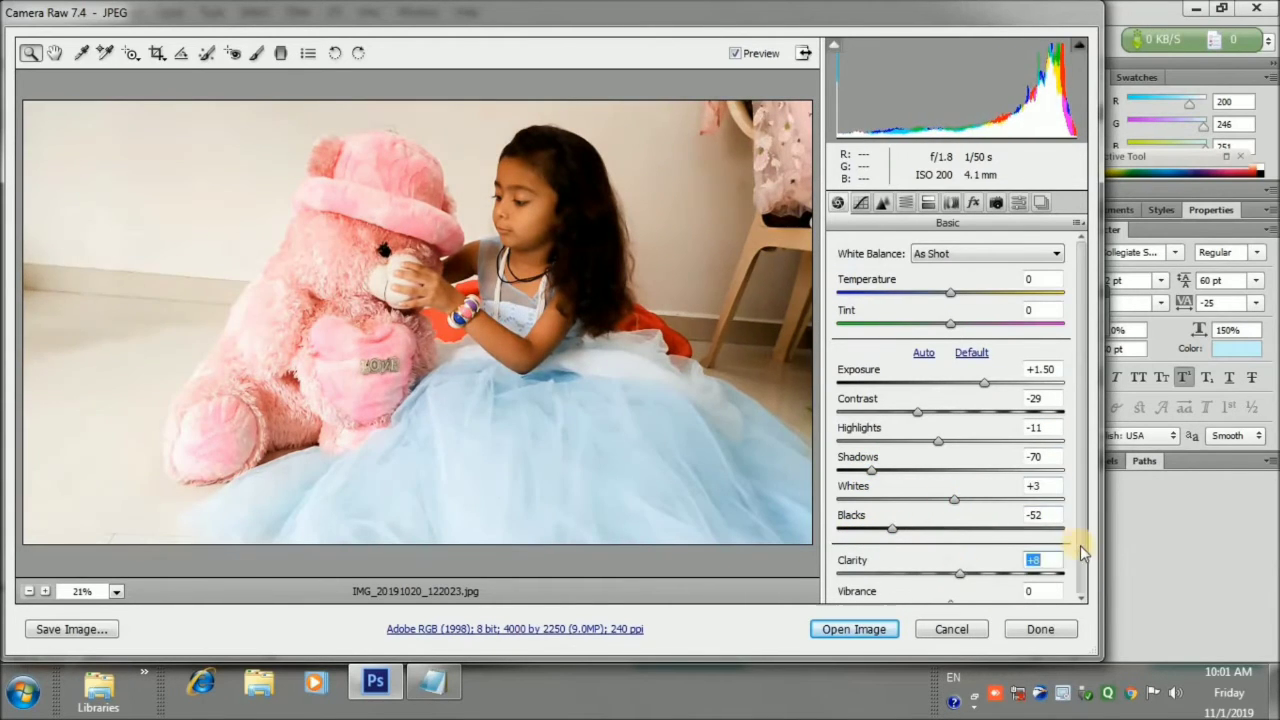
scroll(1082, 553, "down", 1)
left_click_drag(949, 558, 975, 560)
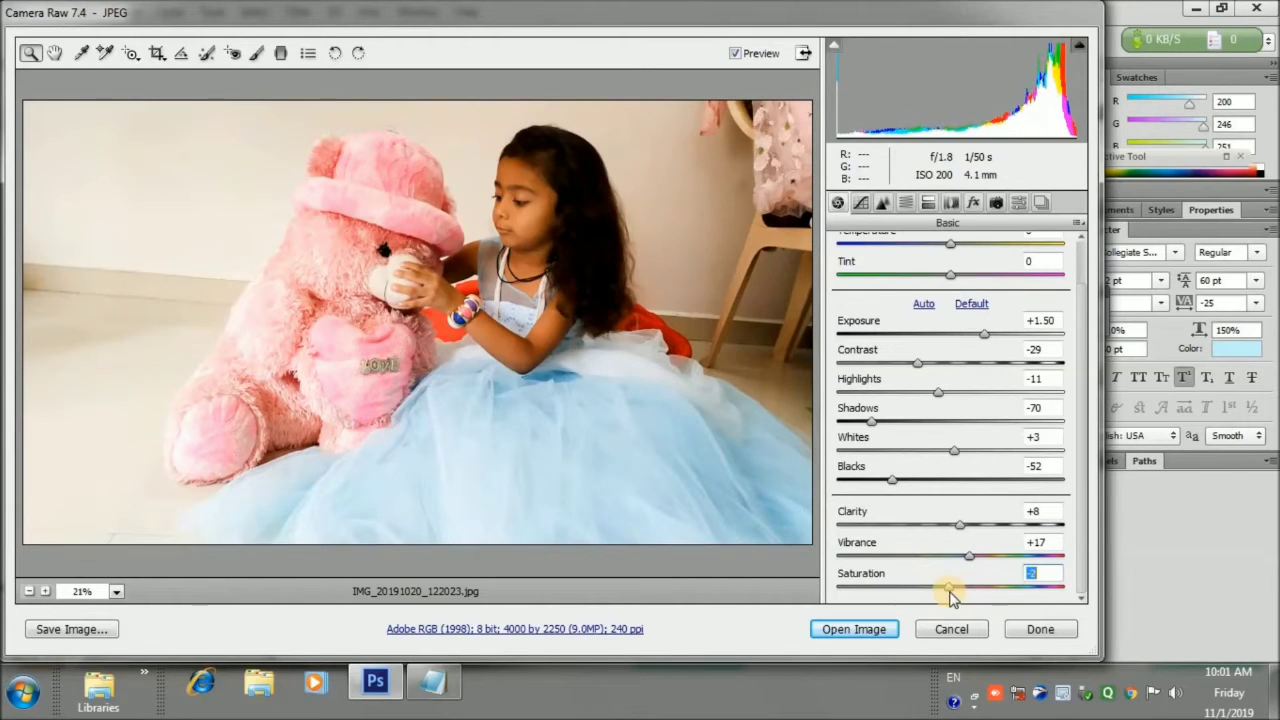
Open the photo in Photoshop, accept the profile mismatch, and crop off its right side
left_click(868, 637)
left_click(700, 380)
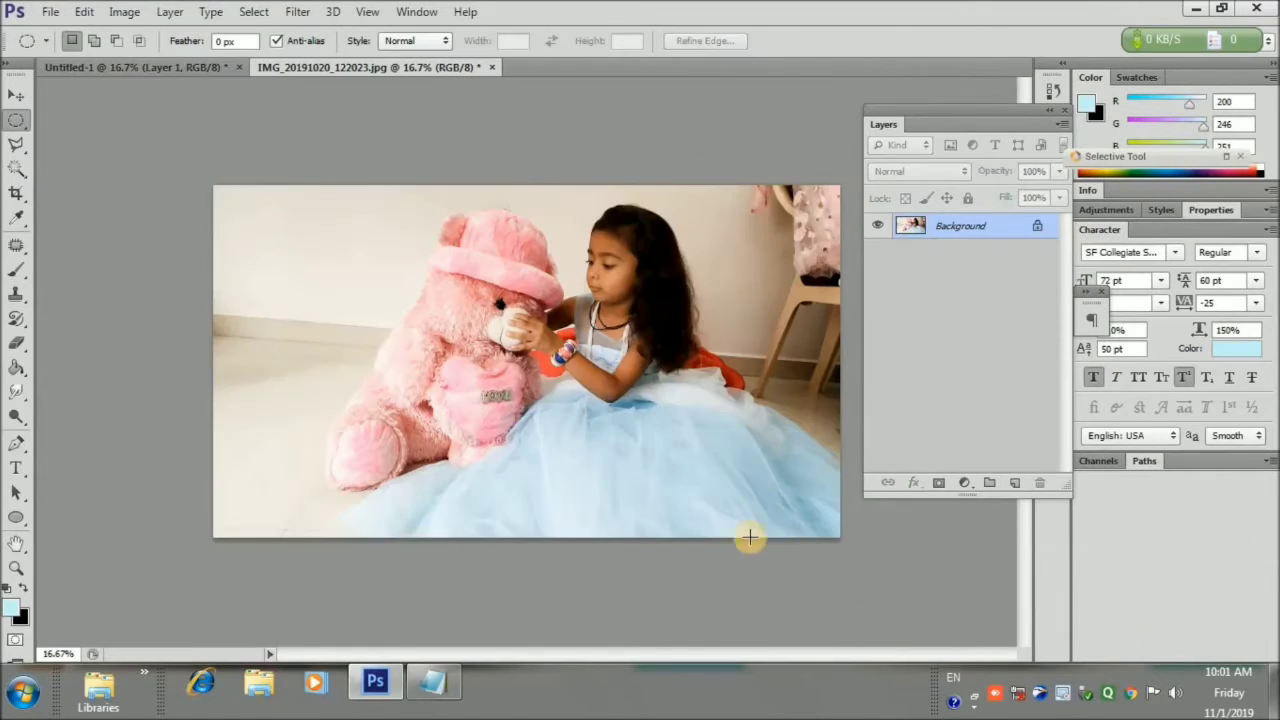
left_click(15, 196)
left_click_drag(829, 356, 782, 363)
Trim the photo's left side, unlock its background as Layer 0, and drag it into Untitled-1
left_click_drag(258, 364, 300, 363)
left_click(941, 42)
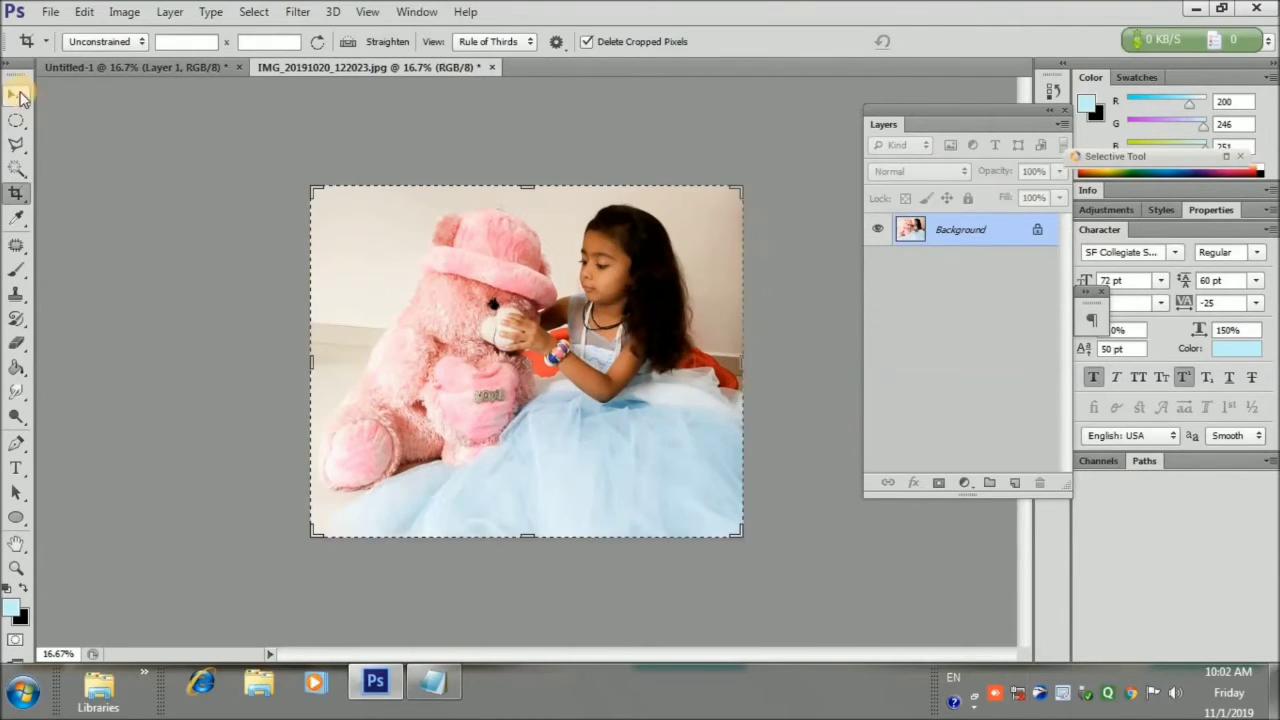
left_click(16, 95)
double_click(1012, 240)
left_click(812, 205)
left_click_drag(545, 326, 801, 300)
Clip the photo to the black circle and scale it to about 114% to fill it
right_click(963, 243)
left_click(692, 278)
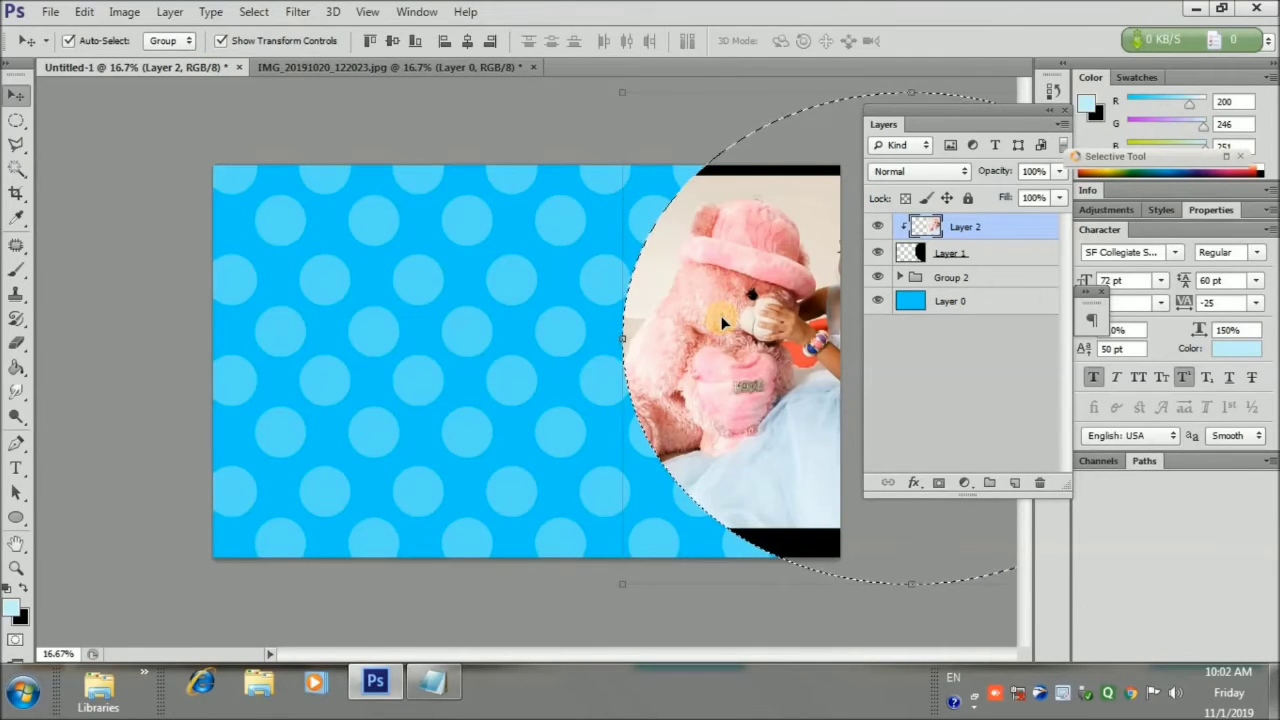
left_click_drag(623, 92, 496, 38)
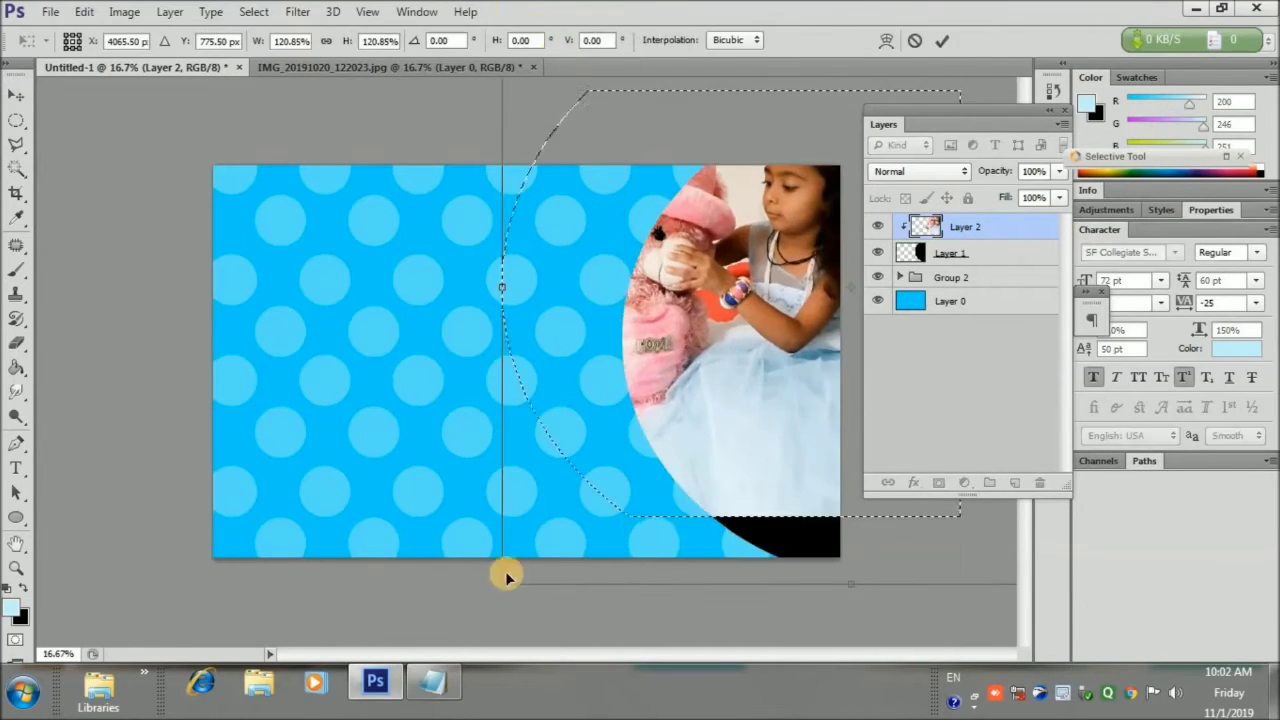
left_click_drag(505, 580, 448, 630)
left_click_drag(772, 388, 774, 471)
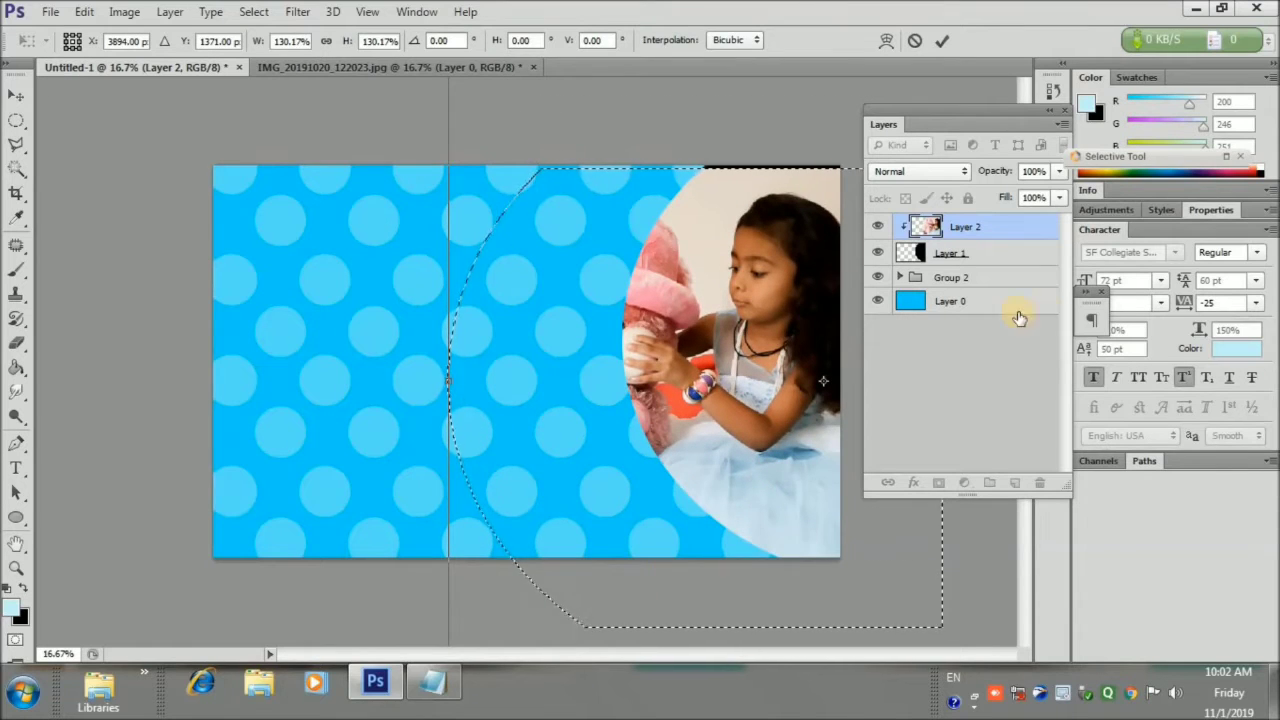
left_click_drag(790, 298, 785, 276)
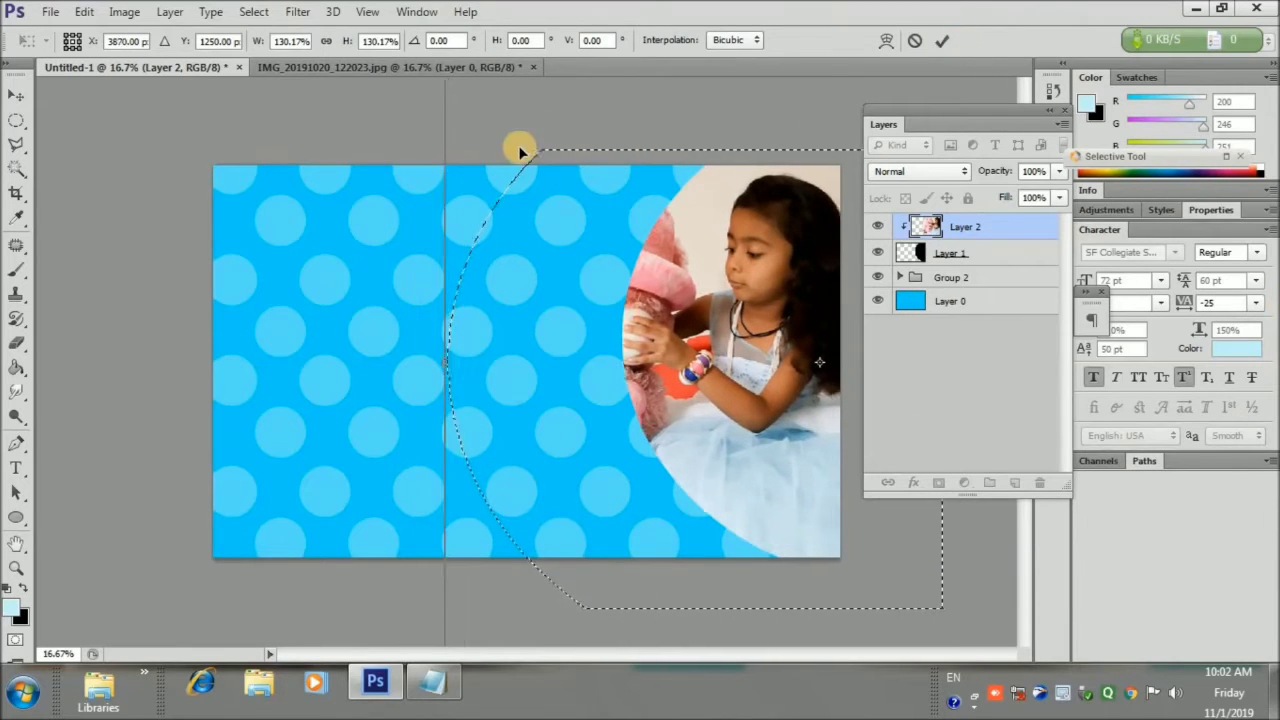
left_click_drag(517, 149, 607, 240)
left_click_drag(800, 428, 766, 266)
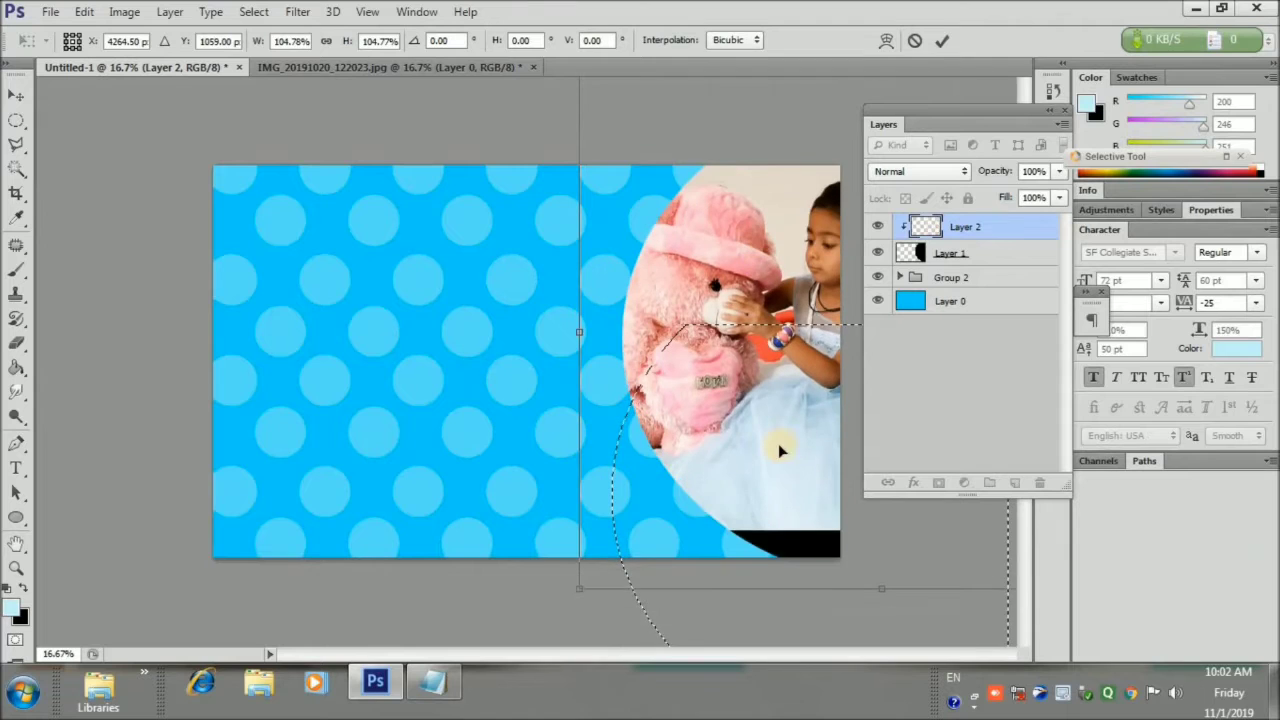
left_click_drag(580, 589, 529, 657)
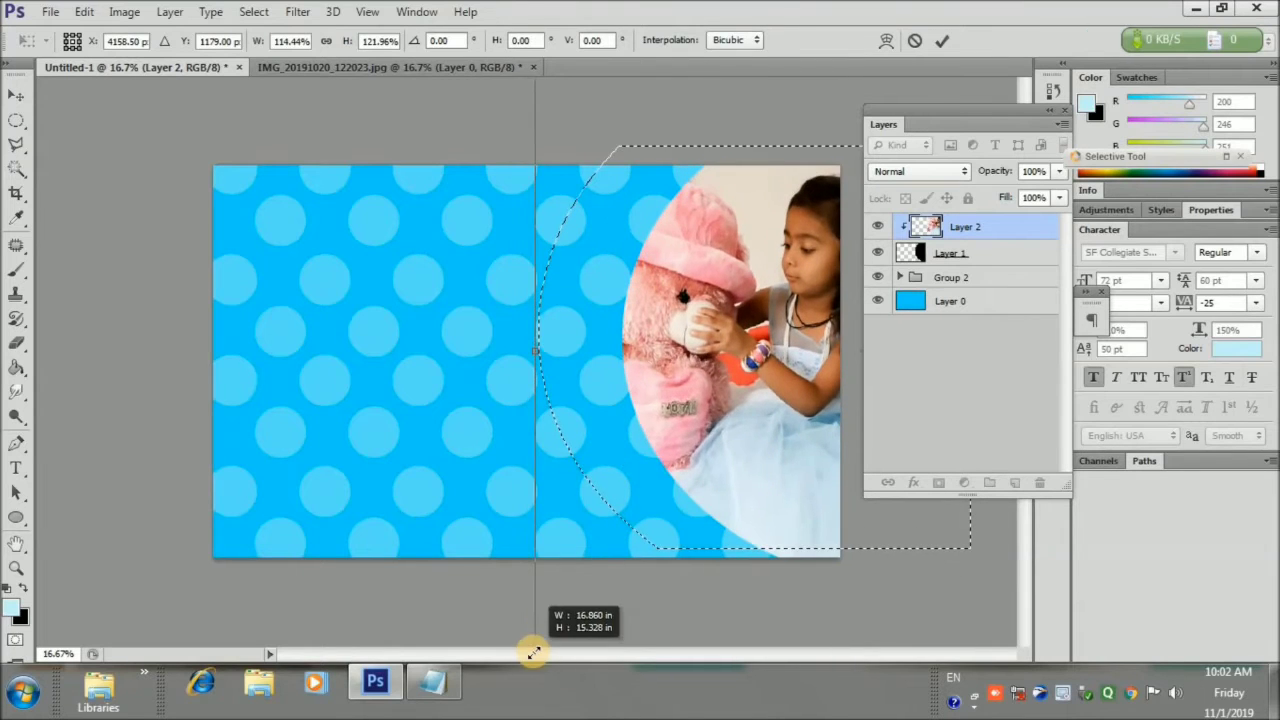
left_click_drag(820, 457, 792, 469)
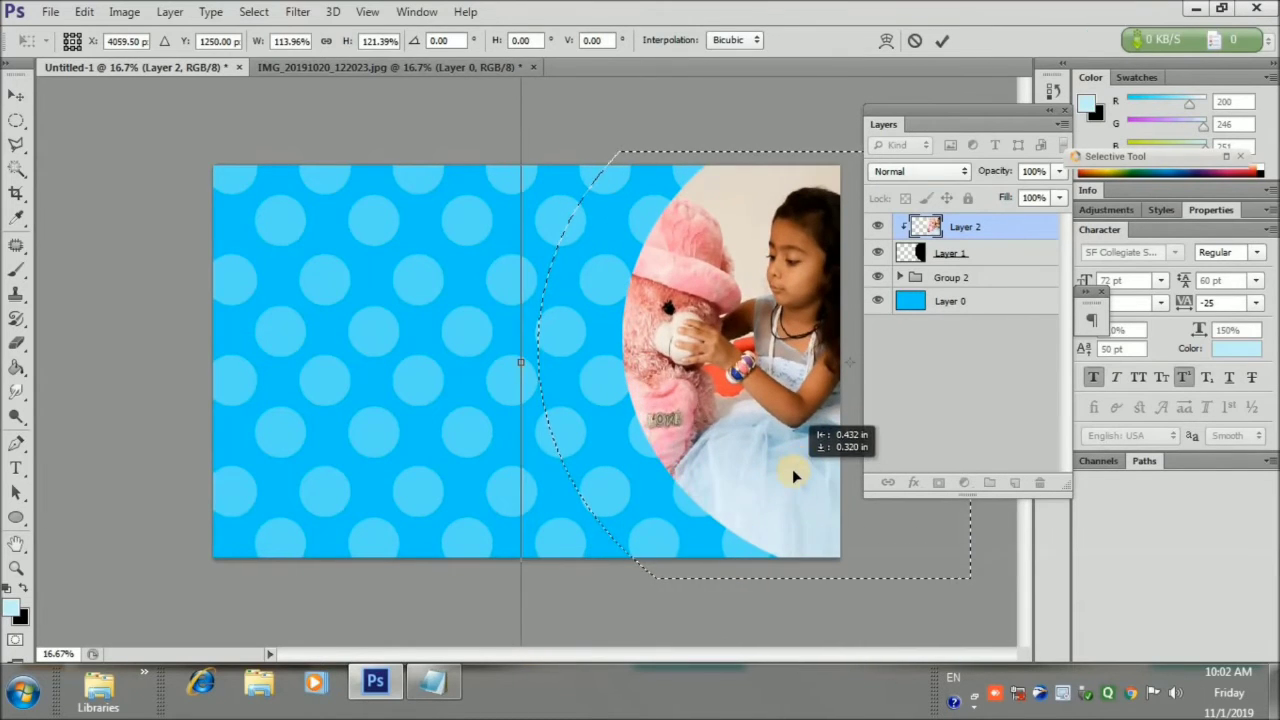
left_click(943, 41)
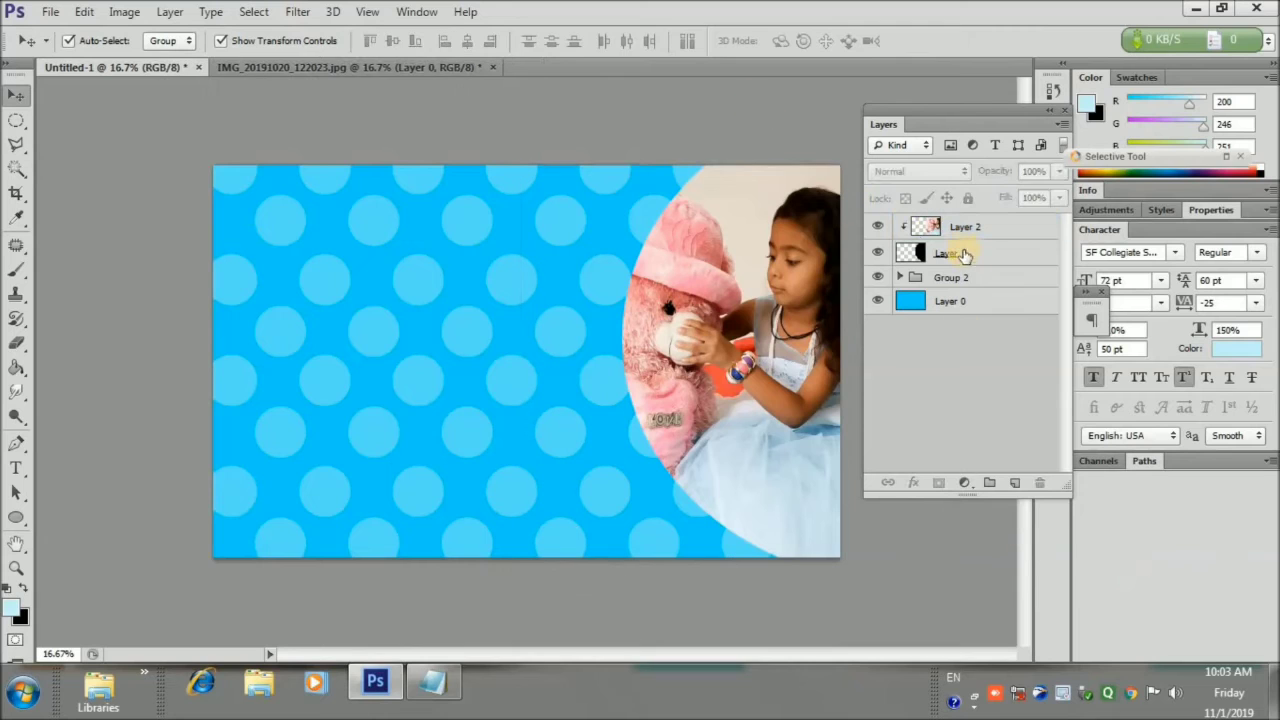
Add a drop shadow to the black circle layer (Layer 1)
left_click(958, 253)
left_click(913, 482)
left_click(955, 474)
left_click_drag(957, 77, 1022, 86)
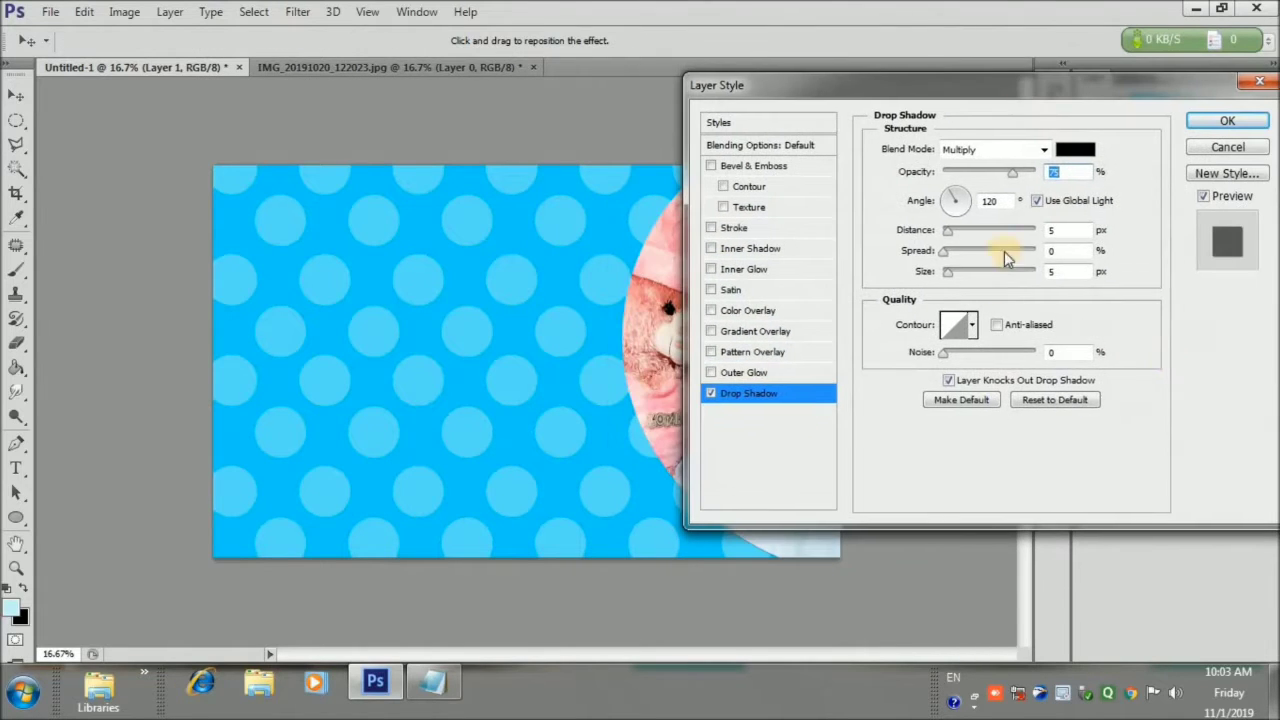
Enable a stroke on the circle and set its colour to bright red
left_click(752, 228)
left_click(921, 277)
left_click(712, 328)
left_click(1162, 297)
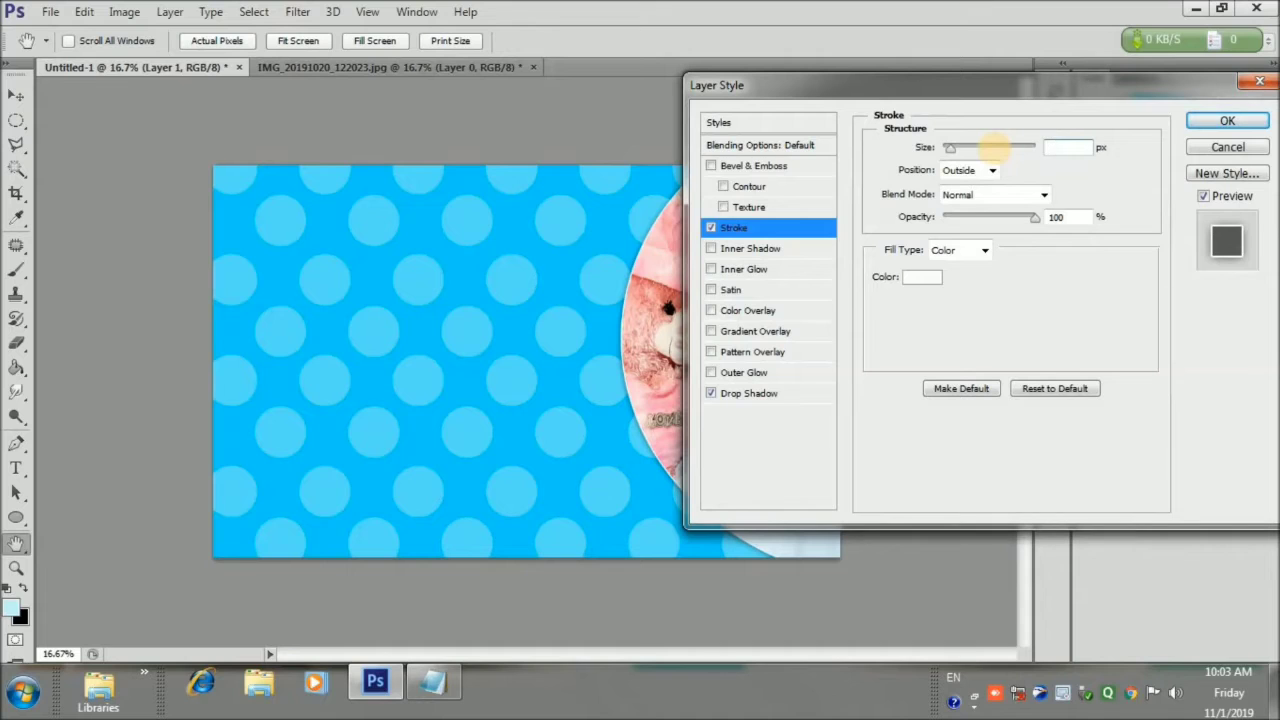
left_click(929, 283)
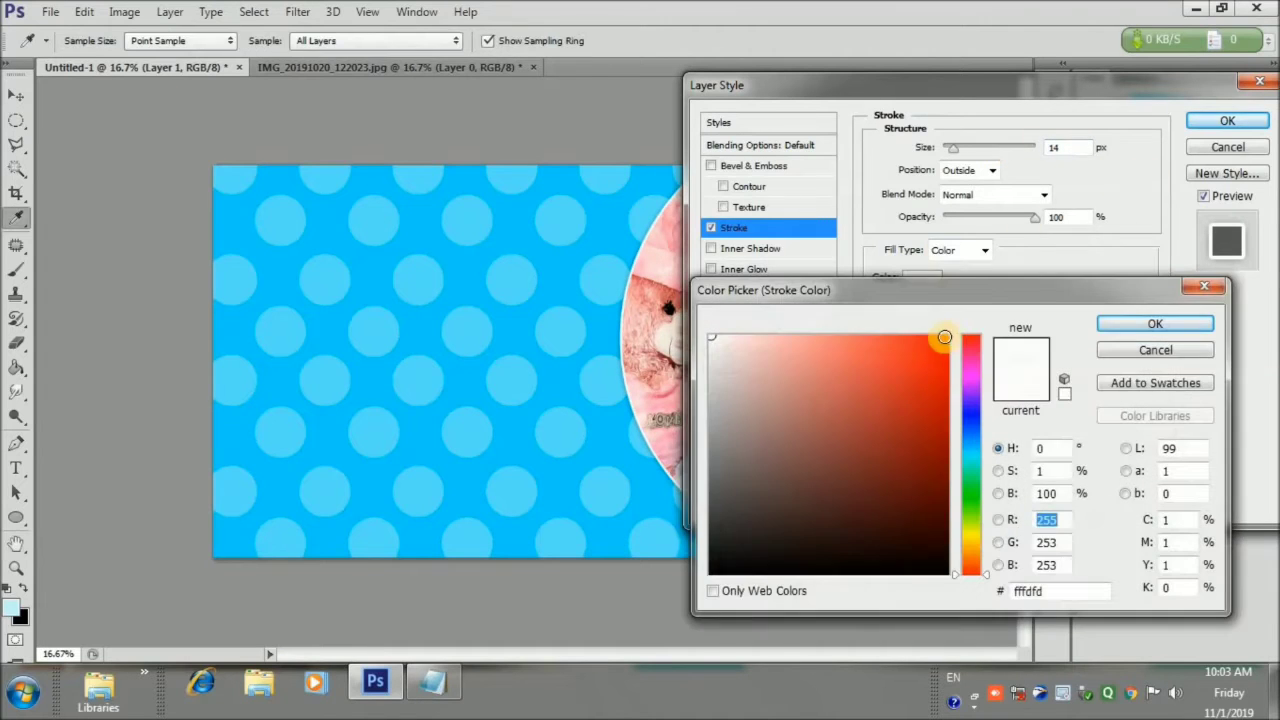
left_click(943, 339)
left_click(1156, 324)
Keep the 14 px stroke positioned outside and apply the layer style
left_click(970, 170)
left_click(960, 198)
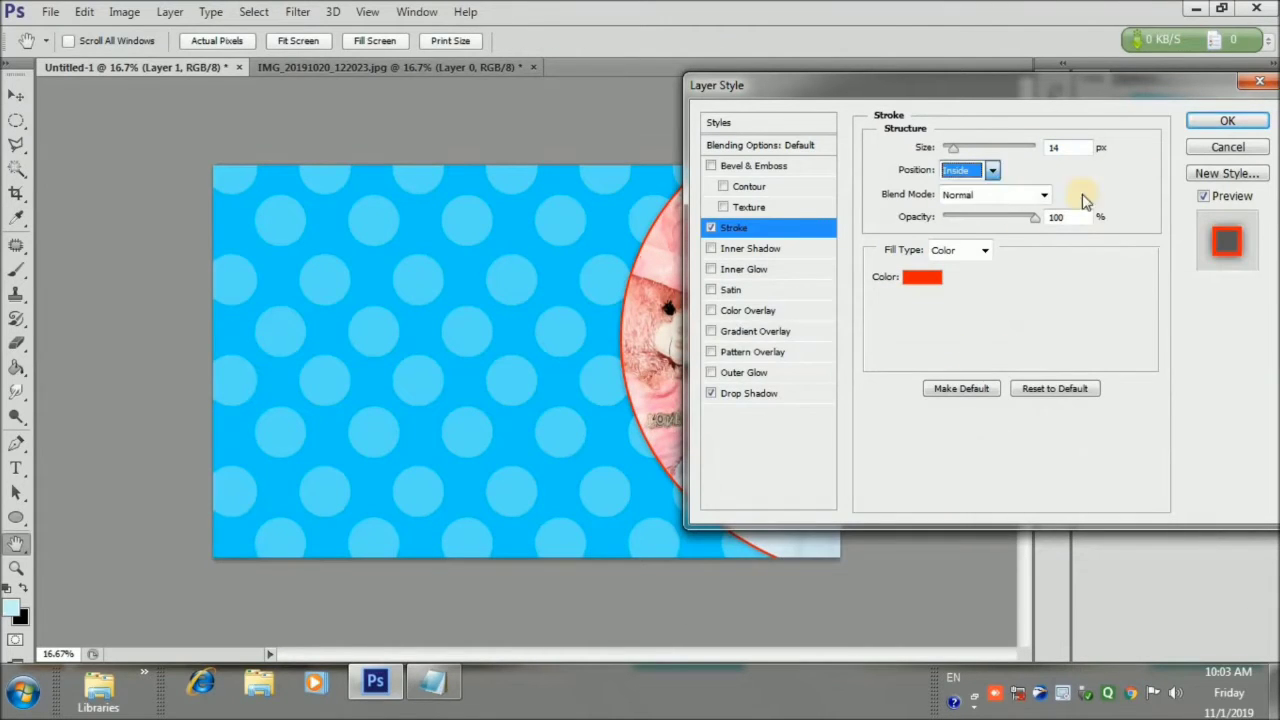
left_click(996, 176)
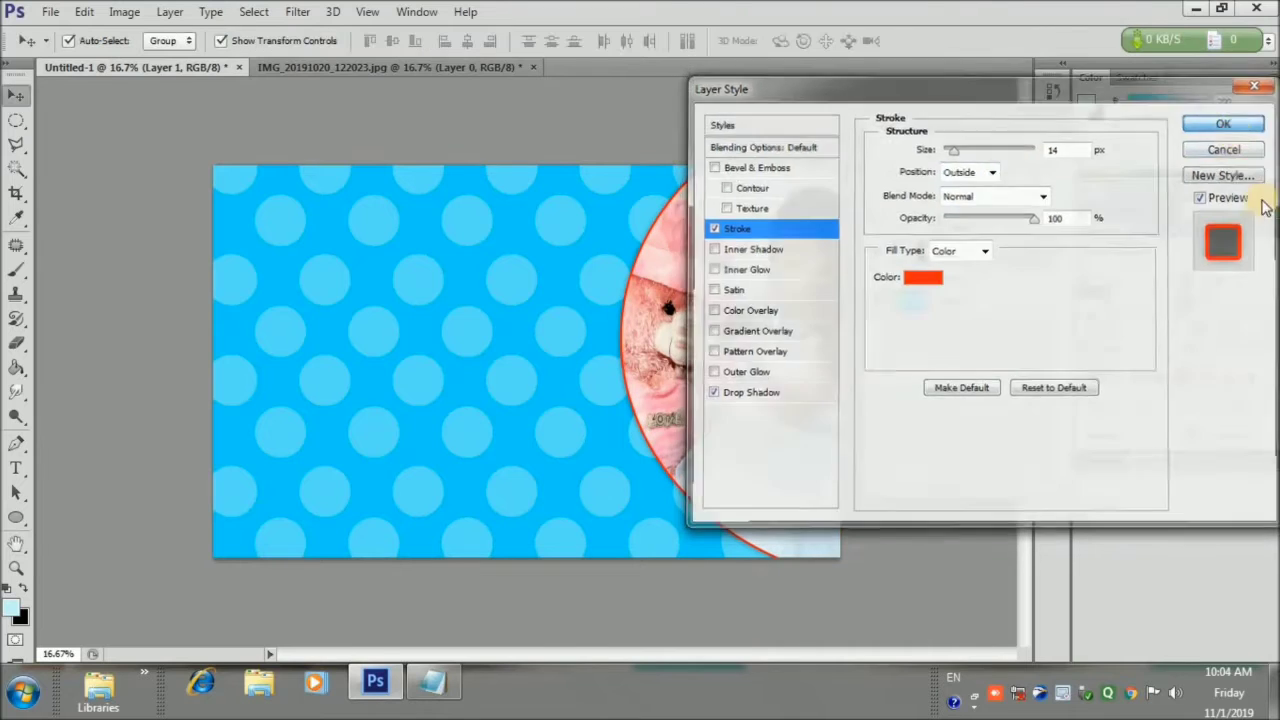
left_click(1227, 120)
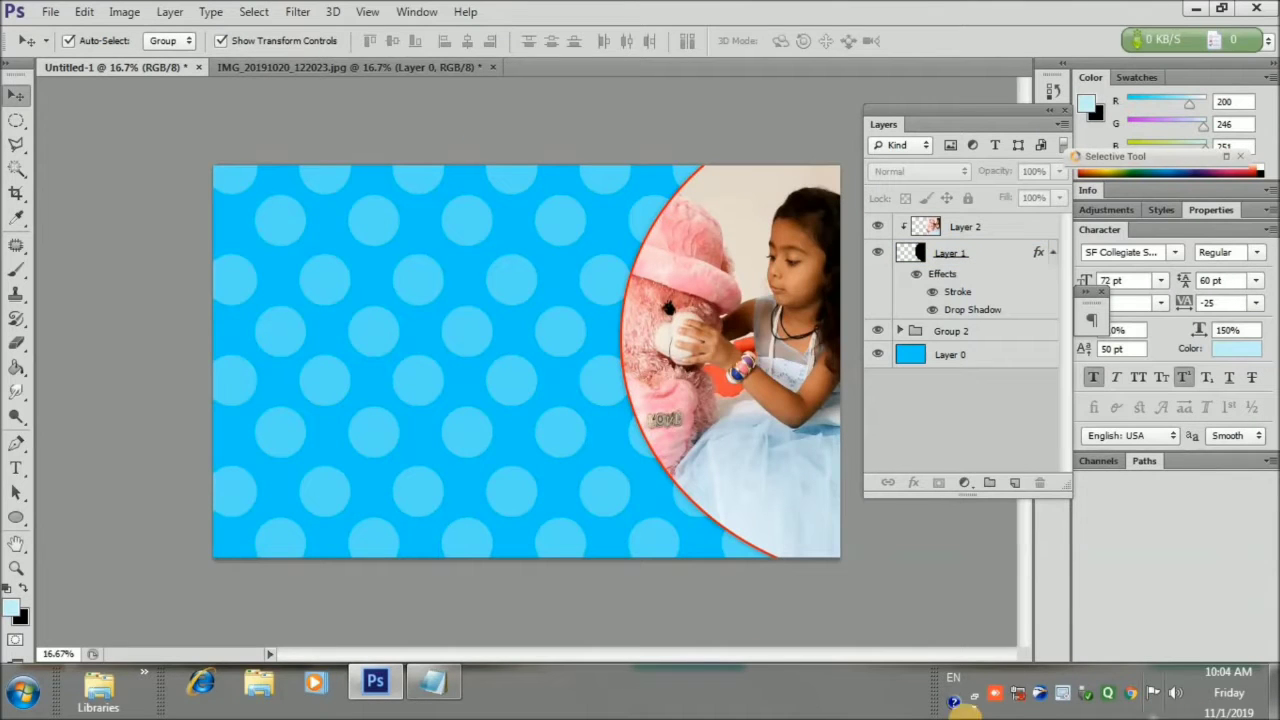
Open the teddy-bear photo IMG_20191020_114532 in Camera Raw
left_click(50, 12)
left_click(62, 51)
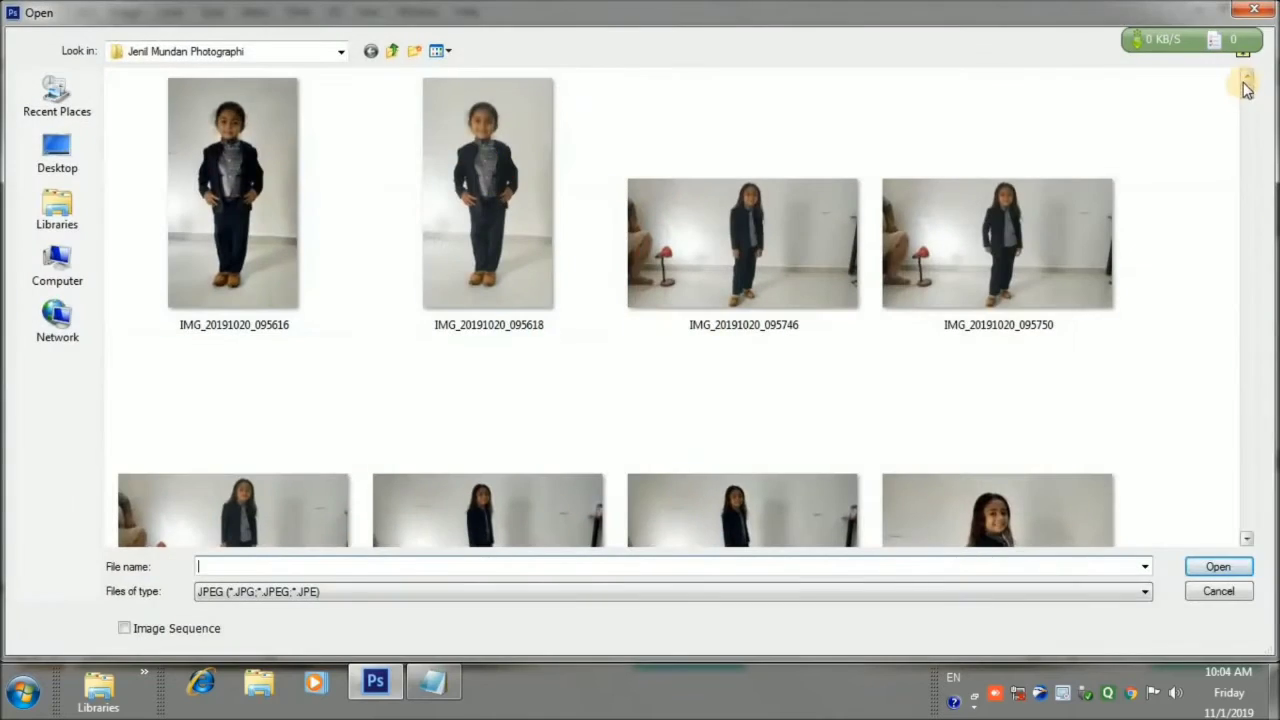
left_click_drag(1246, 80, 1250, 565)
scroll(1248, 78, "up", 15)
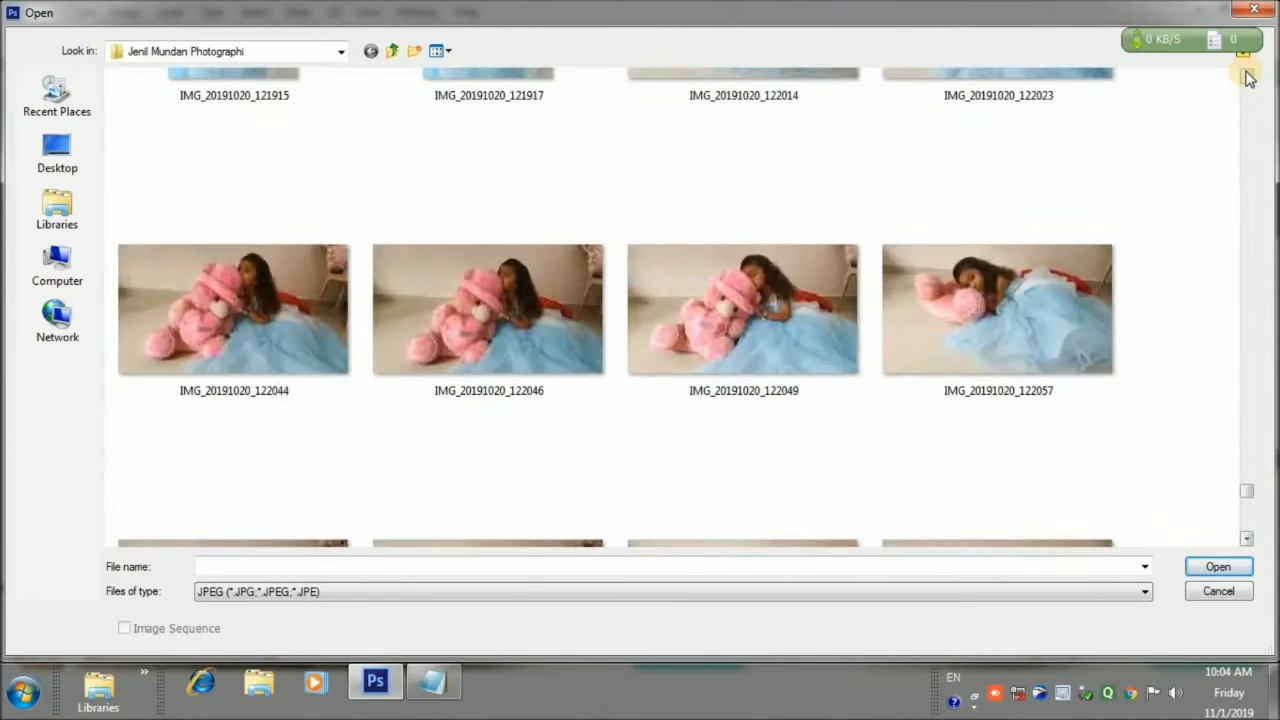
scroll(1247, 78, "up", 15)
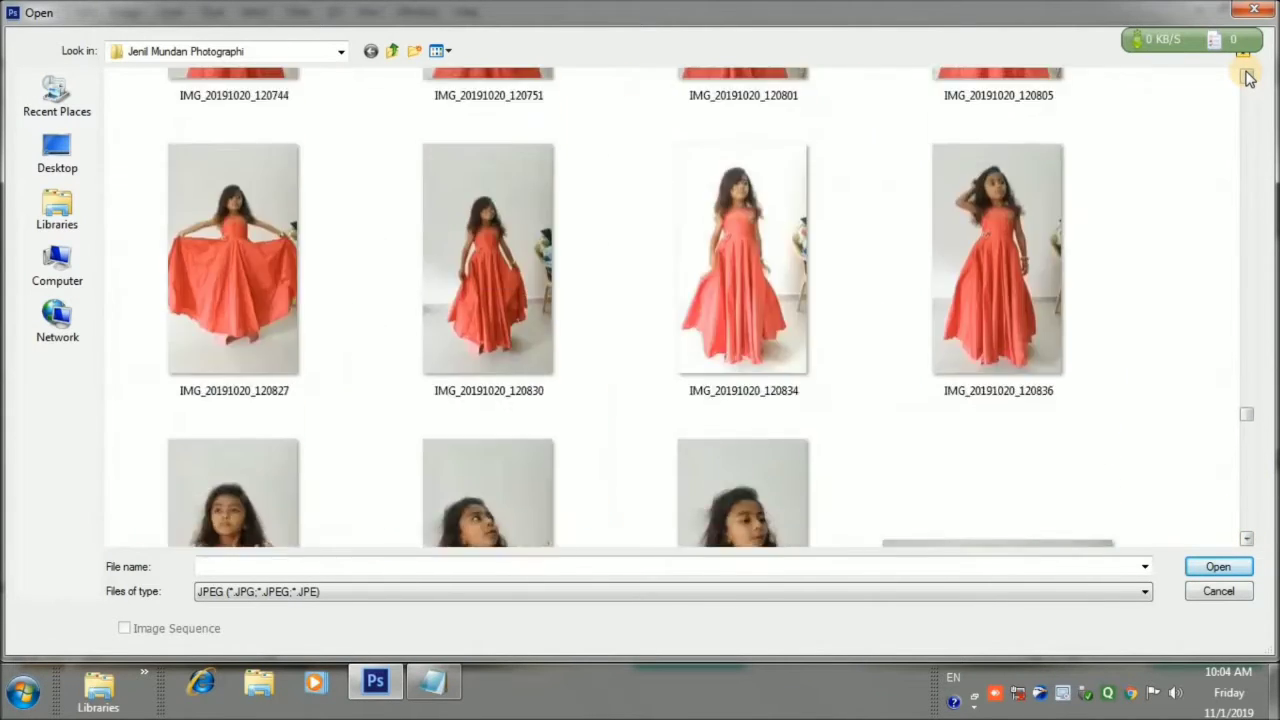
scroll(1247, 78, "up", 6)
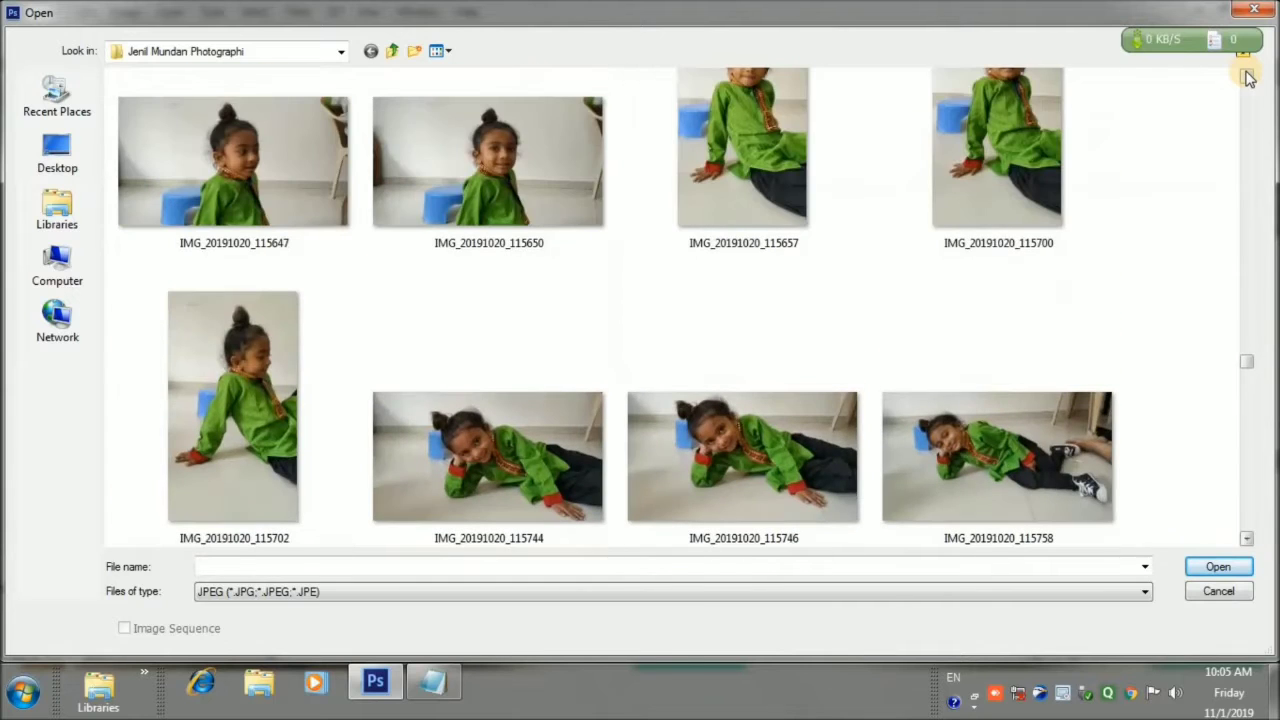
scroll(1249, 78, "up", 12)
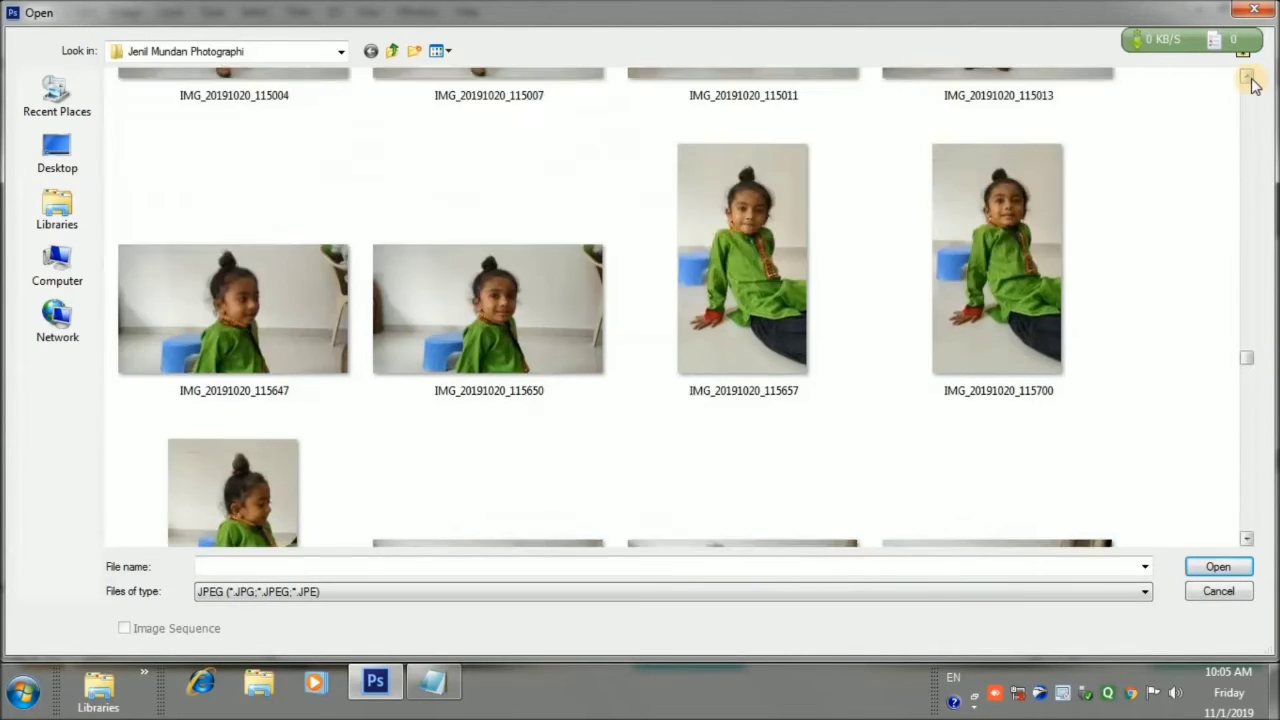
scroll(1250, 80, "up", 6)
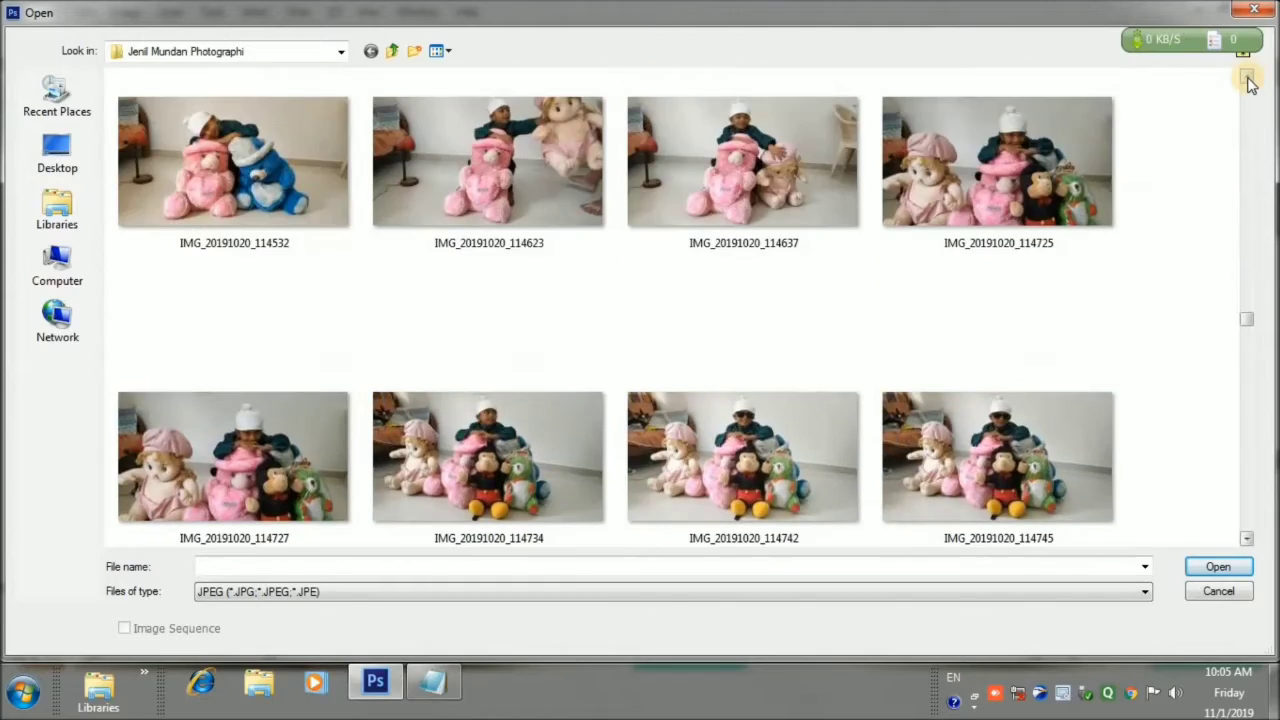
scroll(1249, 80, "up", 3)
double_click(236, 283)
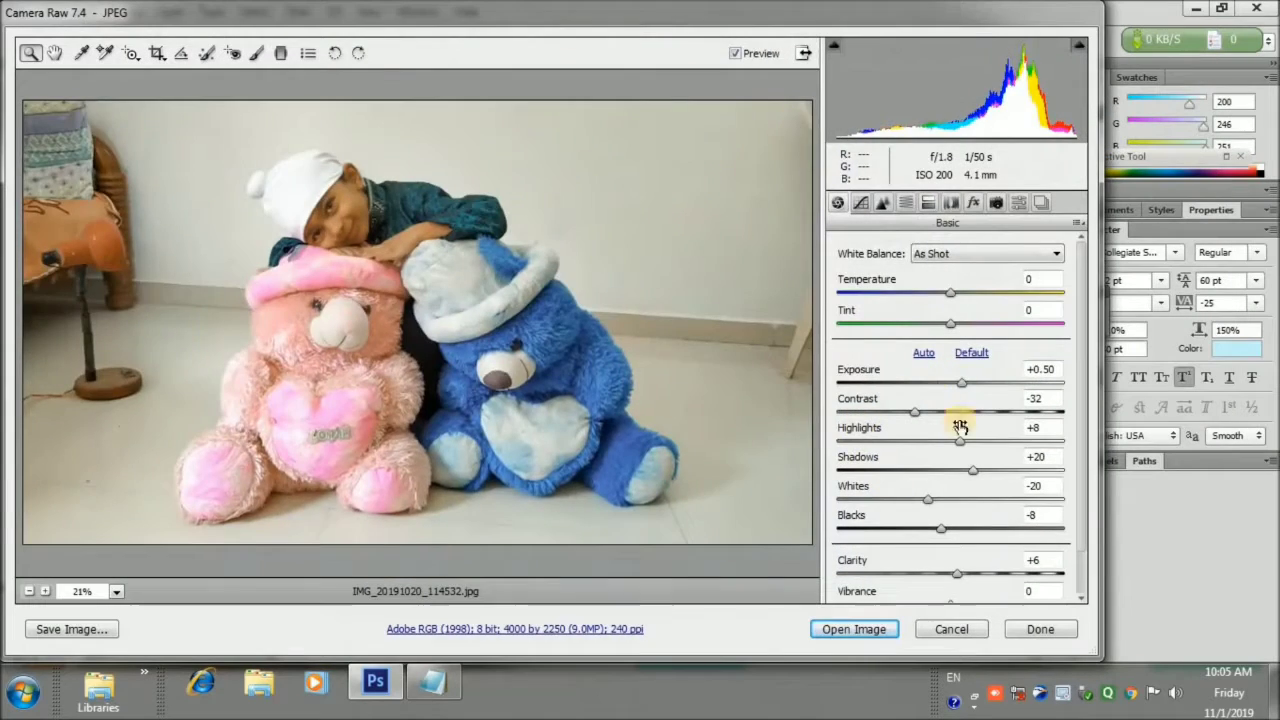
Set exposure +1.65, contrast -35, shadows -34 and whites -51
left_click_drag(961, 383, 988, 383)
left_click_drag(914, 411, 960, 441)
left_click_drag(973, 470, 930, 530)
scroll(930, 538, "down", 1)
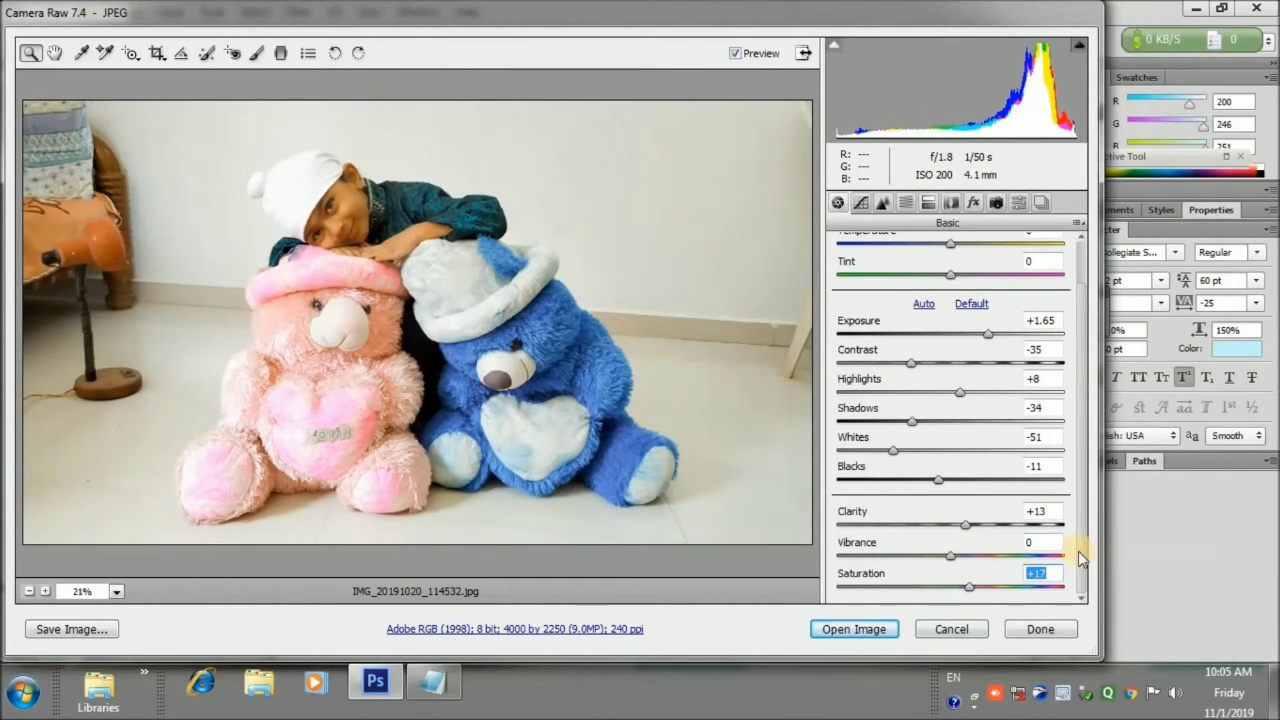
Open the toned teddy photo in Photoshop and draw a heart-shaped path over the teddies
left_click(885, 630)
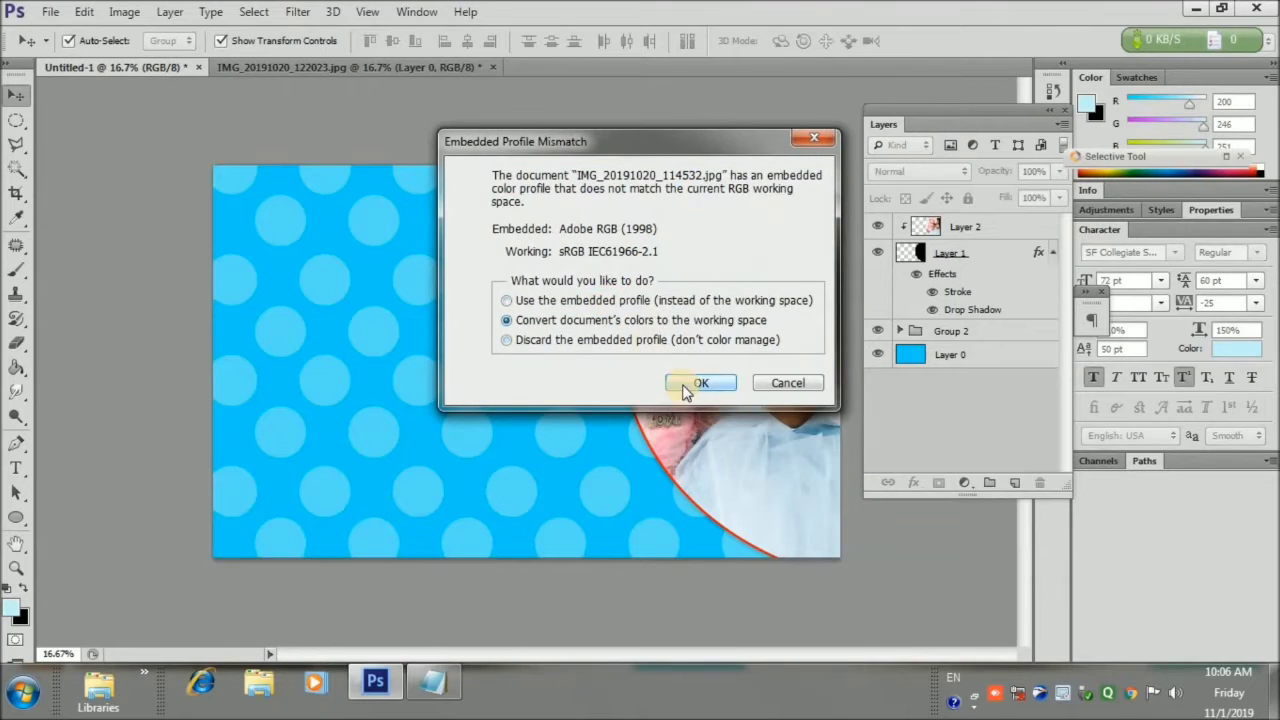
left_click(698, 383)
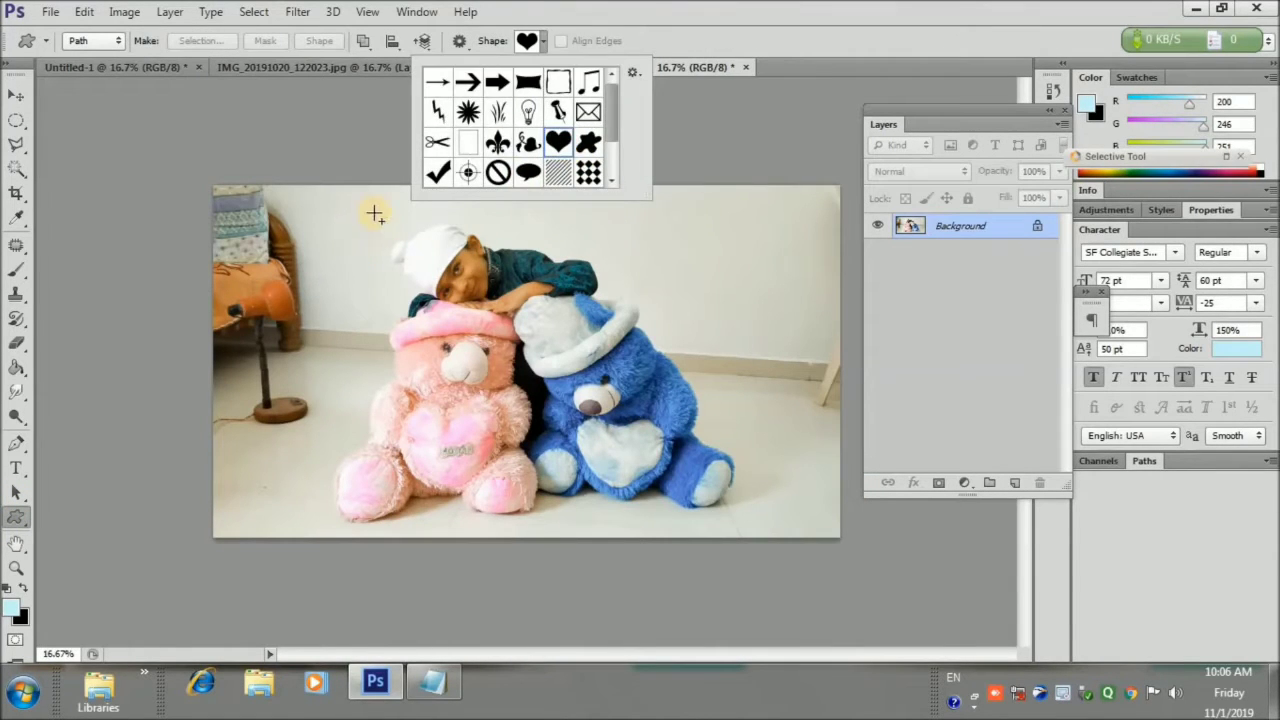
left_click_drag(375, 213, 694, 486)
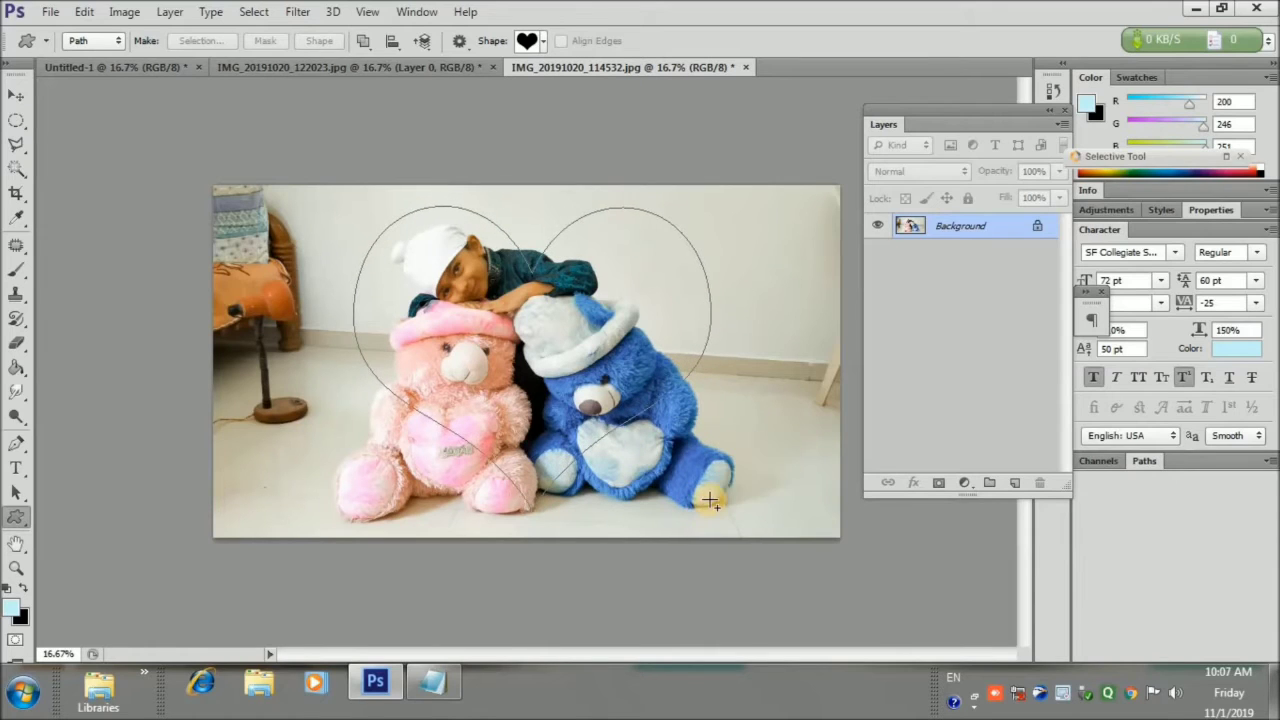
Turn the heart path into a 10 px feathered selection and copy it to a new layer
left_click(200, 40)
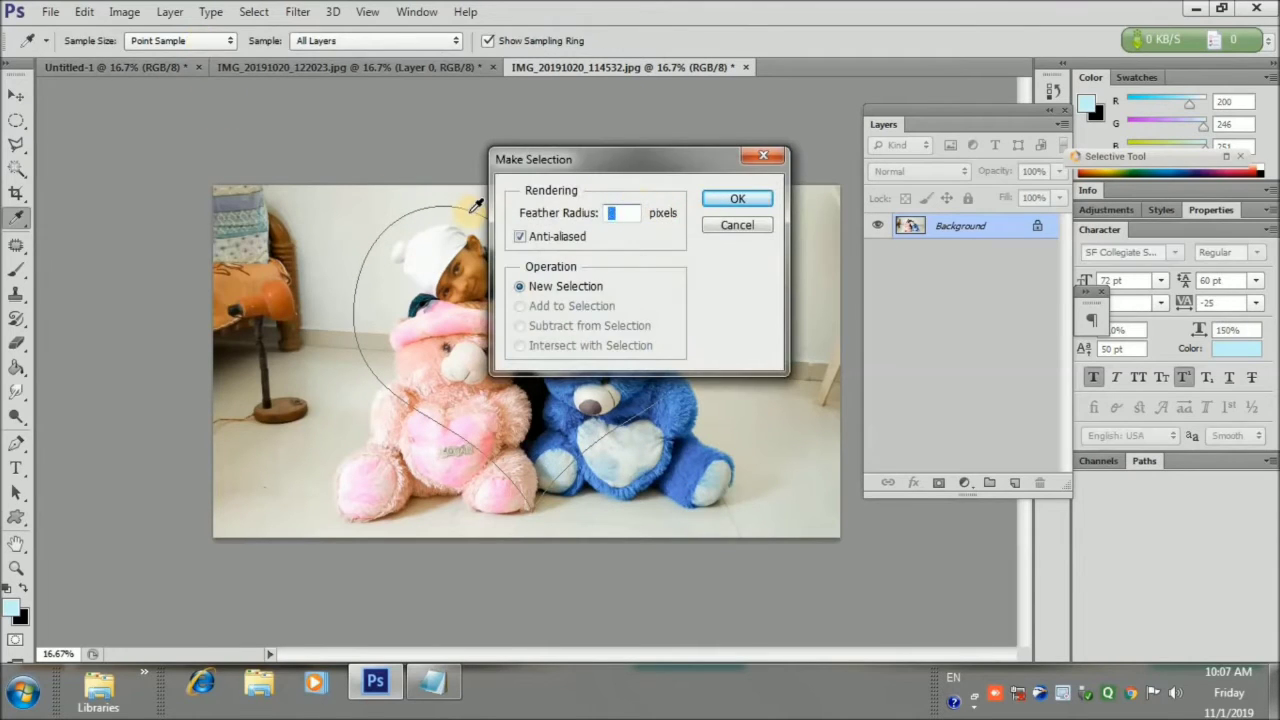
left_click(757, 197)
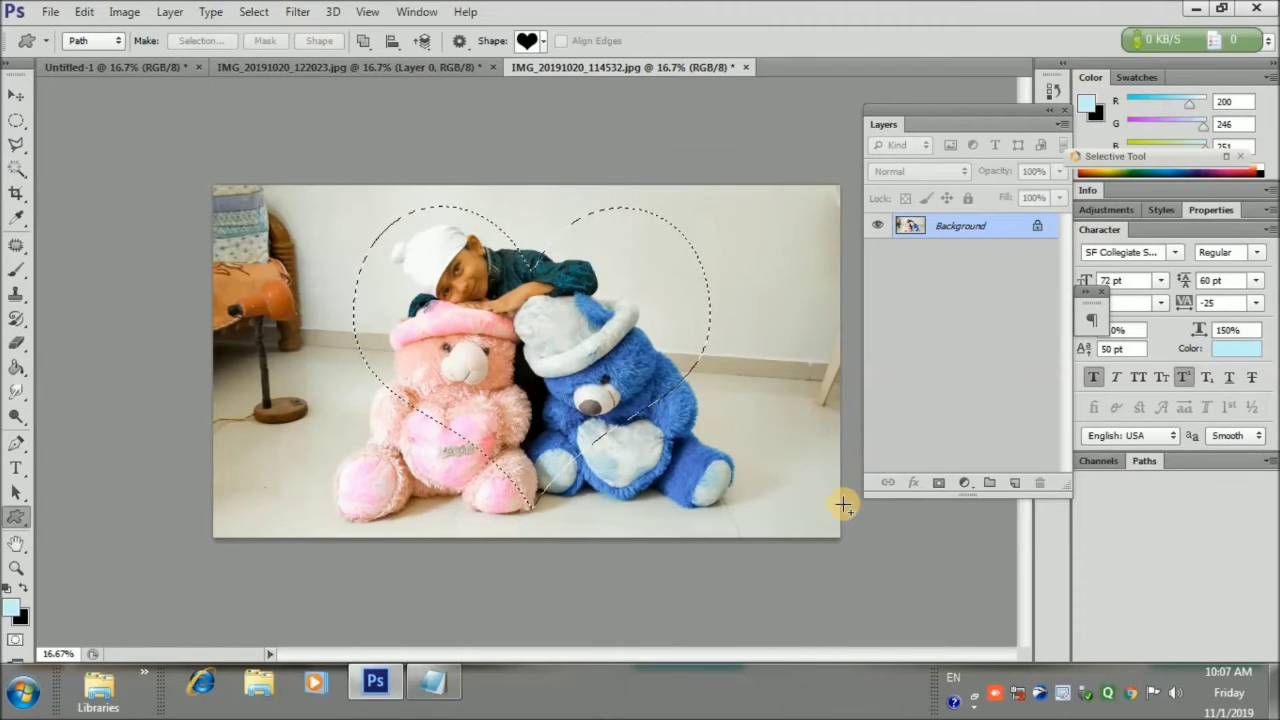
key("ctrl+j")
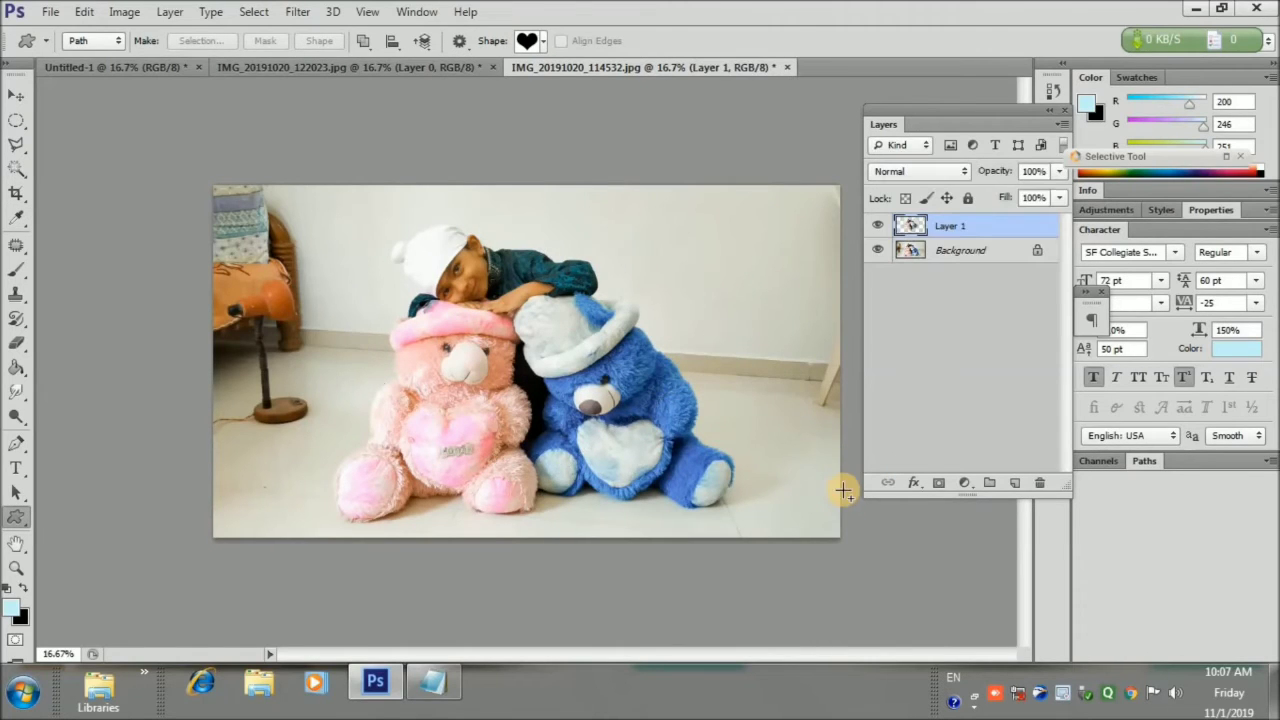
Drag the heart cutout into the card document and shrink it
left_click(16, 95)
left_click_drag(515, 335, 496, 386)
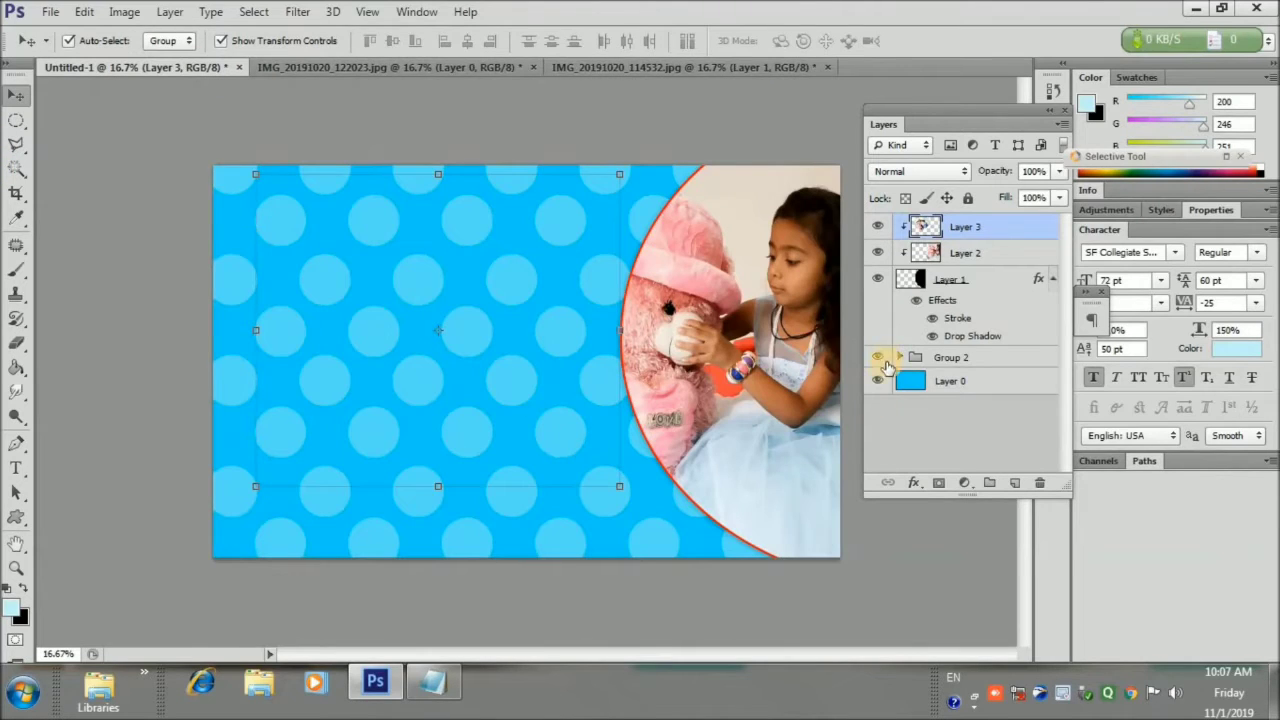
left_click_drag(621, 175, 534, 247)
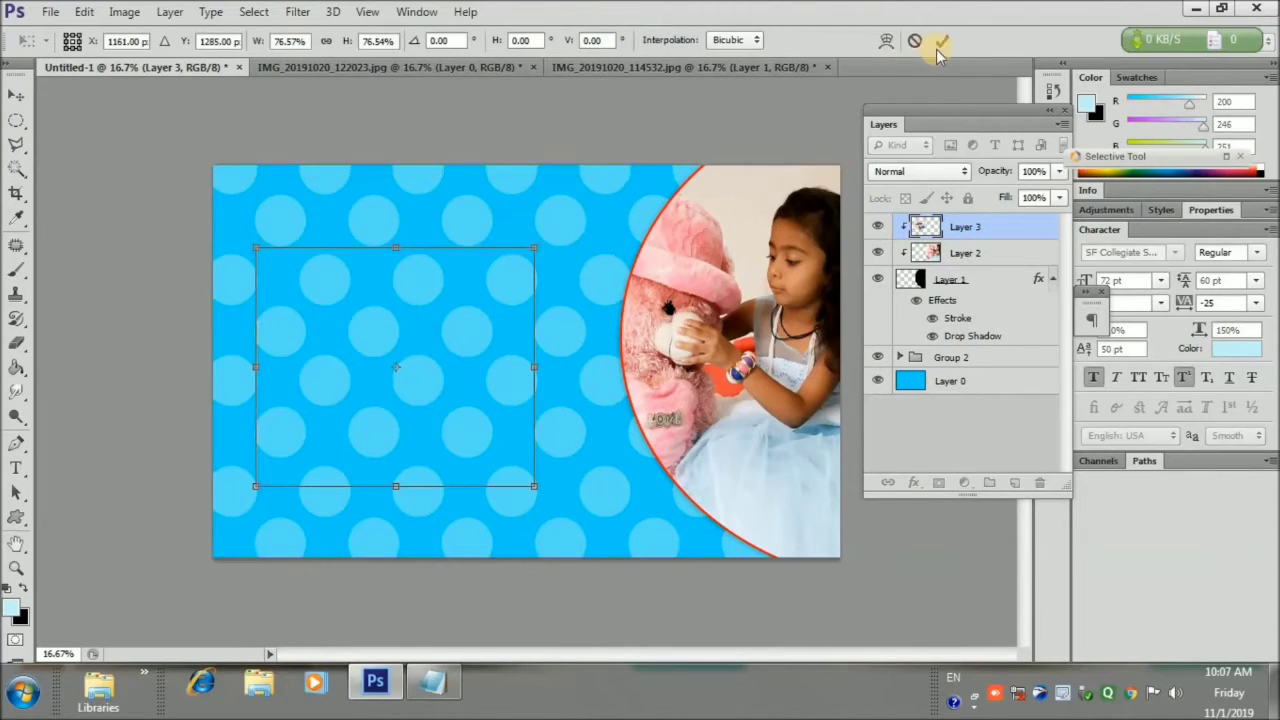
left_click(938, 40)
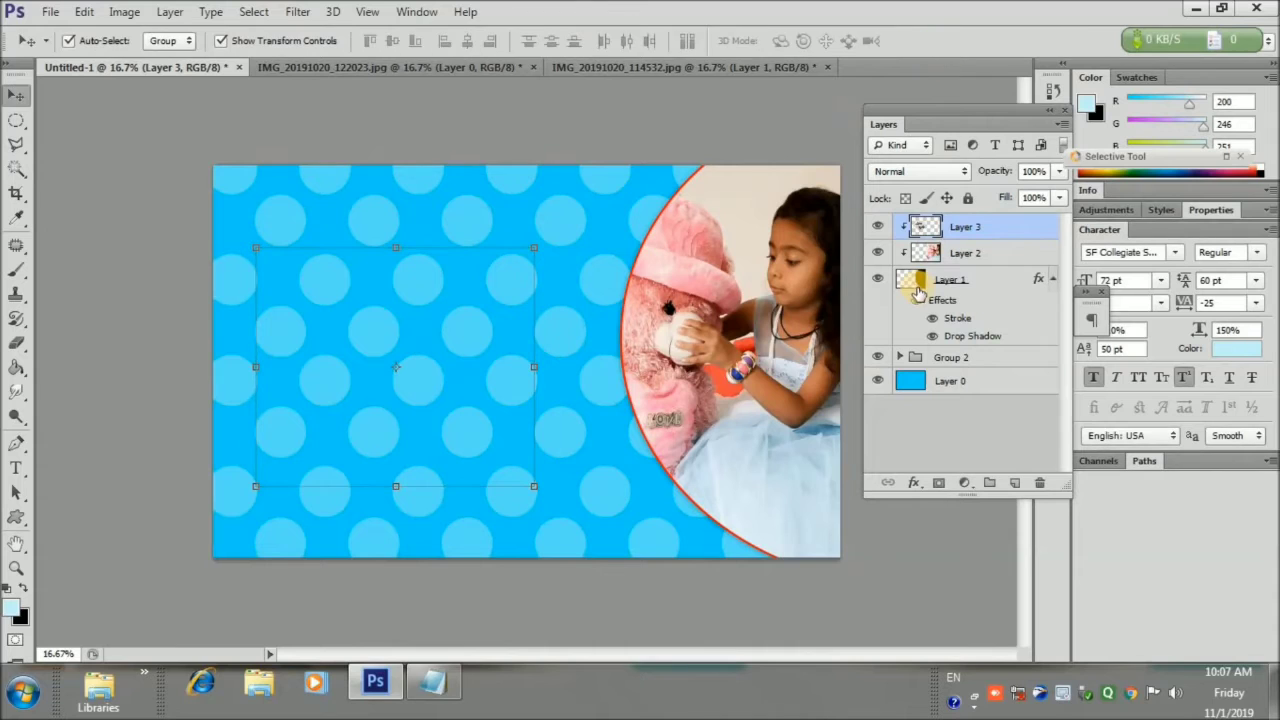
Release Layer 3's clipping mask, then scale, tilt and lower the heart over the circle photo
right_click(1008, 234)
left_click(695, 277)
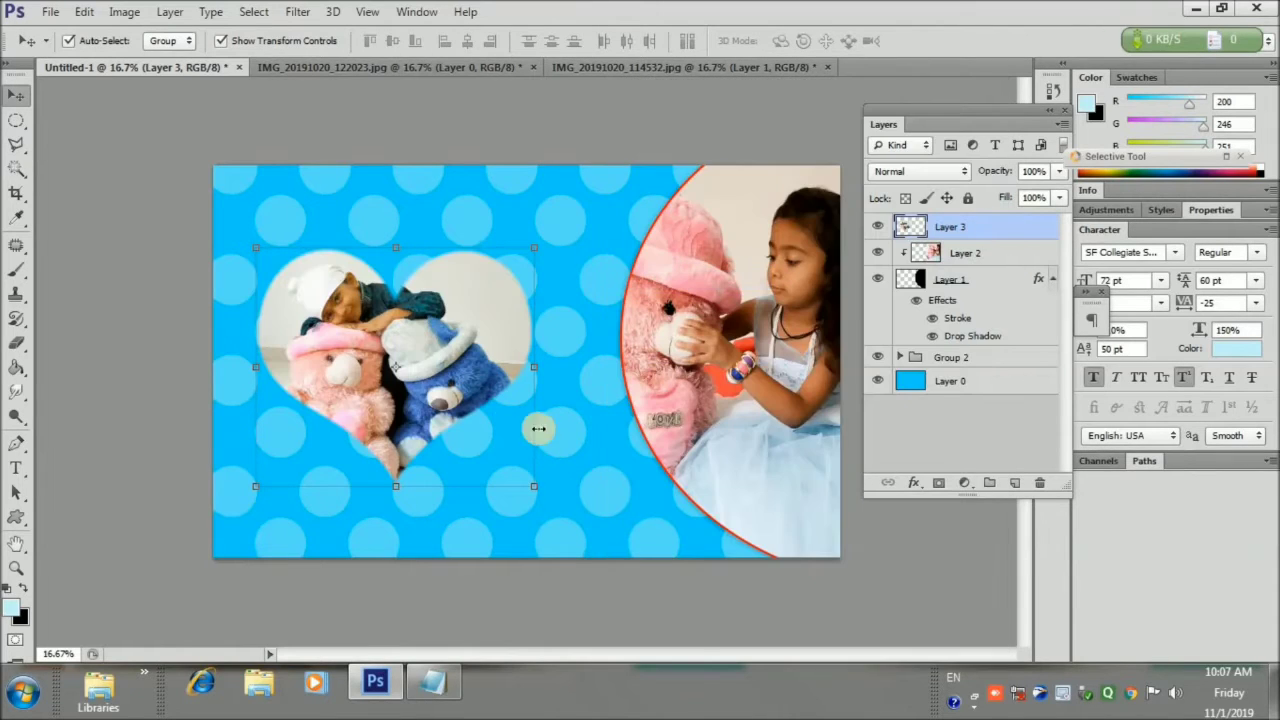
left_click_drag(536, 487, 726, 504)
left_click_drag(748, 336, 735, 290)
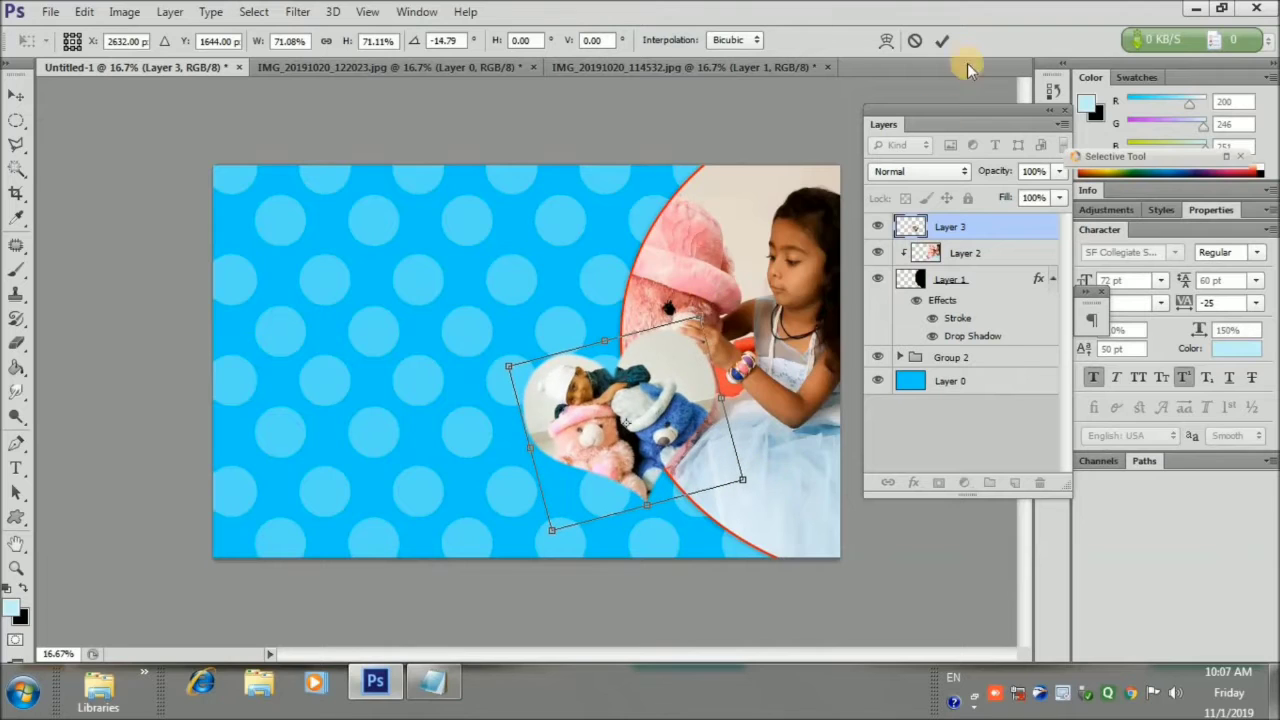
left_click(942, 41)
left_click_drag(666, 410, 656, 453)
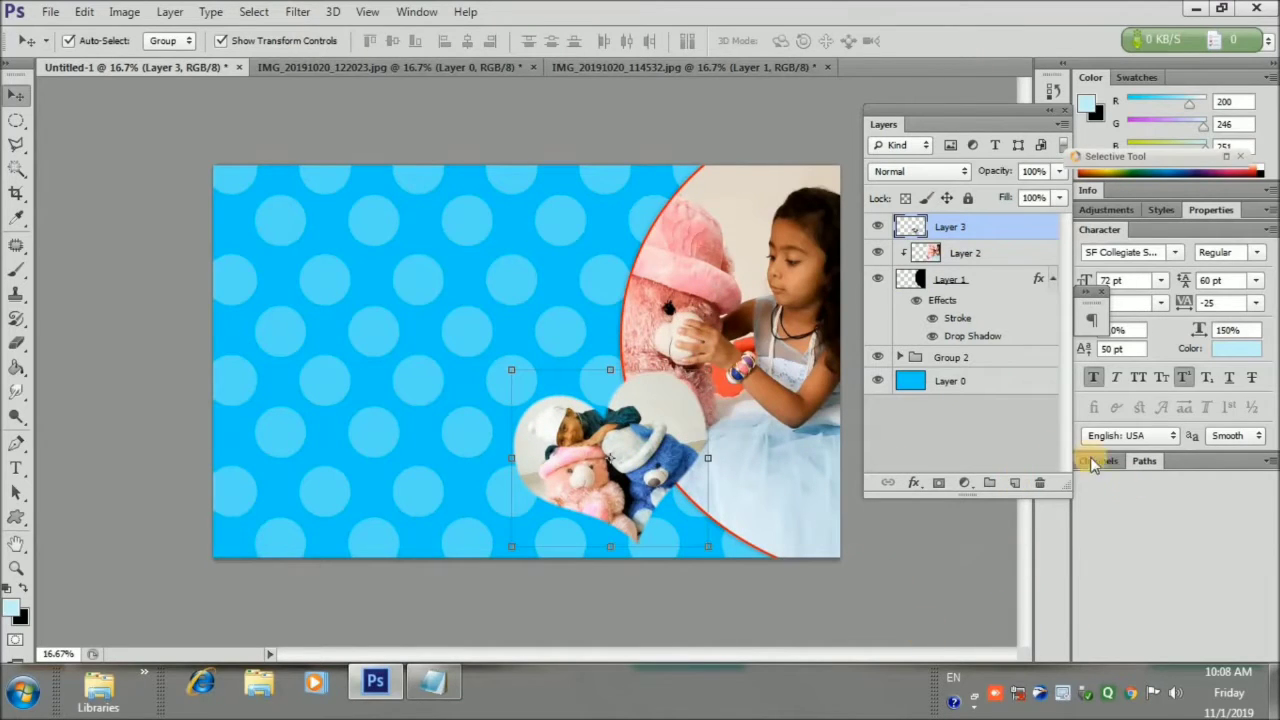
Add a drop shadow to the heart at angle 157° with larger size and spread
left_click(911, 484)
left_click(940, 464)
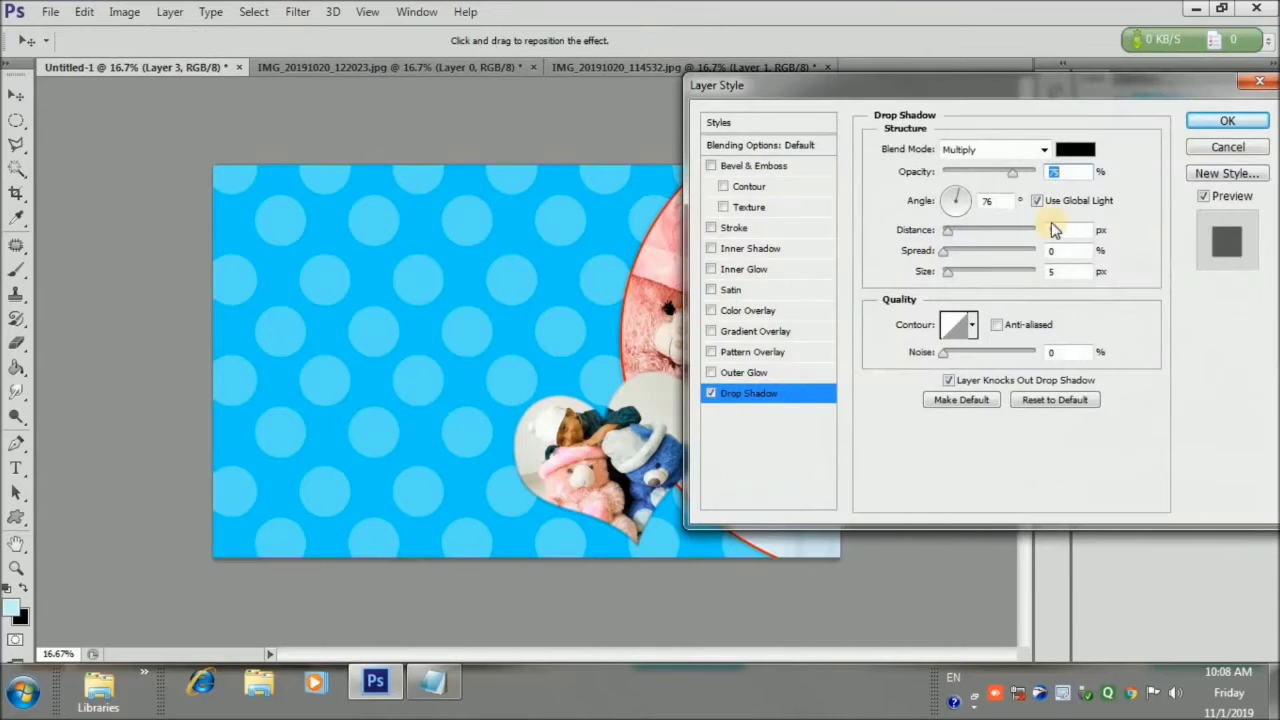
left_click_drag(965, 218, 943, 197)
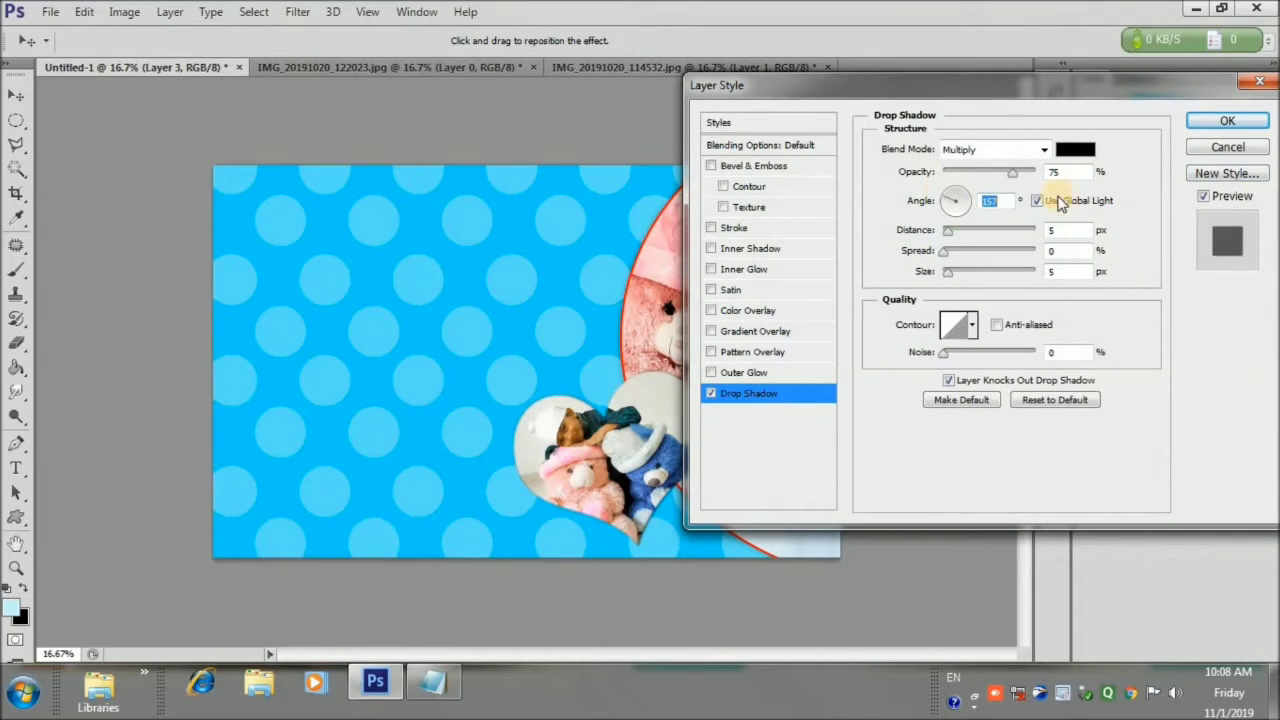
mouse_move(968, 283)
left_mouse_down()
mouse_move(951, 254)
mouse_move(960, 272)
left_mouse_up()
left_click(943, 251)
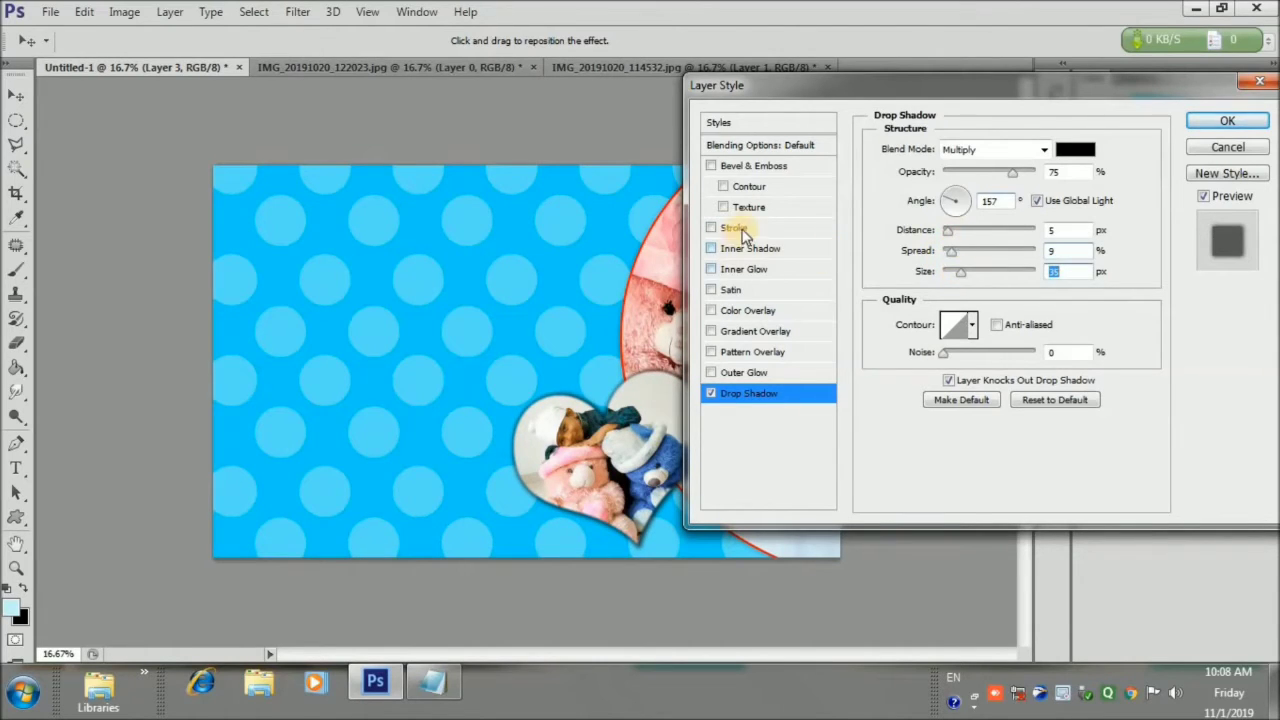
Add a red stroke outline to the heart and apply the layer style
left_click(735, 228)
left_click(930, 280)
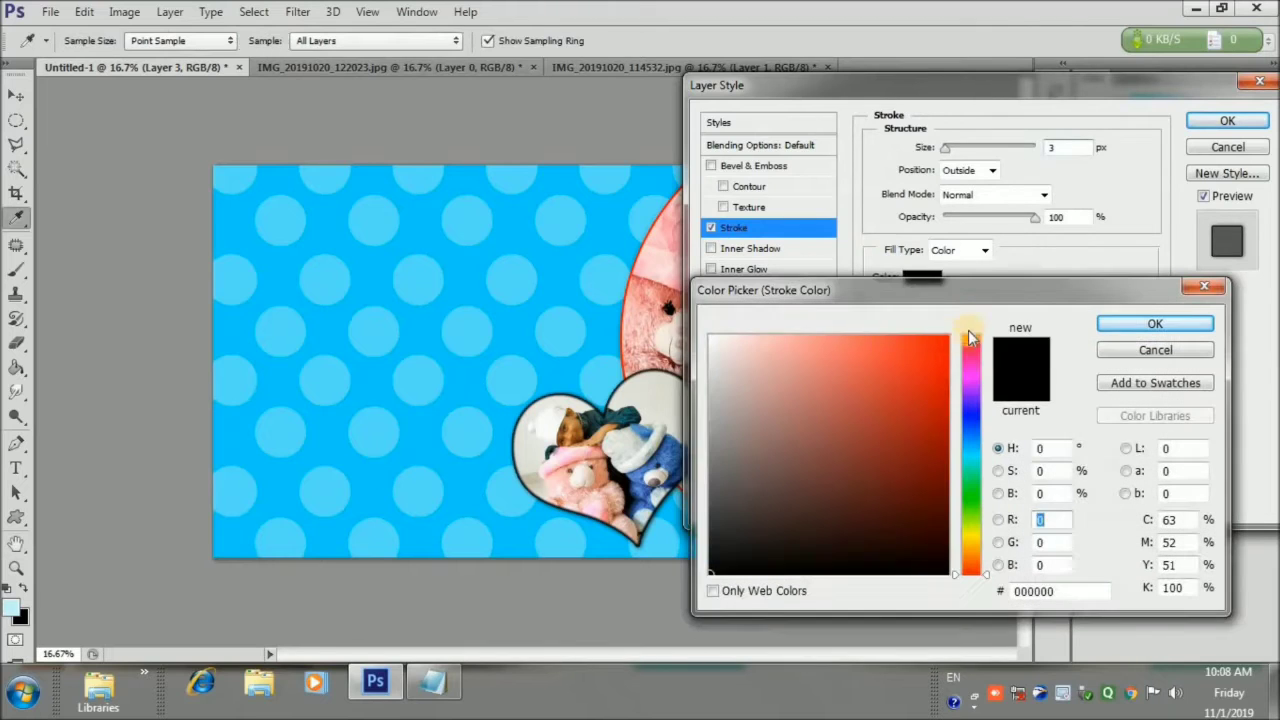
left_click(946, 341)
left_click(1127, 326)
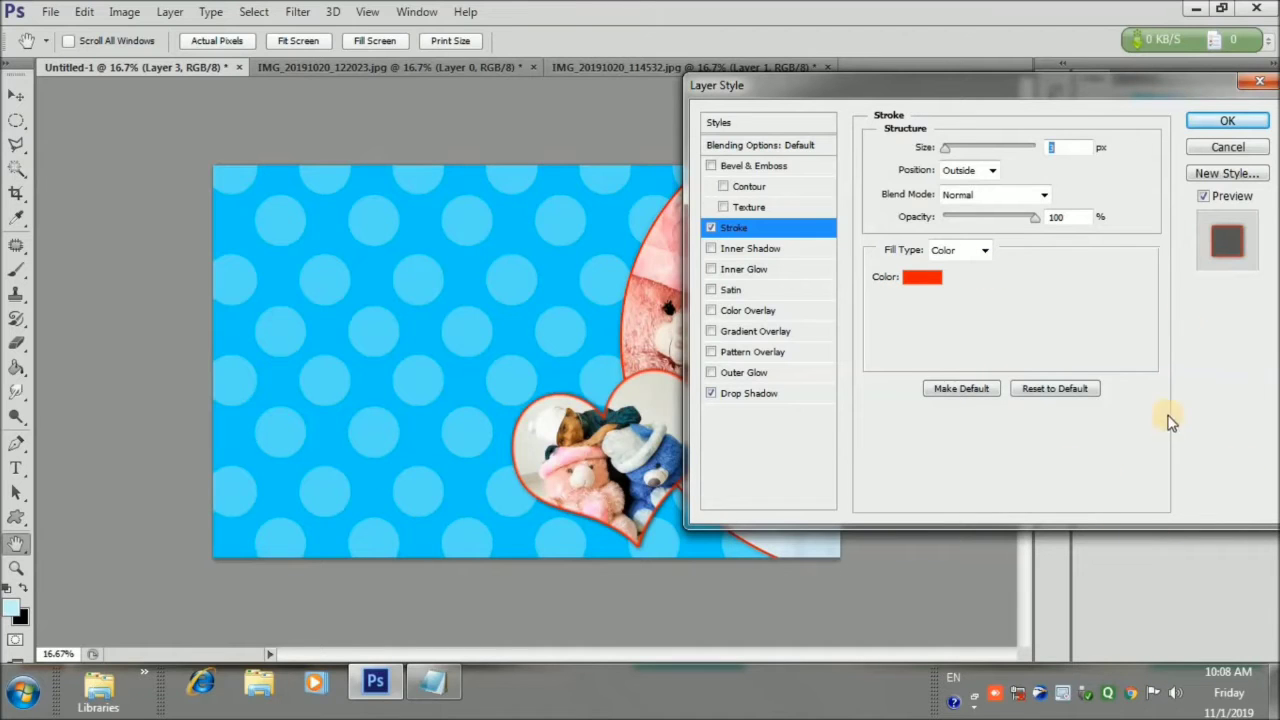
left_click(1205, 122)
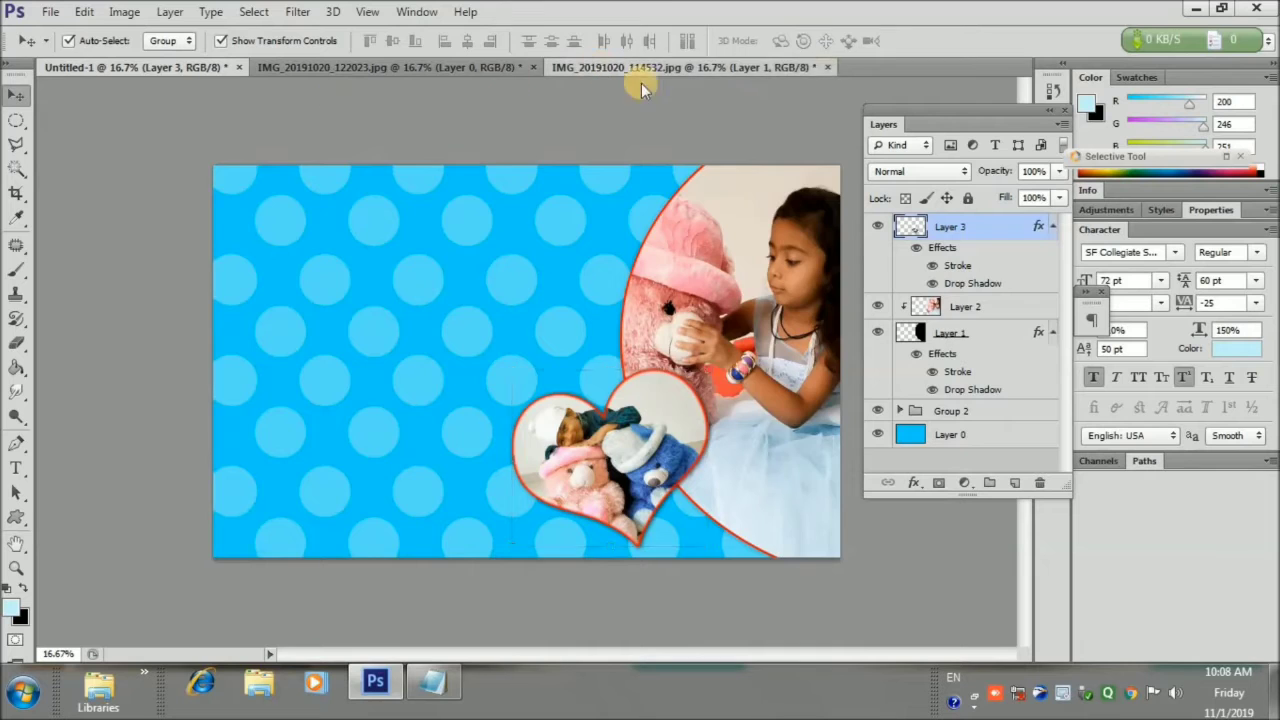
Close the teddy-bear photo and the other source photo without saving
left_click(700, 68)
left_click(819, 68)
left_click(608, 267)
left_click(533, 68)
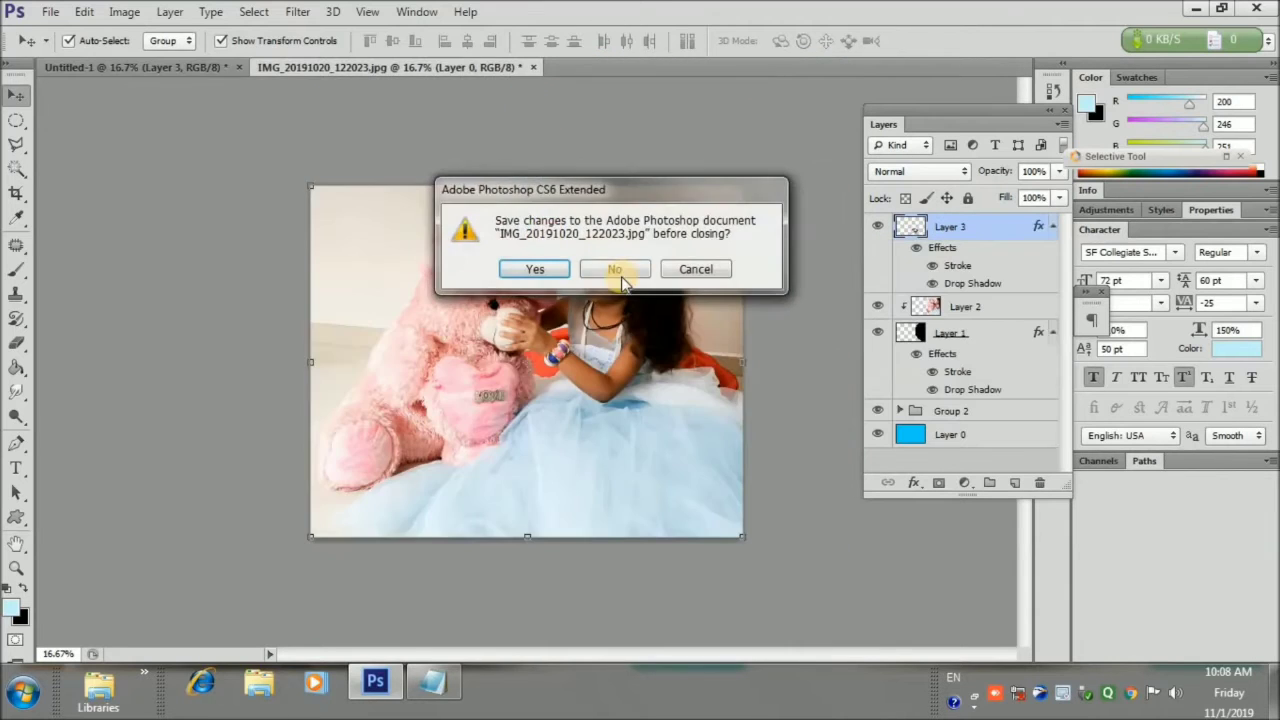
left_click(612, 267)
left_click(50, 13)
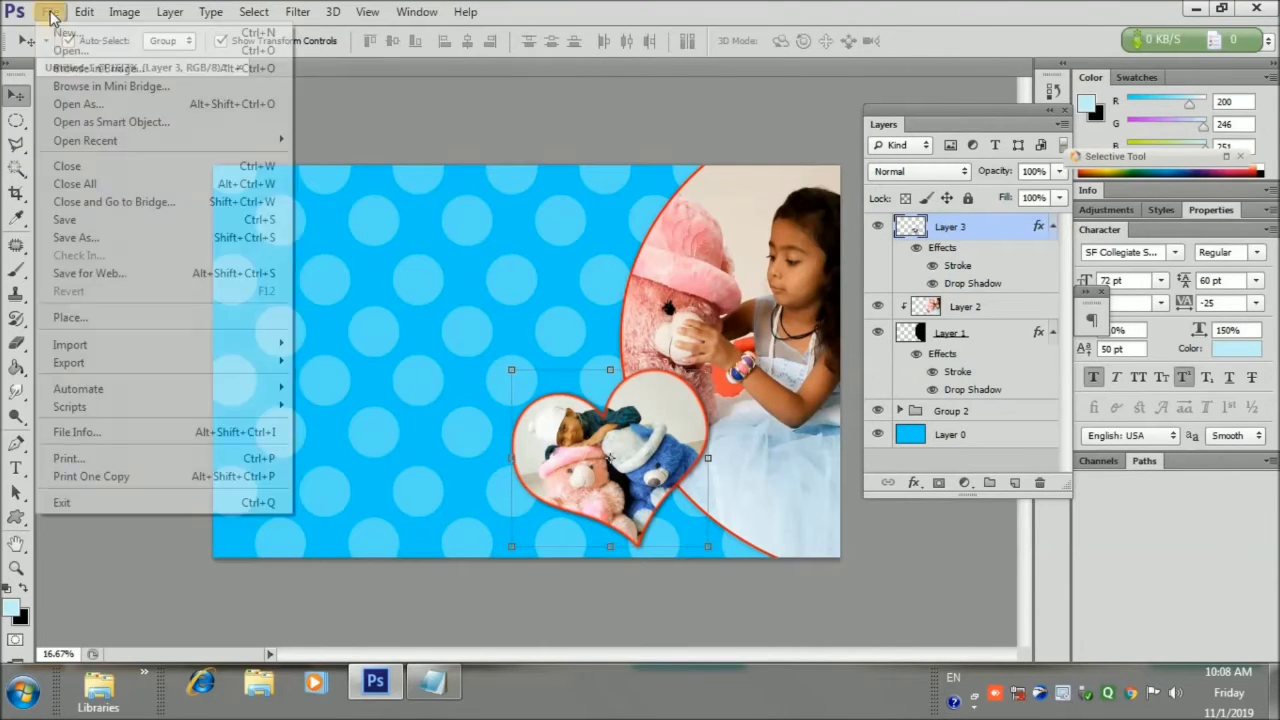
Open IMG_20191020_114233 from the Jenil Mundan Photographi folder via File > Open
left_click(78, 50)
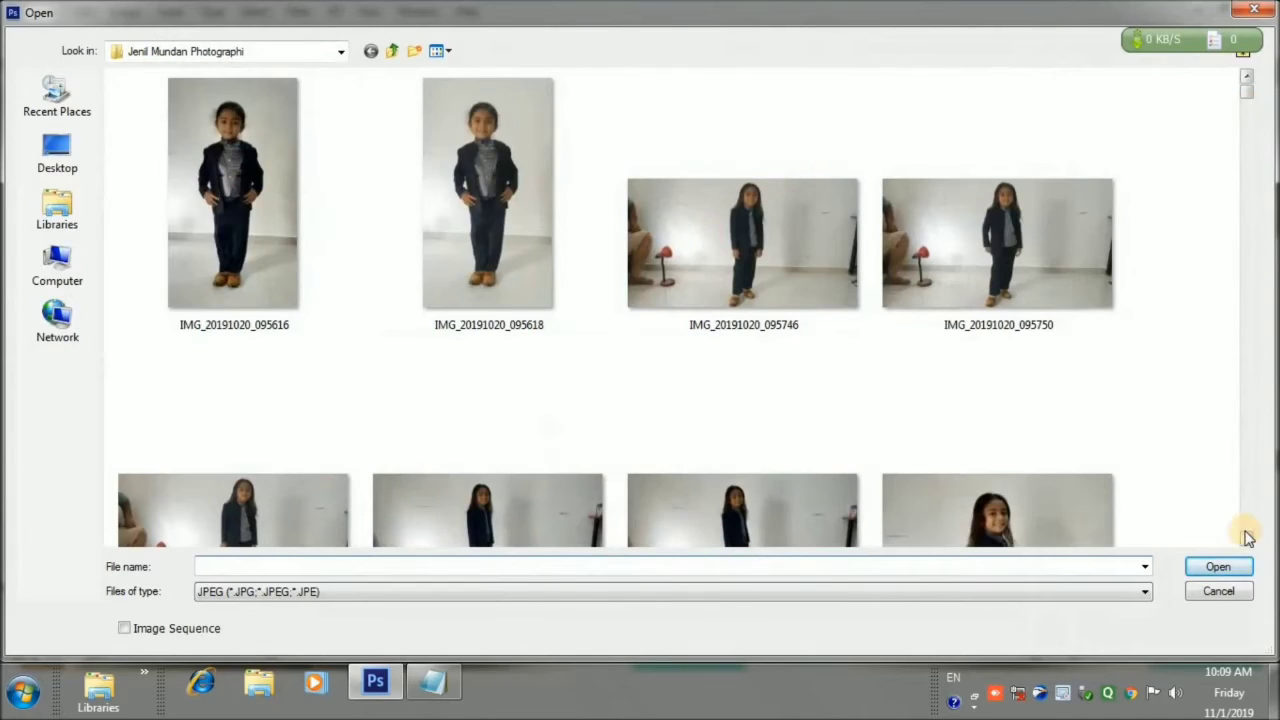
scroll(1247, 541, "down", 15)
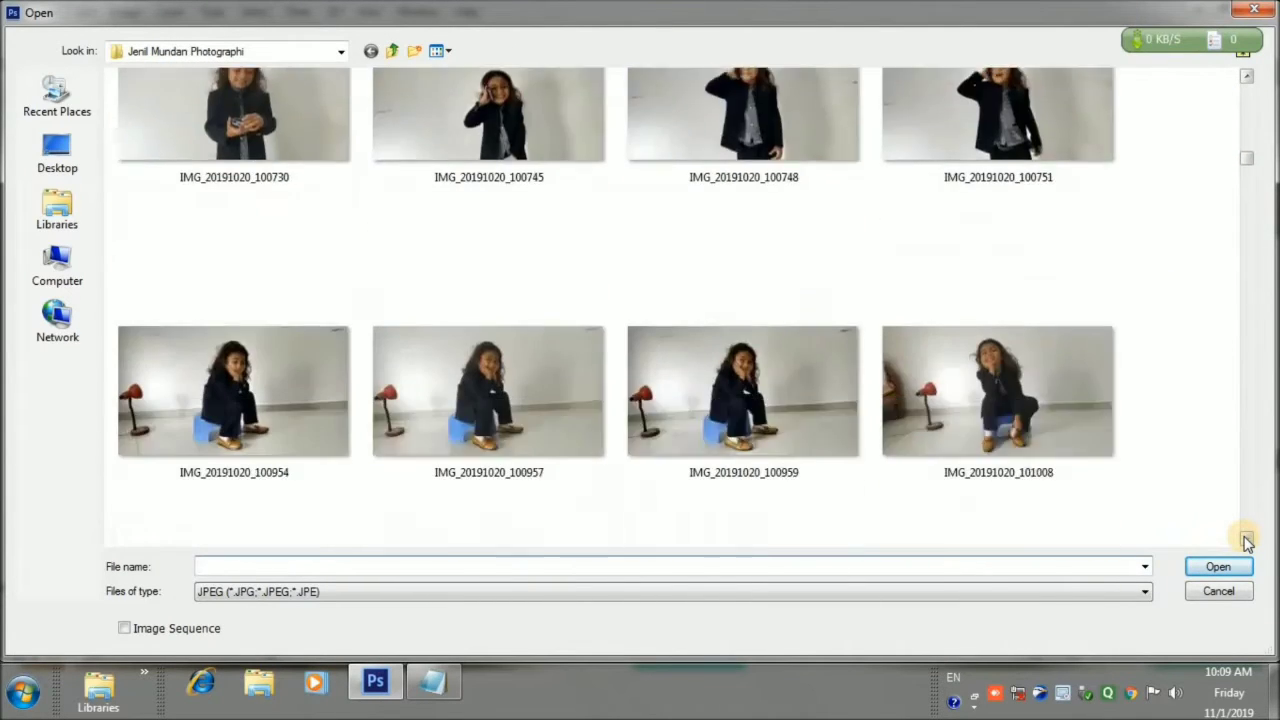
scroll(1247, 541, "down", 15)
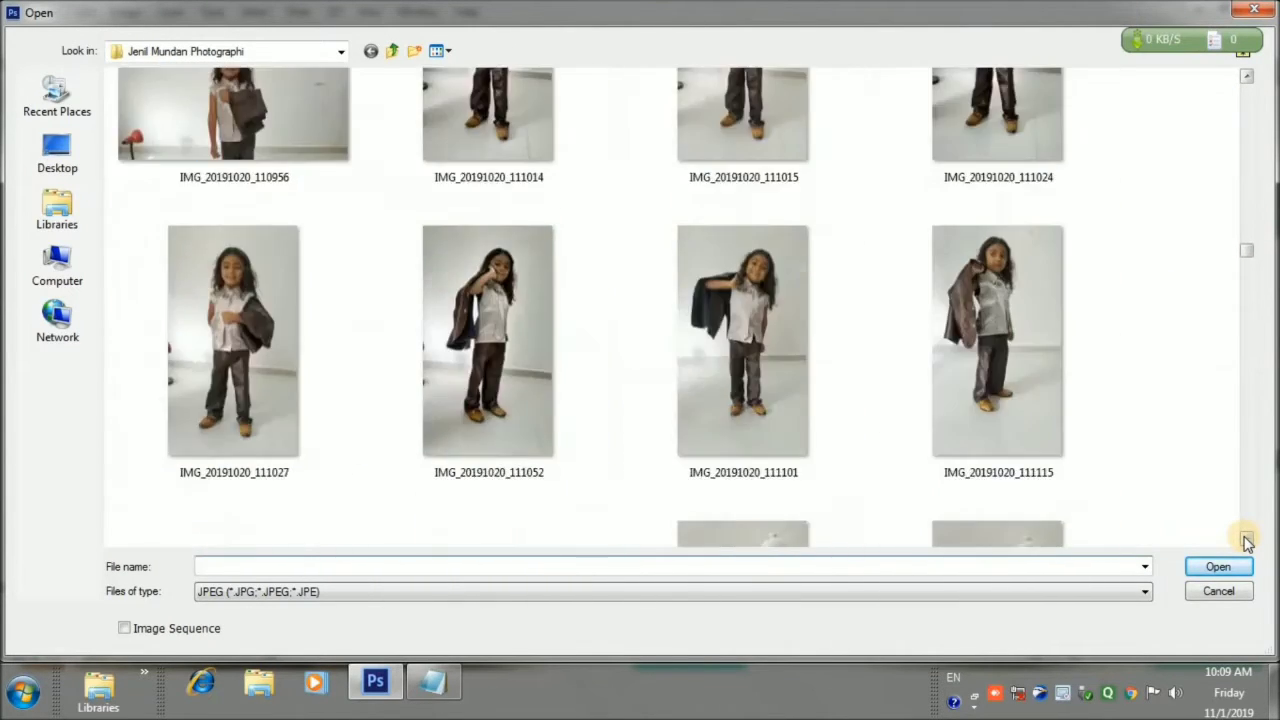
scroll(1247, 541, "down", 3)
scroll(1247, 541, "down", 12)
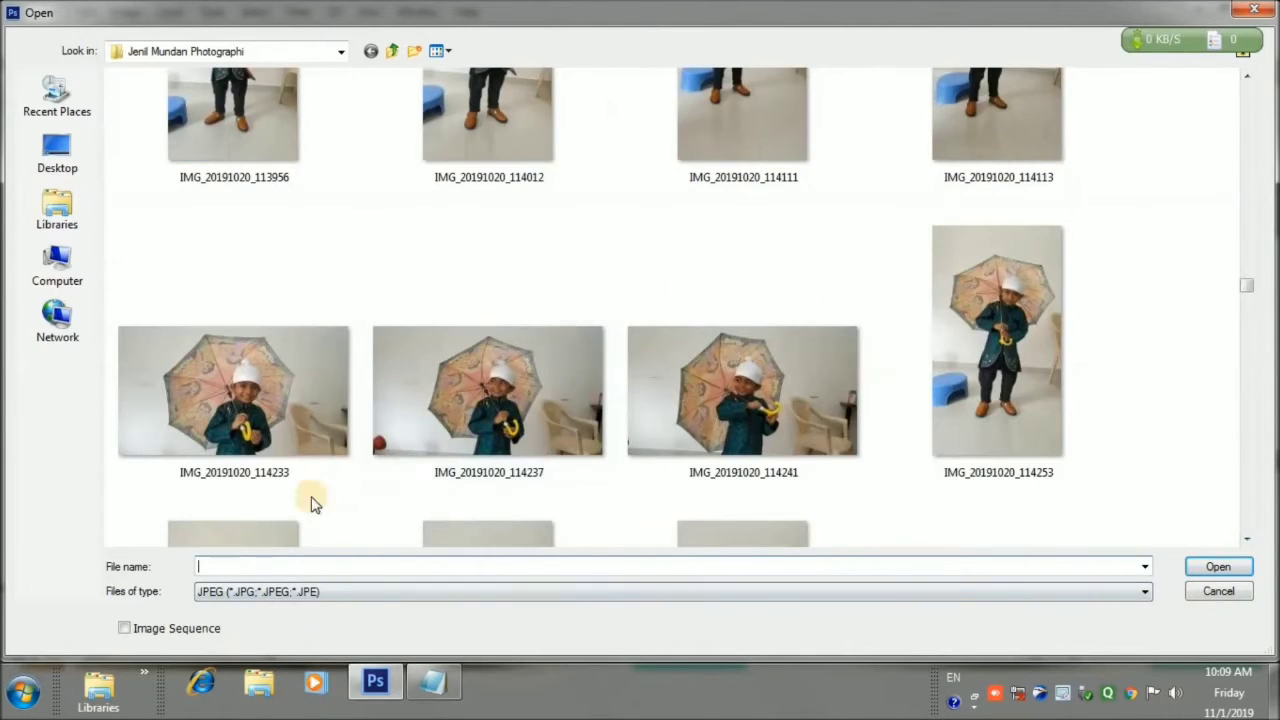
double_click(286, 409)
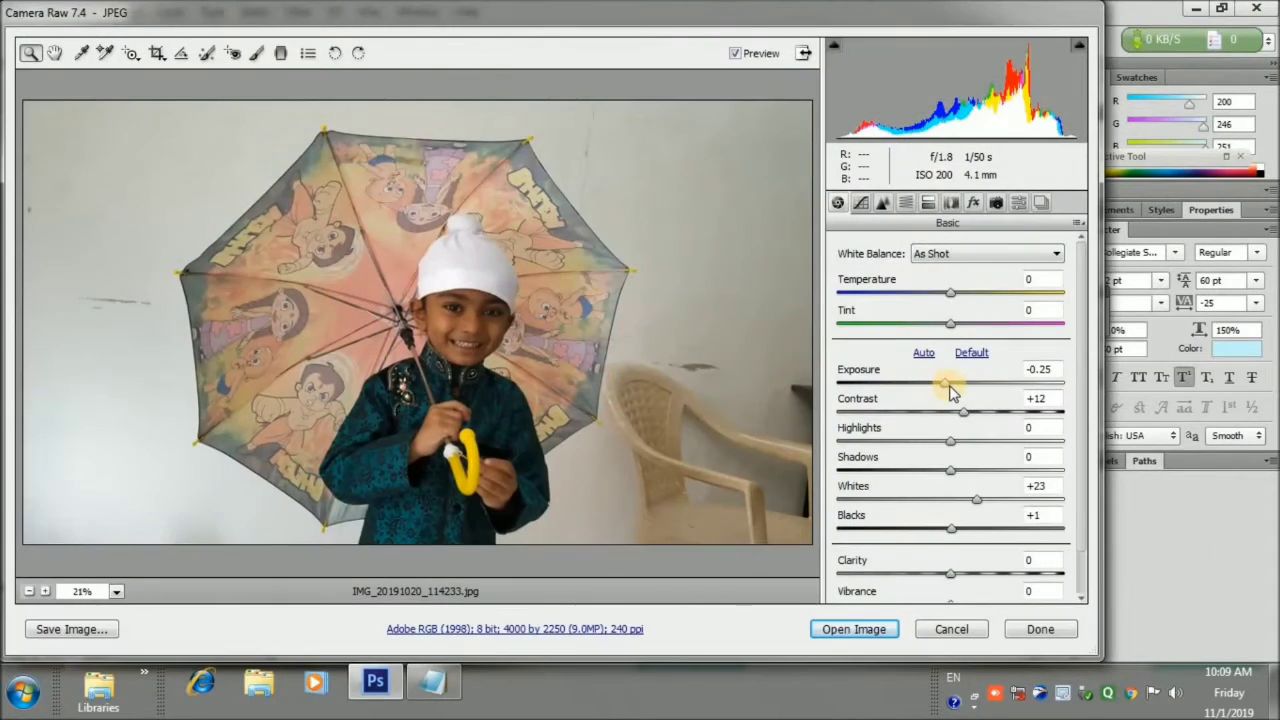
In Camera Raw, reset Exposure and Vibrance, and raise Contrast, Blacks and Clarity
double_click(948, 385)
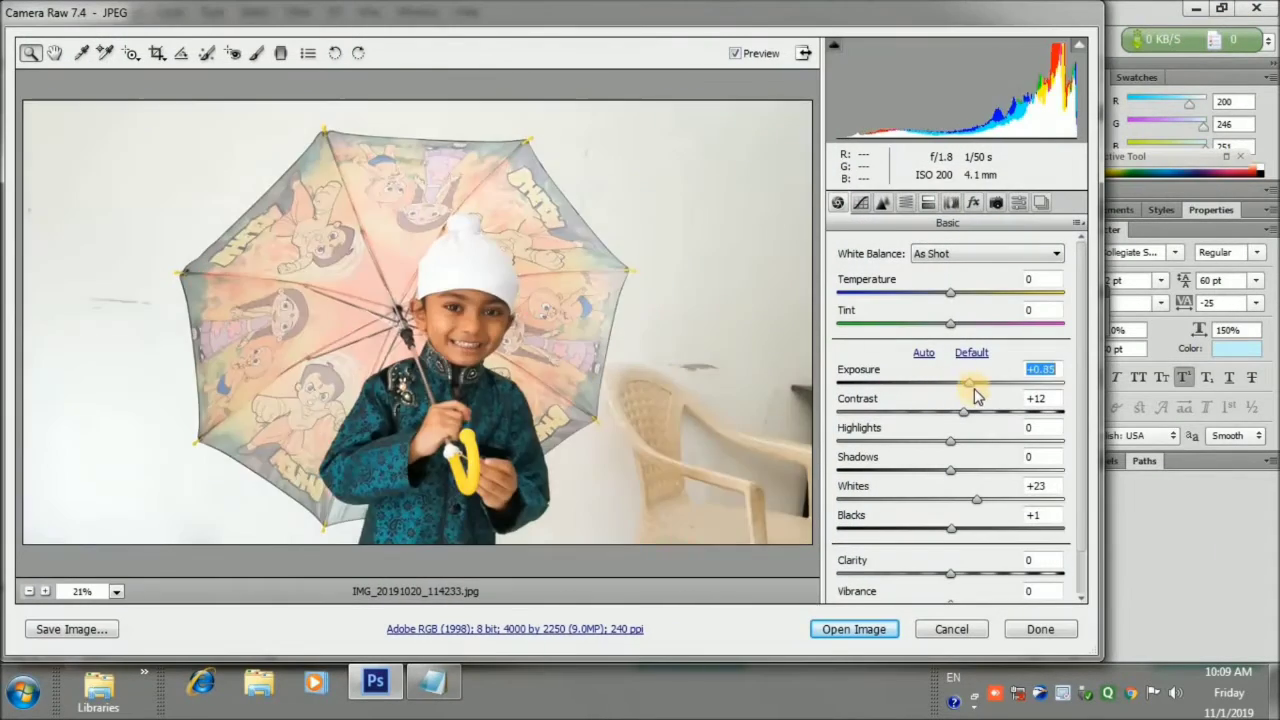
left_click_drag(964, 412, 990, 441)
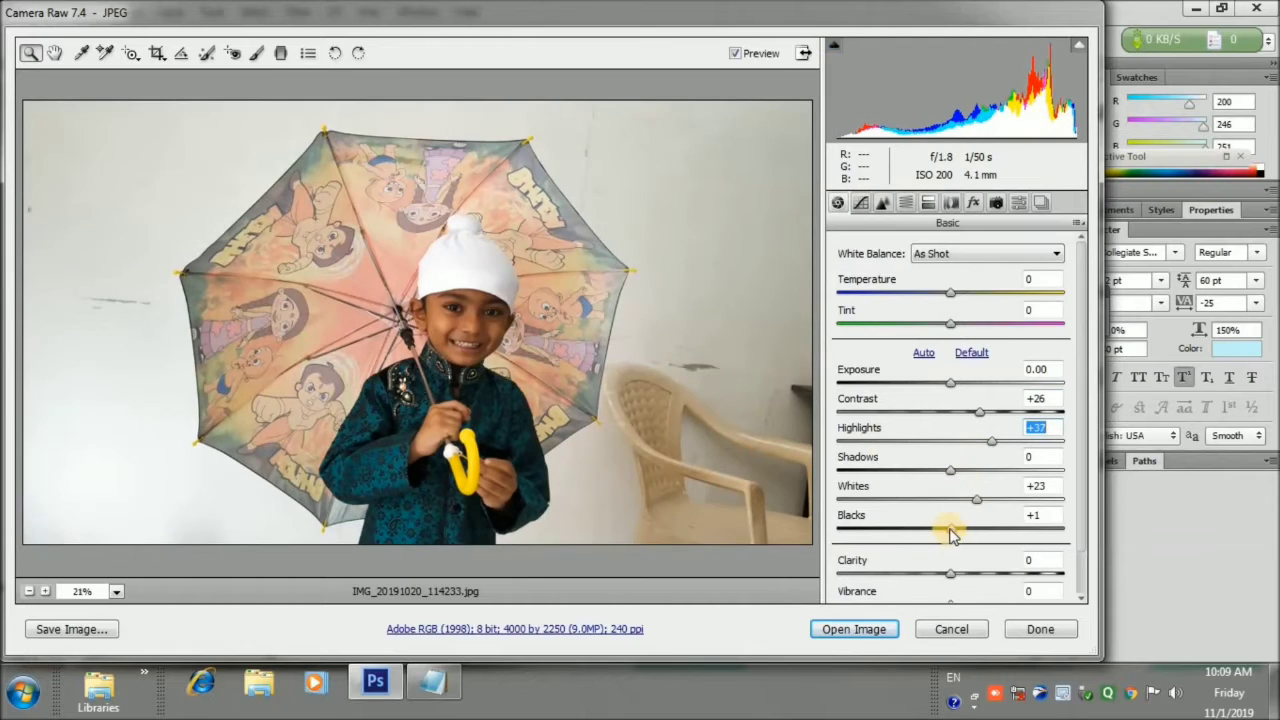
left_click_drag(950, 530, 979, 530)
left_click_drag(950, 573, 973, 573)
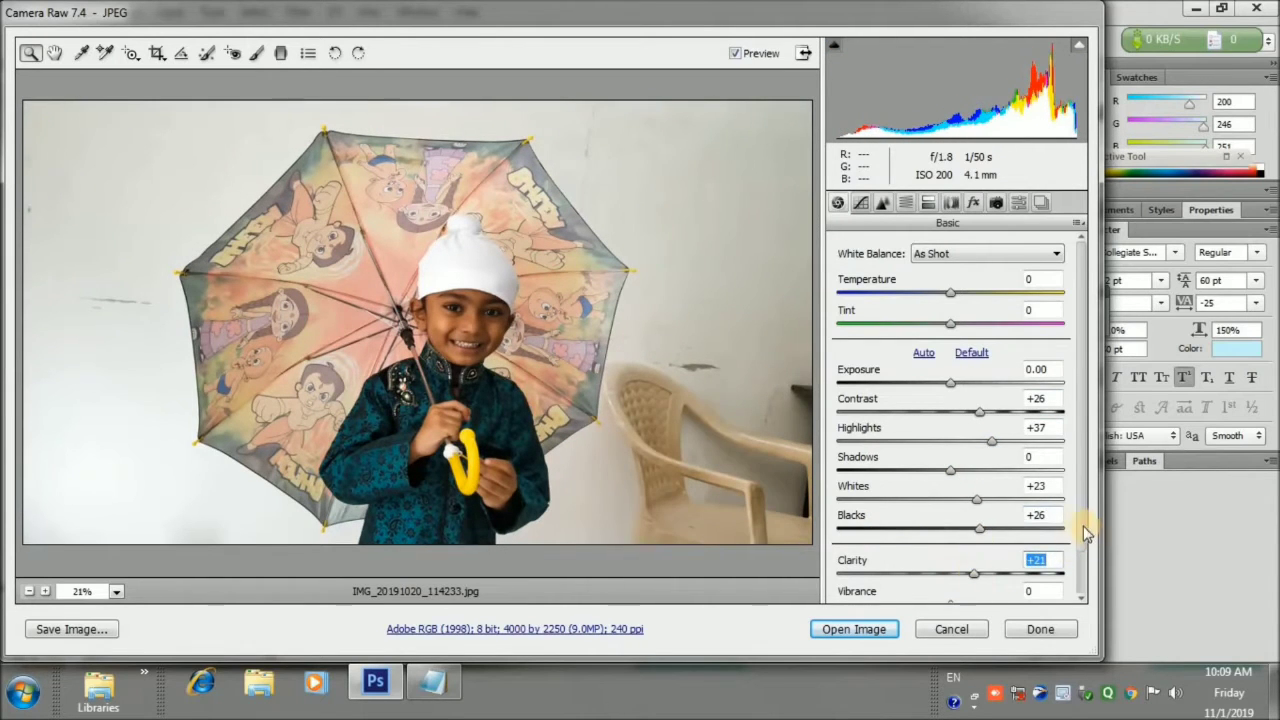
left_click_drag(1083, 530, 1083, 580)
left_click_drag(951, 587, 925, 535)
double_click(998, 556)
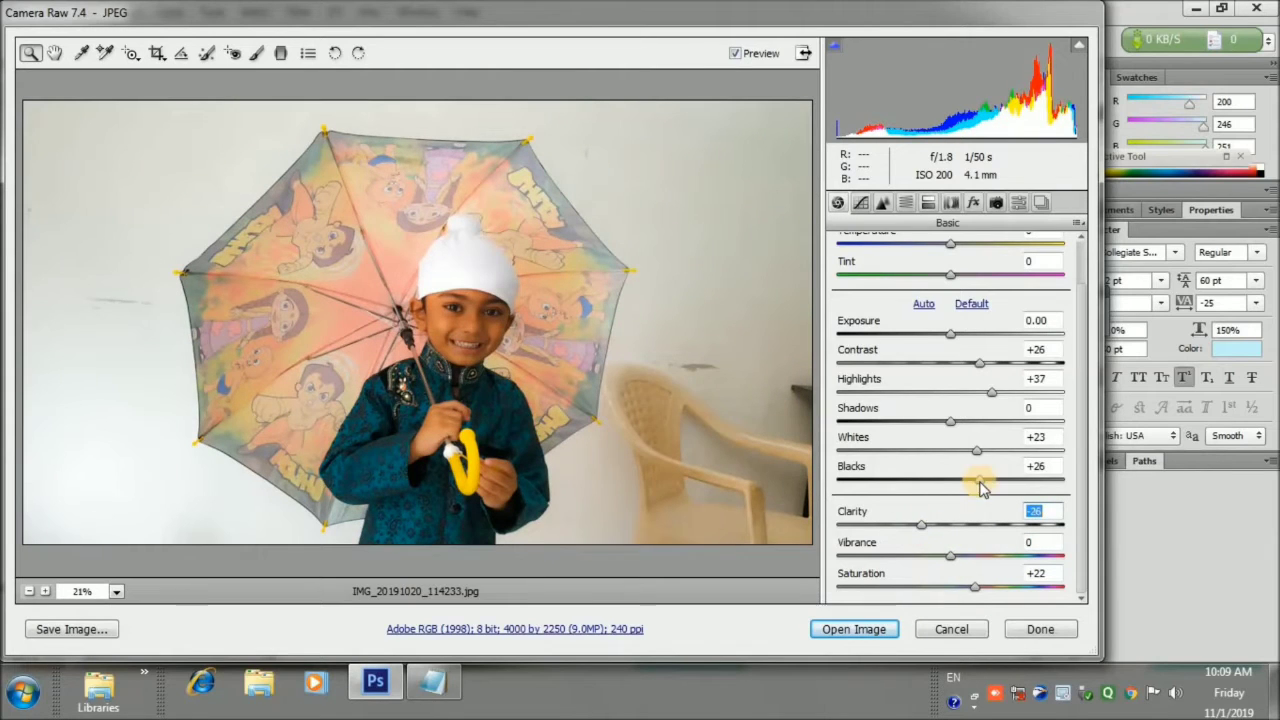
Push Blacks to +57, Clarity to +33, Exposure to +0.35 and fine-tune Highlights
left_click_drag(980, 487, 1015, 485)
left_click_drag(923, 523, 989, 528)
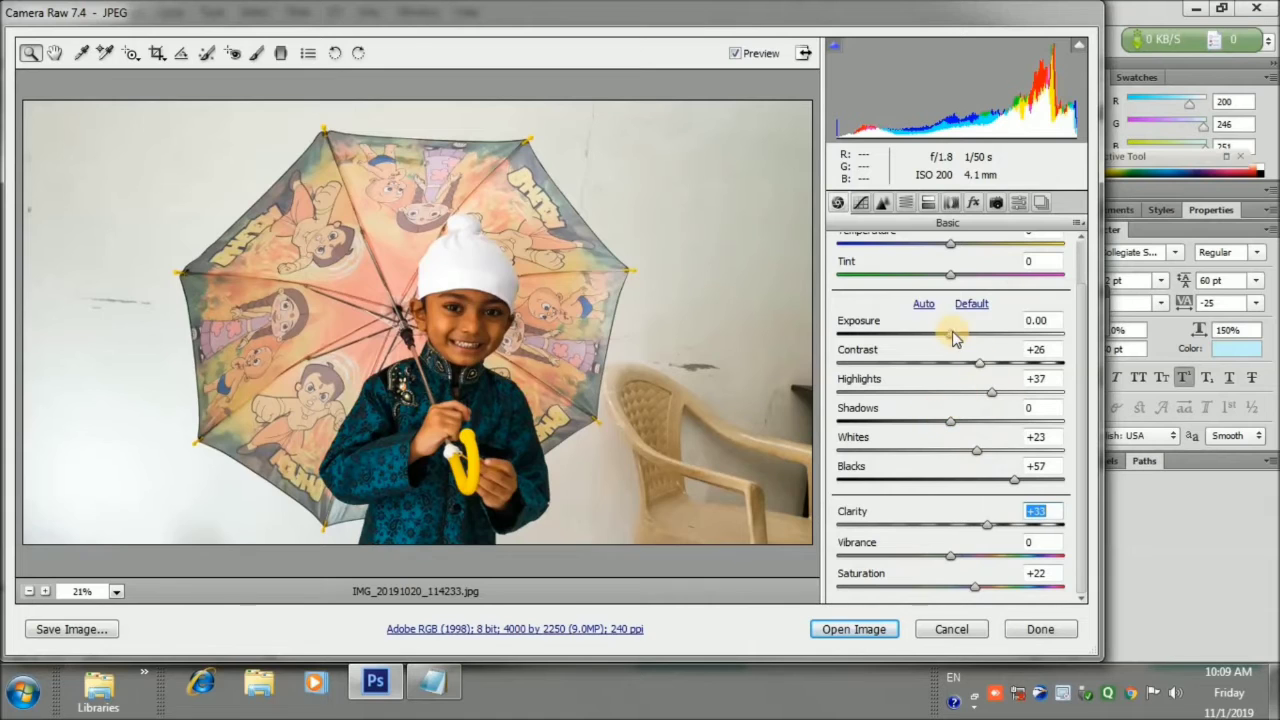
left_click_drag(953, 338, 924, 368)
left_click_drag(989, 393, 957, 410)
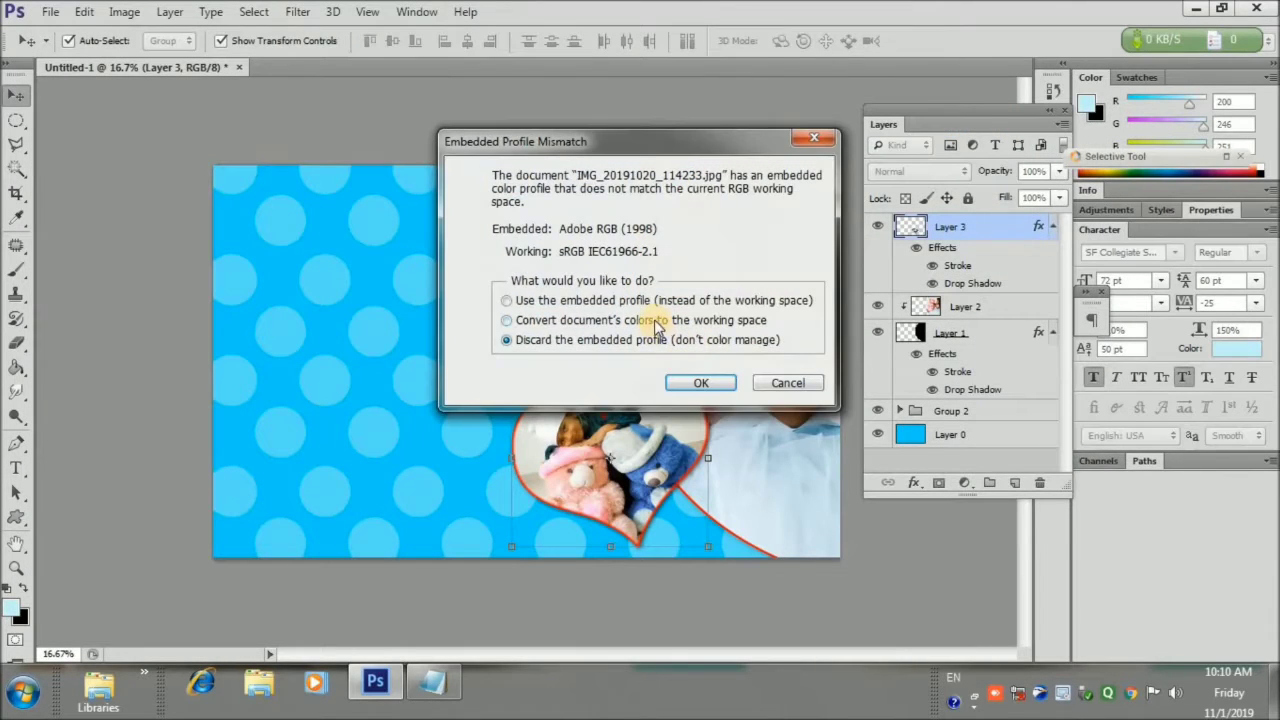
Accept the Embedded Profile Mismatch dialog to open the photo, then pick the Rectangular Marquee Tool
left_click(703, 388)
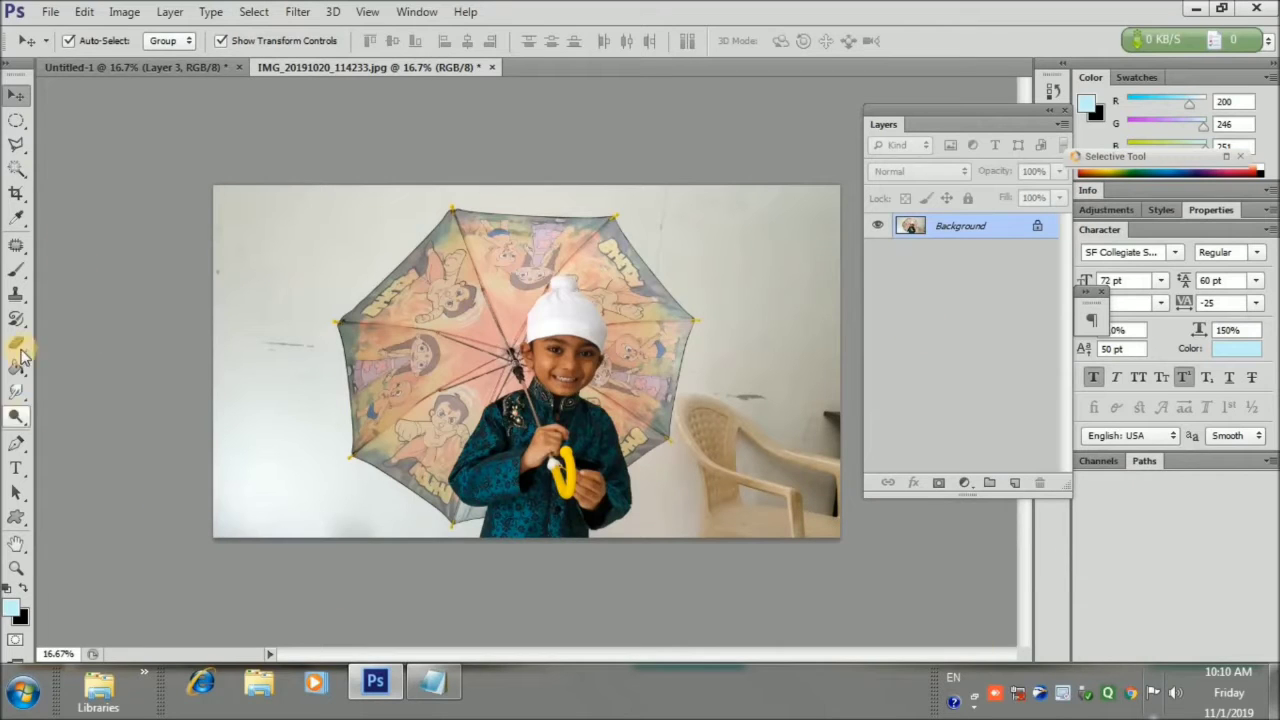
left_click_drag(16, 119, 68, 122)
left_click(80, 120)
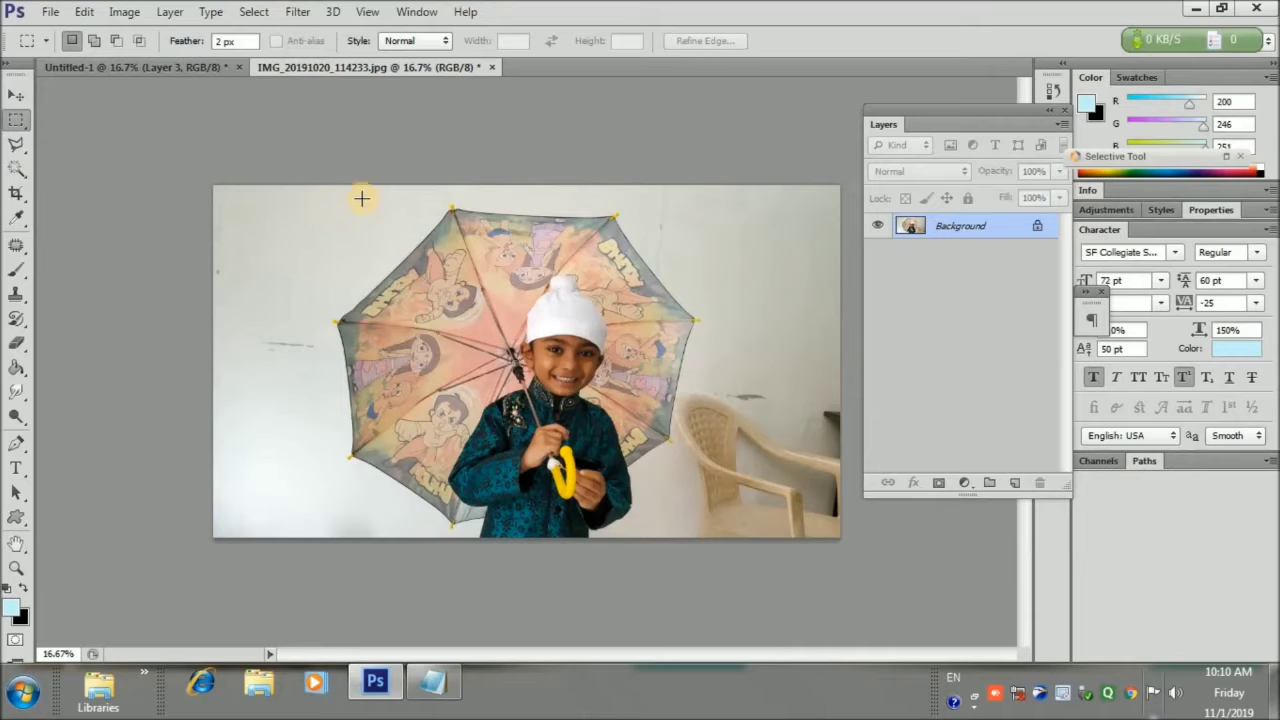
Draw a rectangle around the boy and umbrella and set Feather to 10 px
left_click_drag(340, 212, 669, 507)
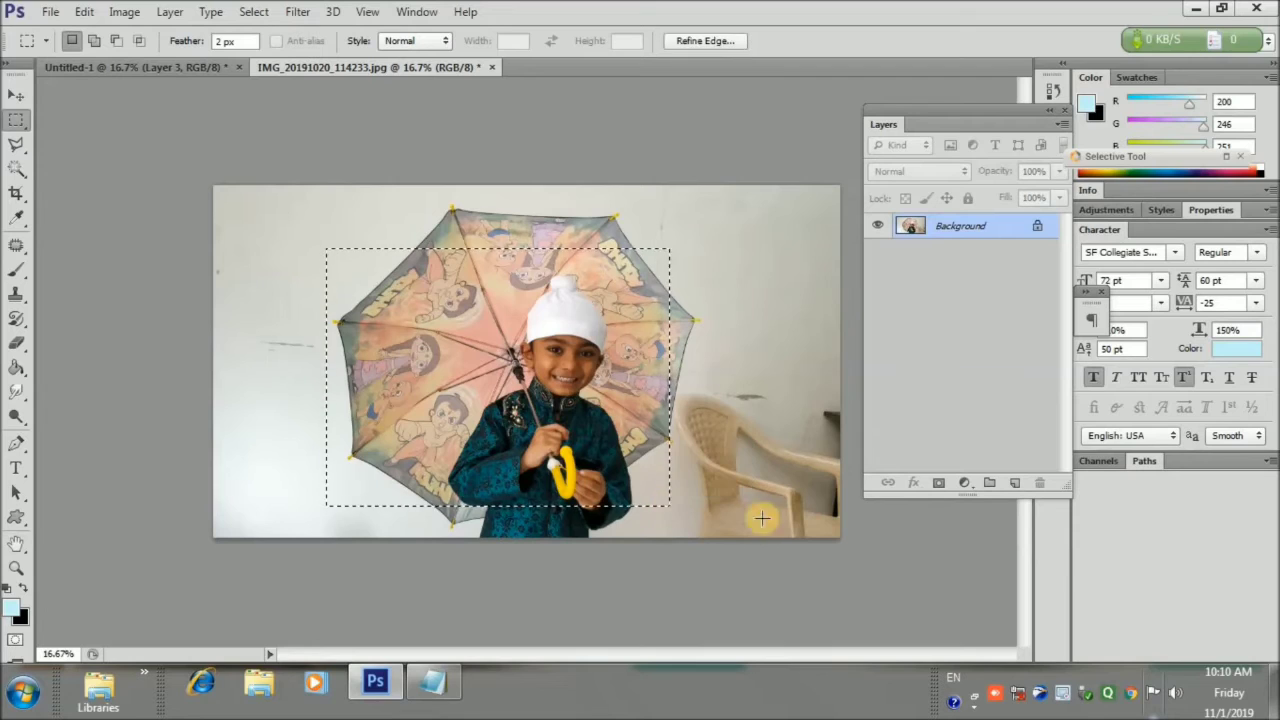
left_click(1016, 484)
left_click(183, 42)
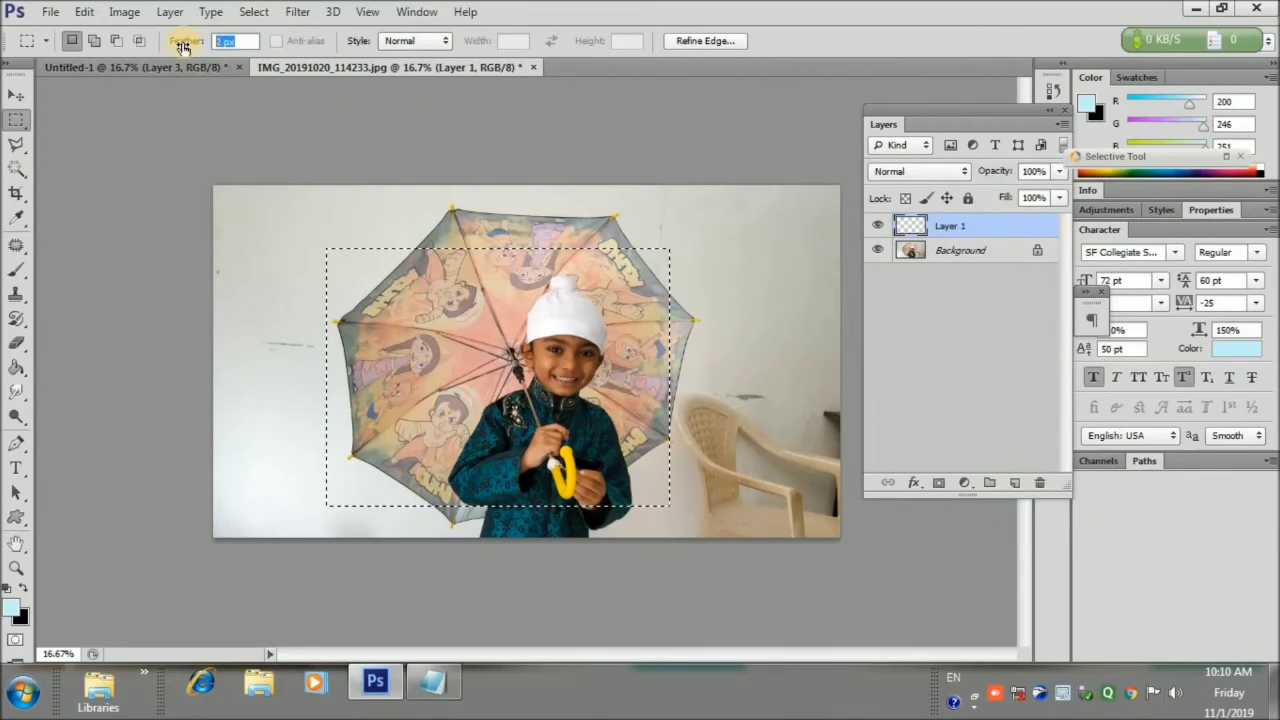
type("10")
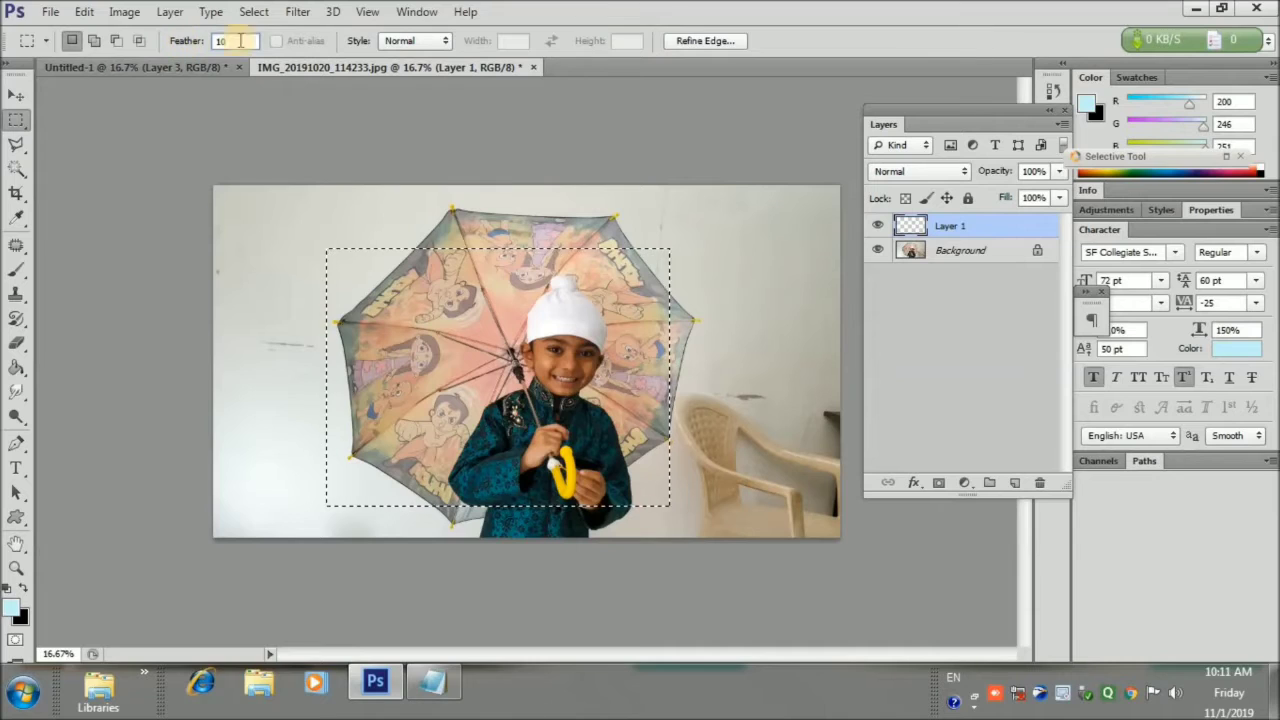
left_click(422, 44)
left_click(422, 47)
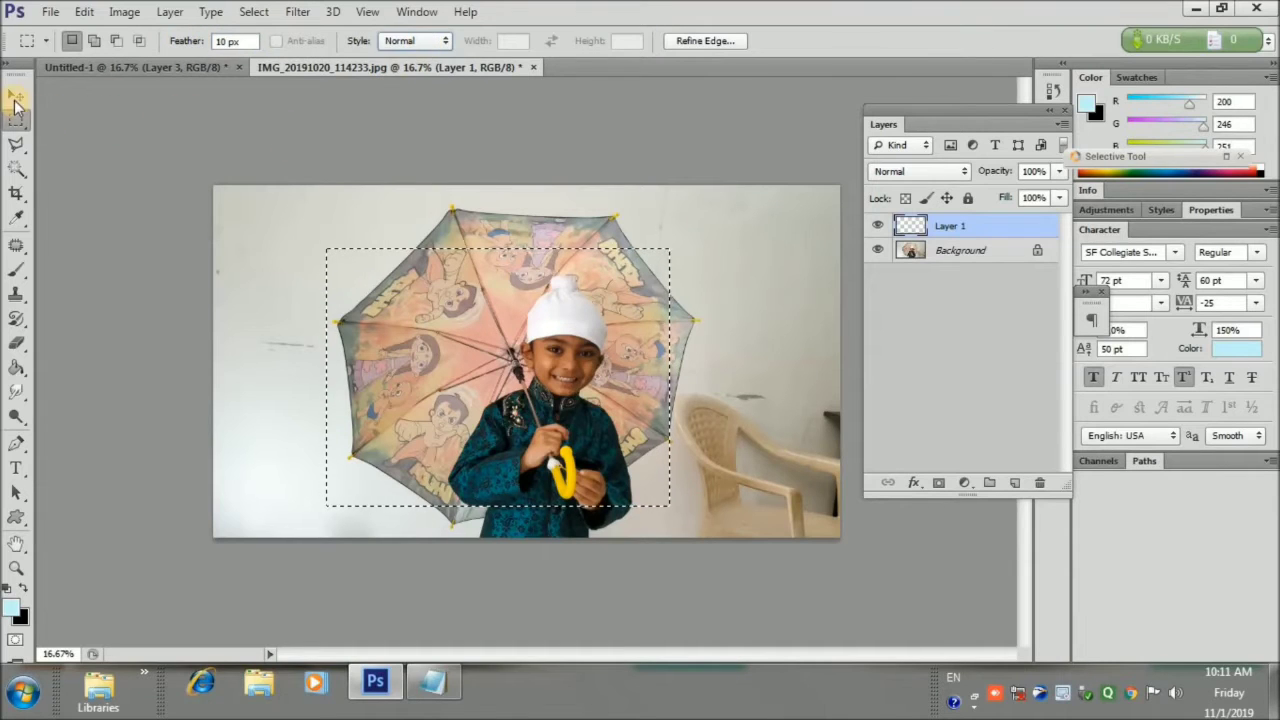
Retry Layer via Copy, dismissing empty-selection errors and undoing the stray empty layers
left_click(16, 94)
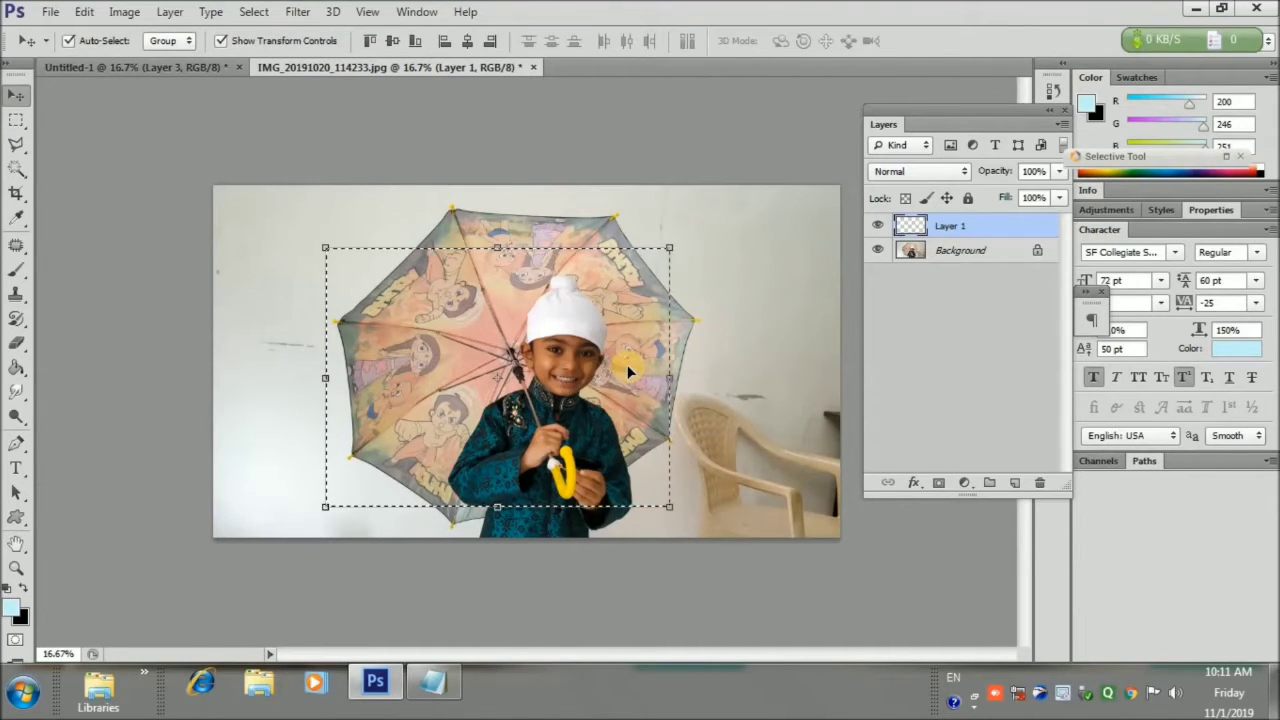
key("ctrl+j")
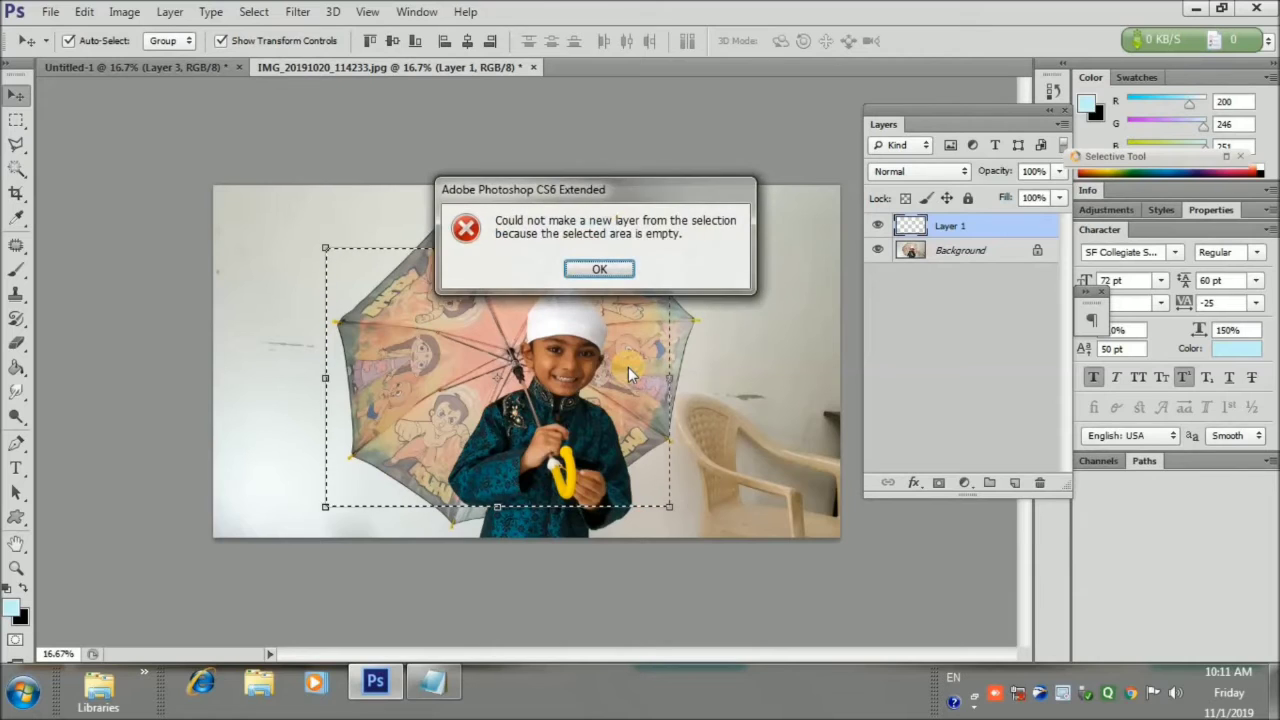
left_click(582, 268)
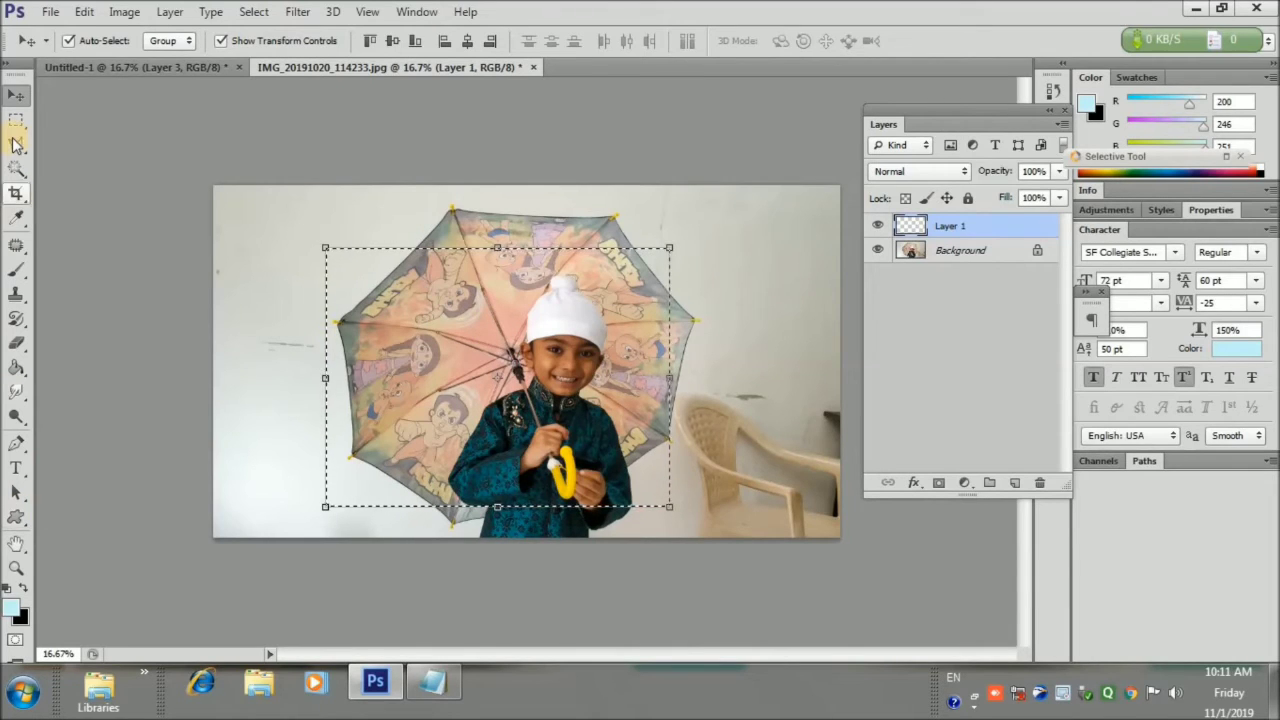
key("ctrl+alt+z")
key("ctrl+alt+z")
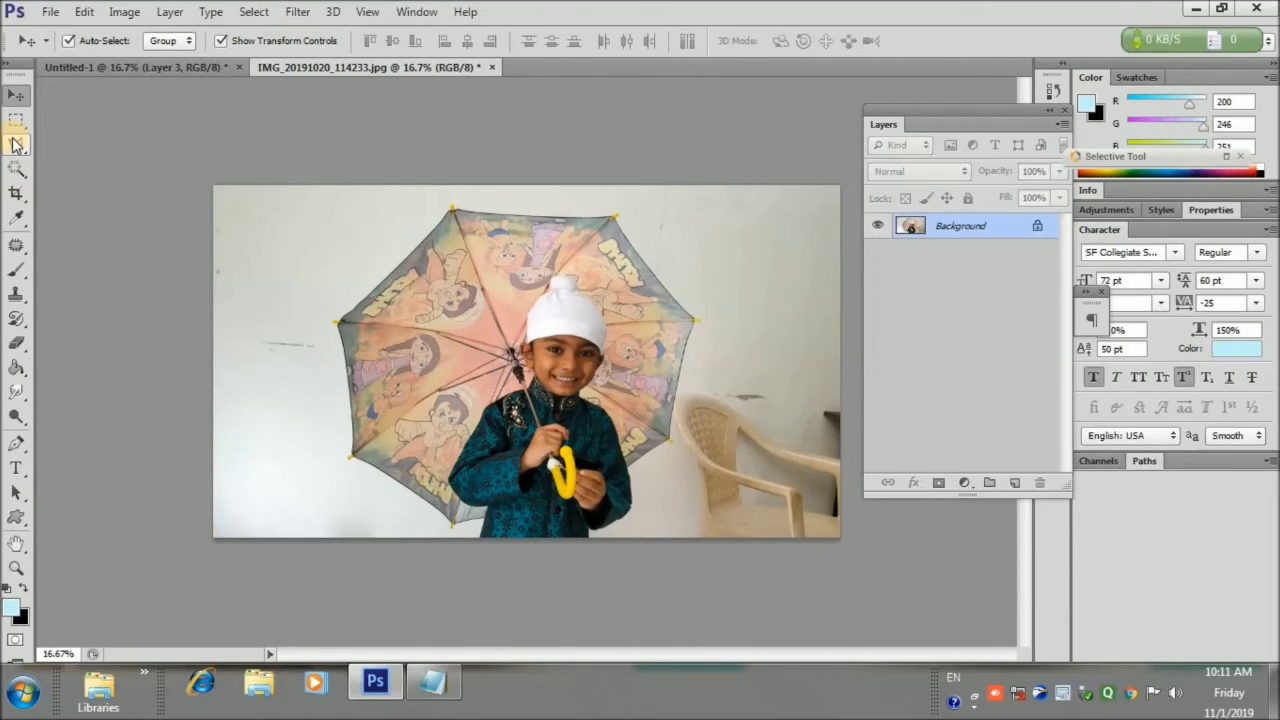
left_click(16, 120)
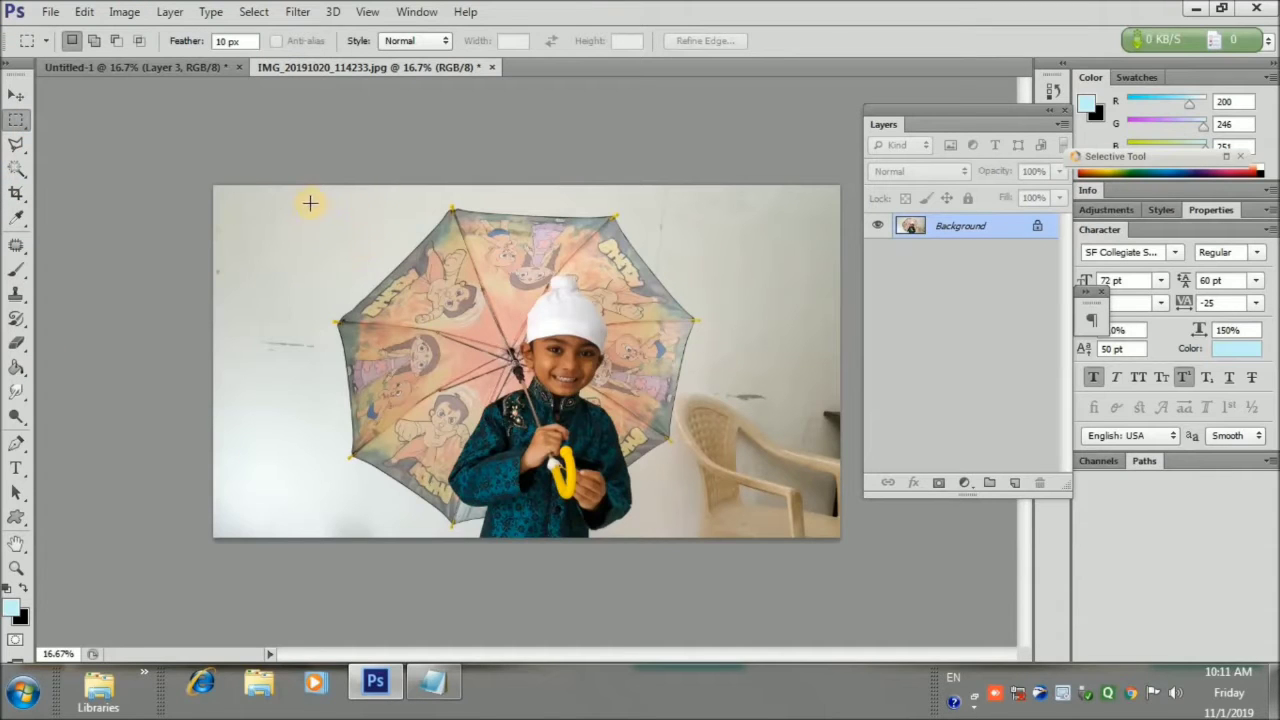
left_click_drag(309, 198, 652, 538)
left_click(1014, 482)
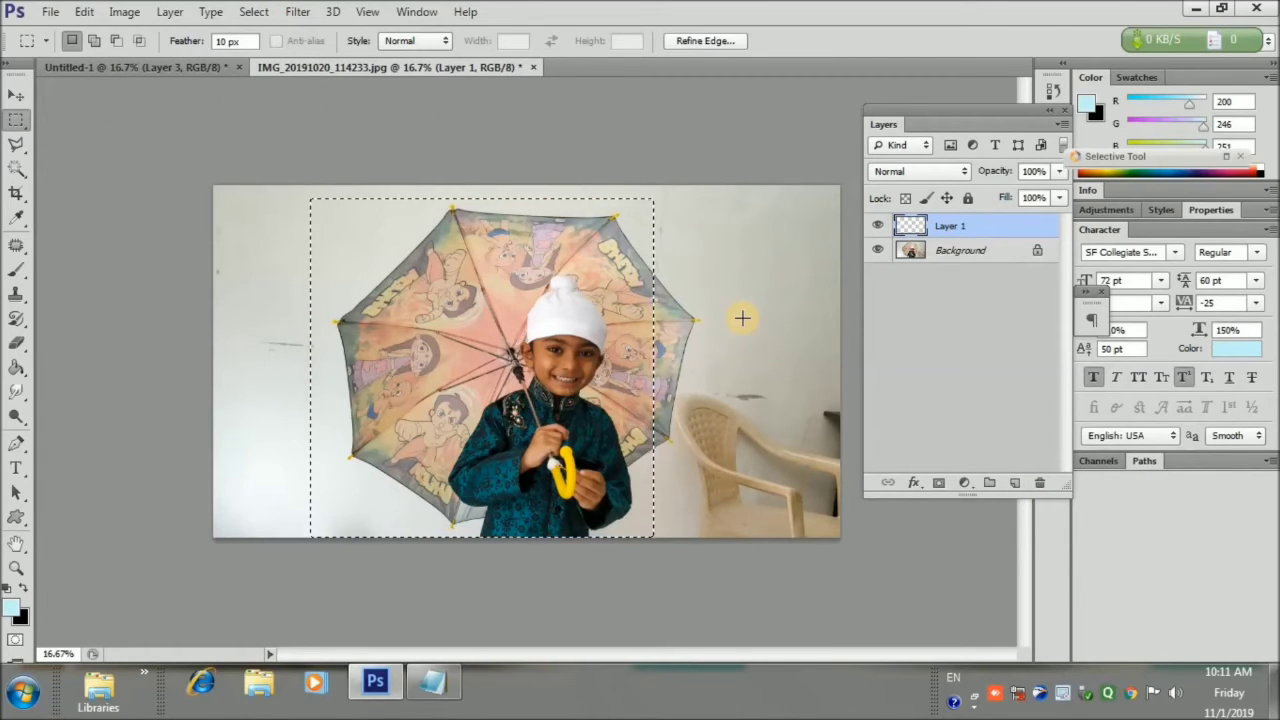
key("ctrl+j")
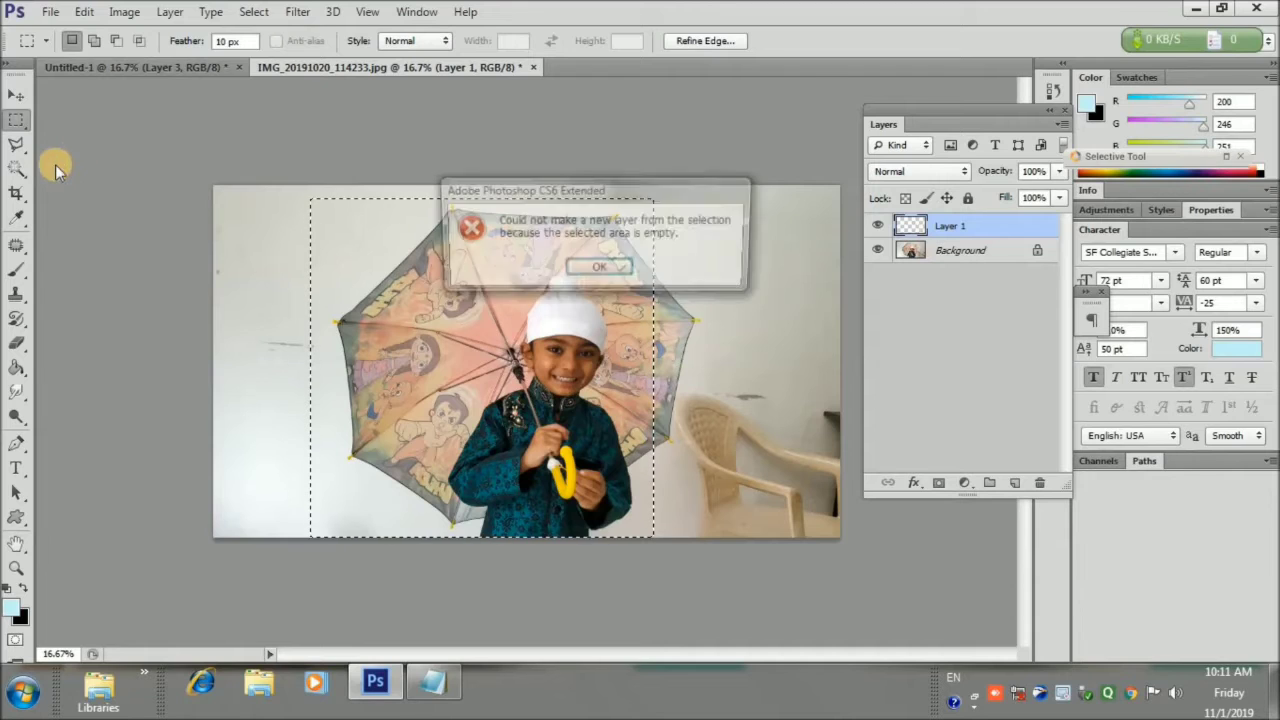
left_click(599, 269)
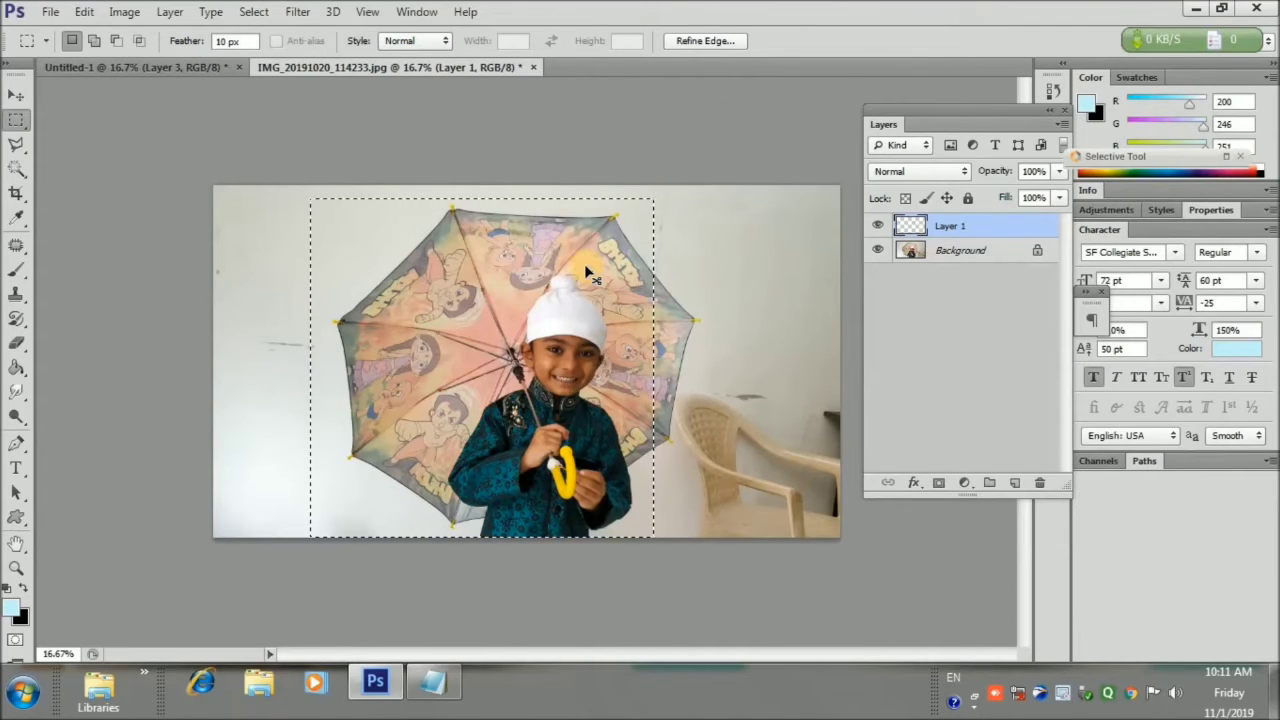
key("ctrl+z")
Reselect the boy and umbrella, copy it to a new layer, and drag it onto the card
left_click(250, 189)
left_click_drag(331, 193, 665, 548)
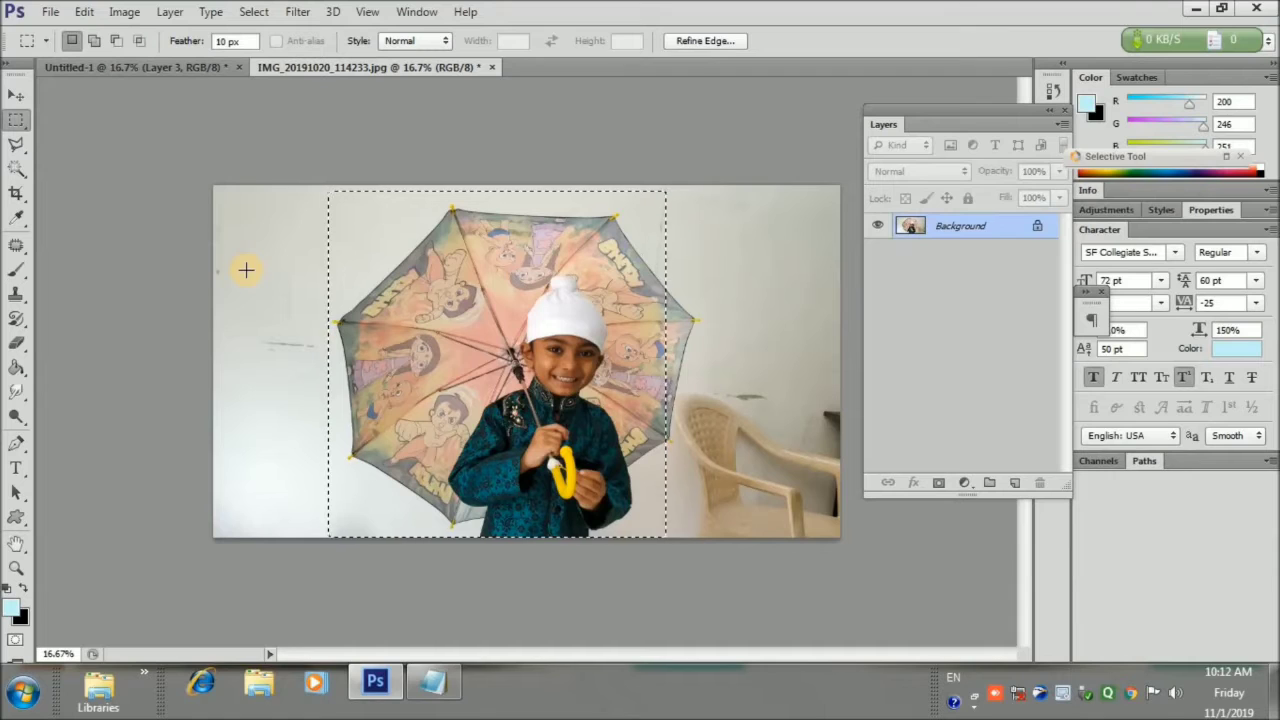
key("ctrl+j")
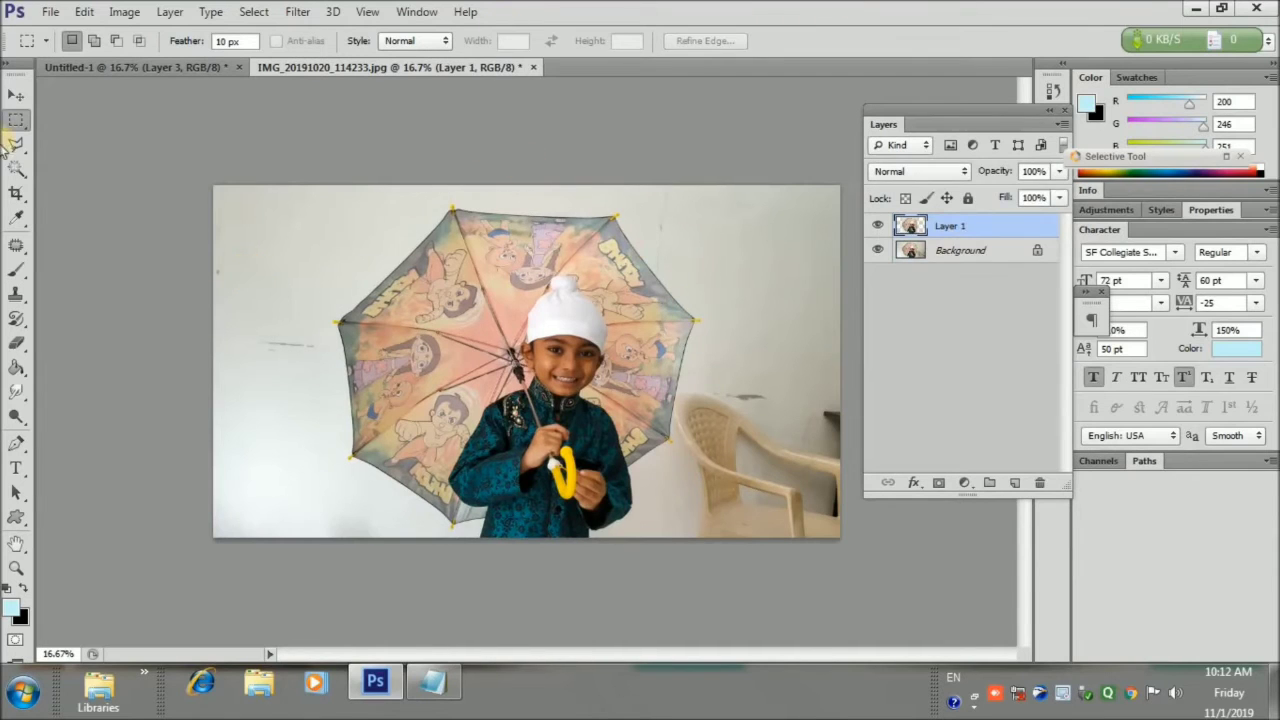
left_click(17, 95)
left_click_drag(573, 391, 134, 237)
Scale the umbrella photo to about 66%, place it left of the heart, and add a drop shadow
left_click_drag(112, 200, 386, 338)
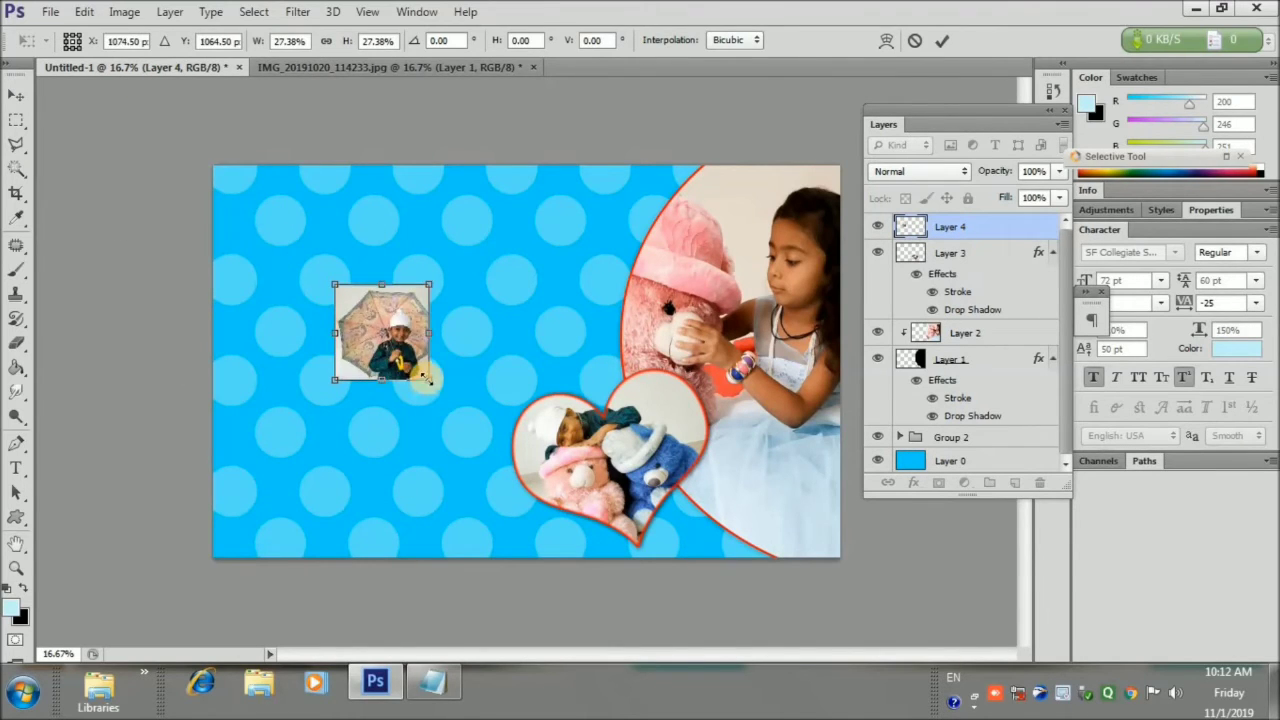
left_click_drag(424, 378, 443, 467)
left_click_drag(333, 381, 331, 318)
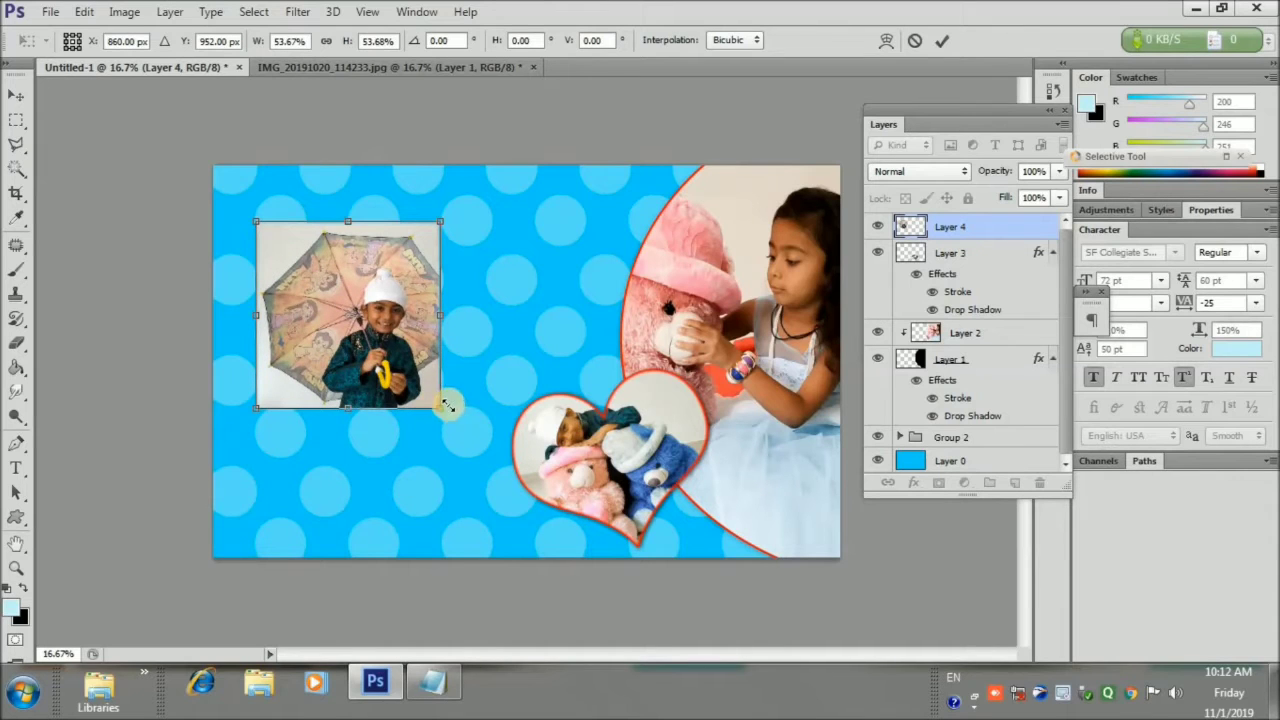
left_click_drag(446, 405, 477, 459)
left_click_drag(391, 382, 373, 388)
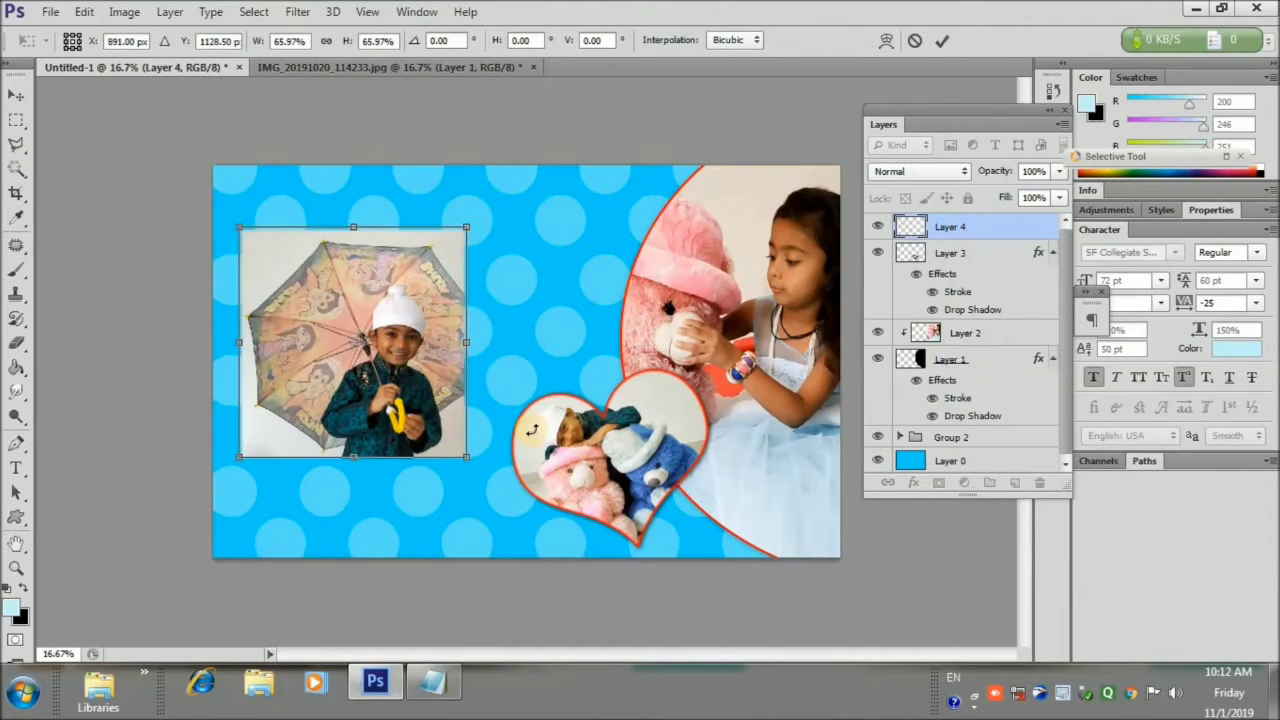
left_click(939, 45)
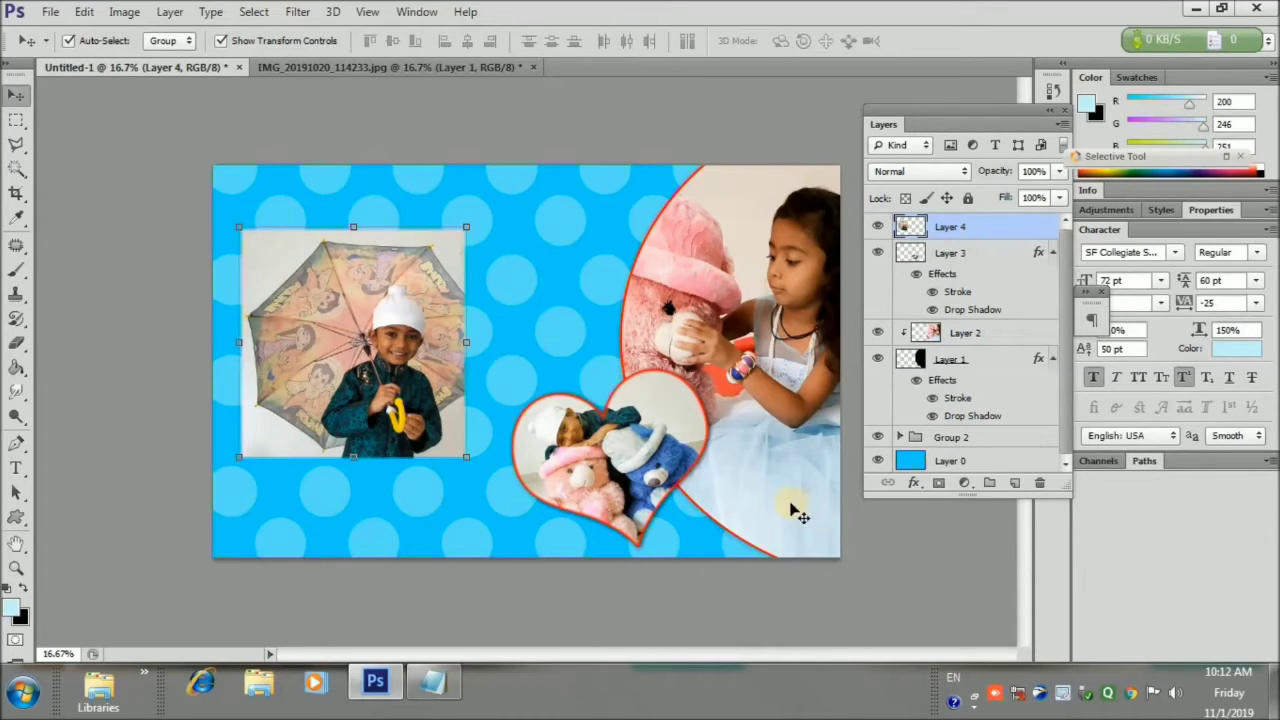
left_click(913, 482)
left_click(935, 476)
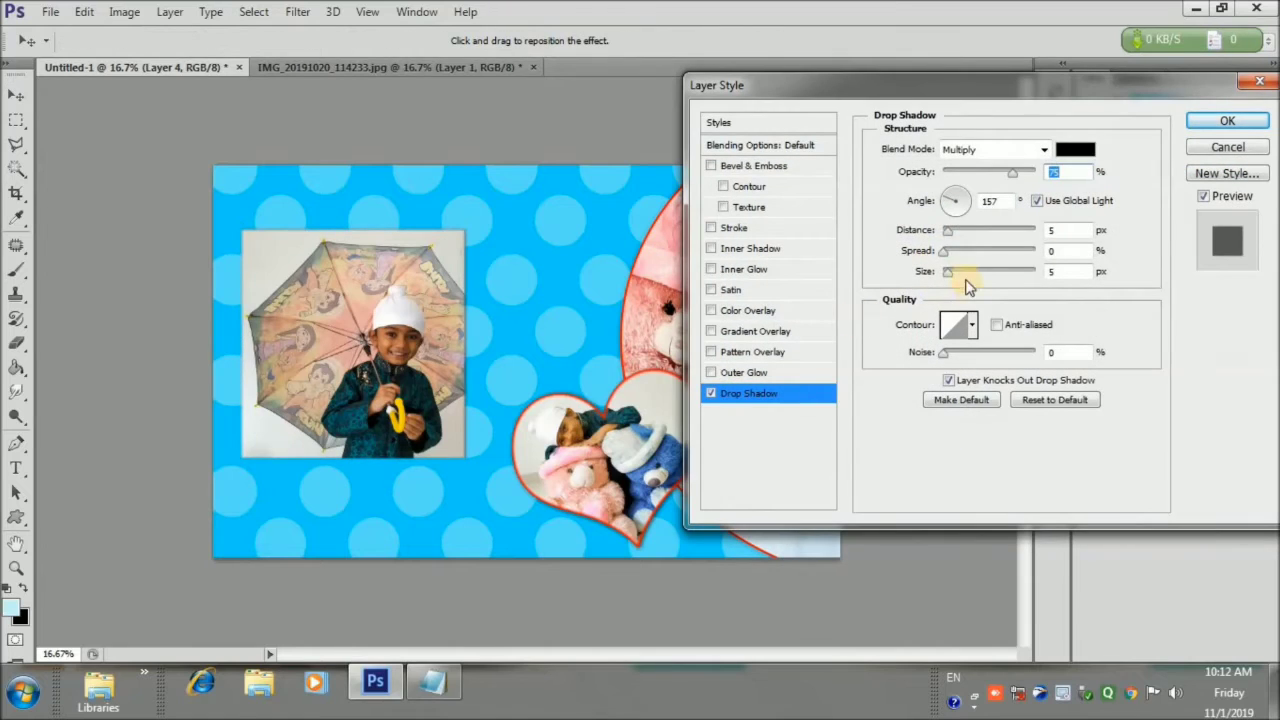
Set the shadow size to 18 and spread 0, and add a red inside stroke
left_click(949, 250)
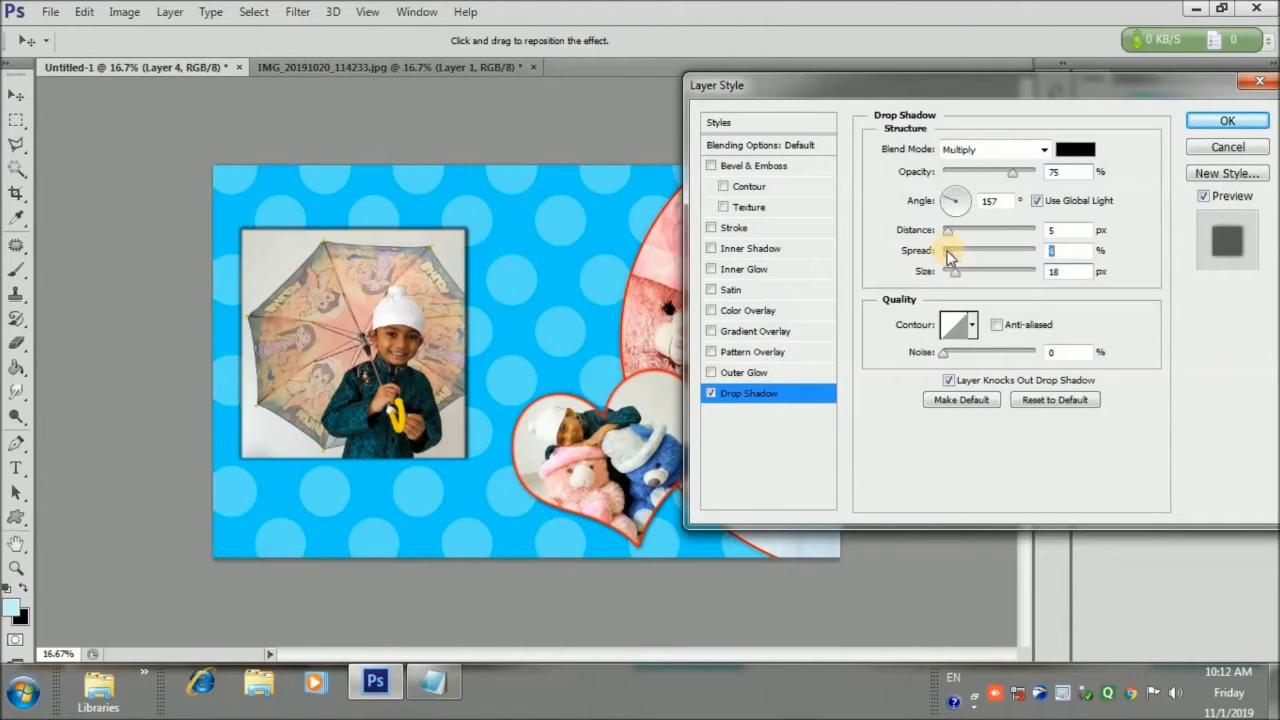
left_click_drag(941, 256, 961, 283)
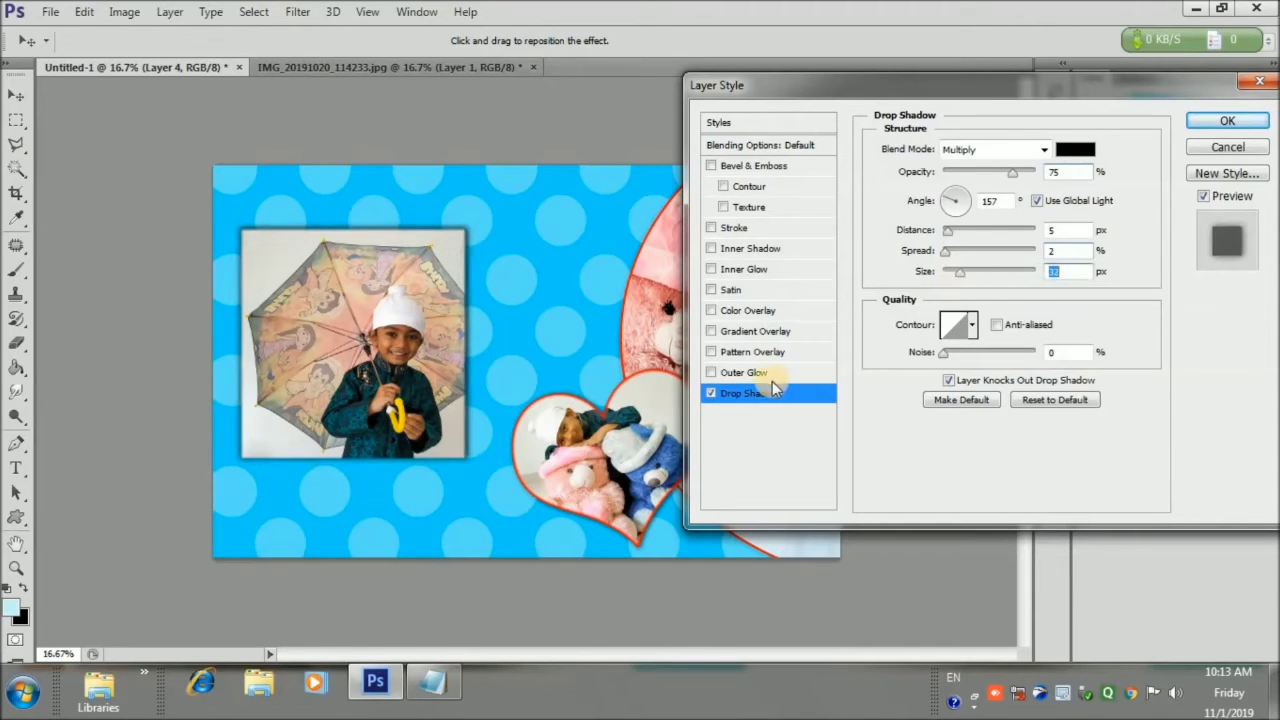
left_click(741, 228)
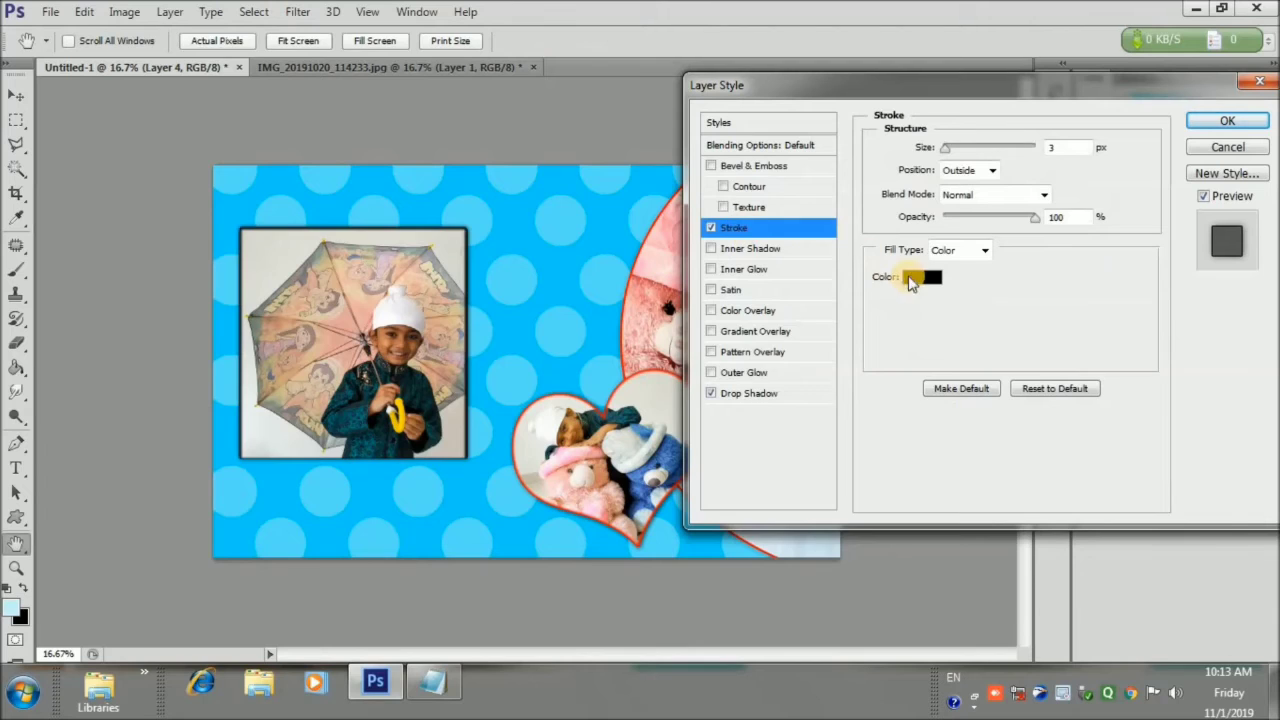
left_click(912, 277)
left_click(944, 337)
left_click(1122, 332)
left_click(968, 170)
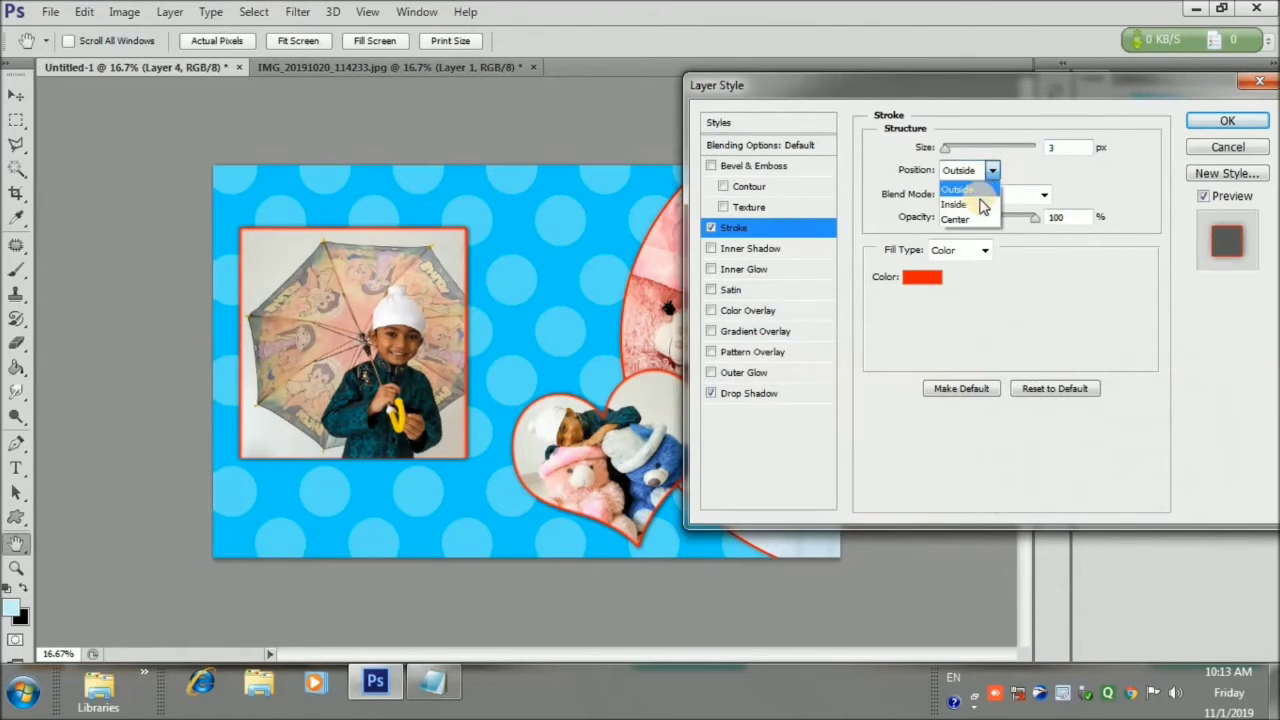
left_click(958, 203)
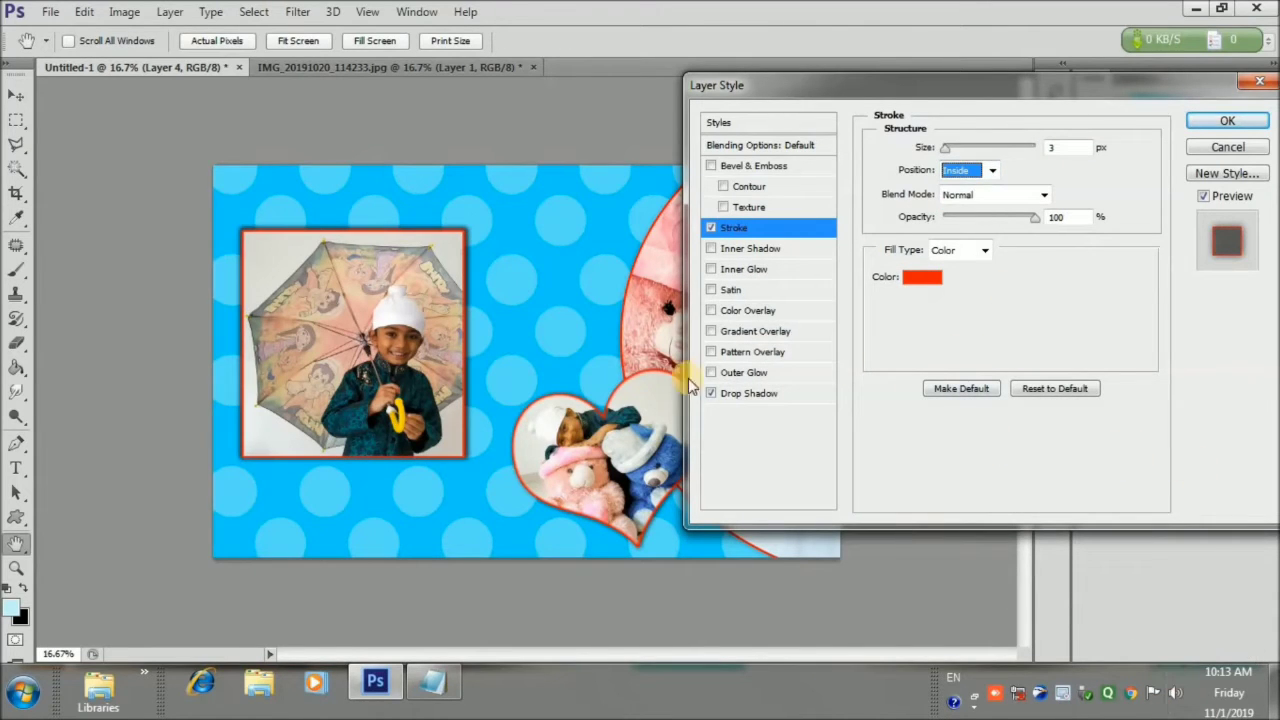
Flip the drop shadow angle to -86°, make it smaller, and apply the styles
left_click(712, 393)
left_click(711, 393)
left_click(958, 220)
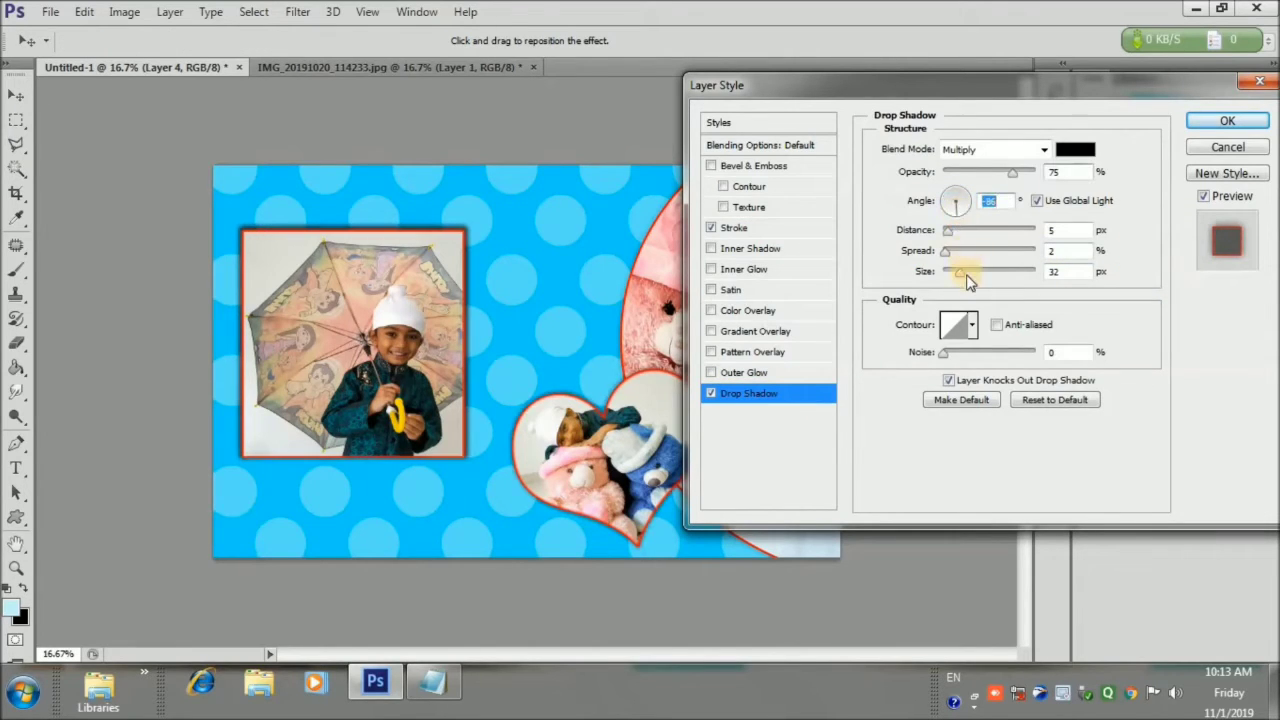
left_click_drag(967, 278, 958, 281)
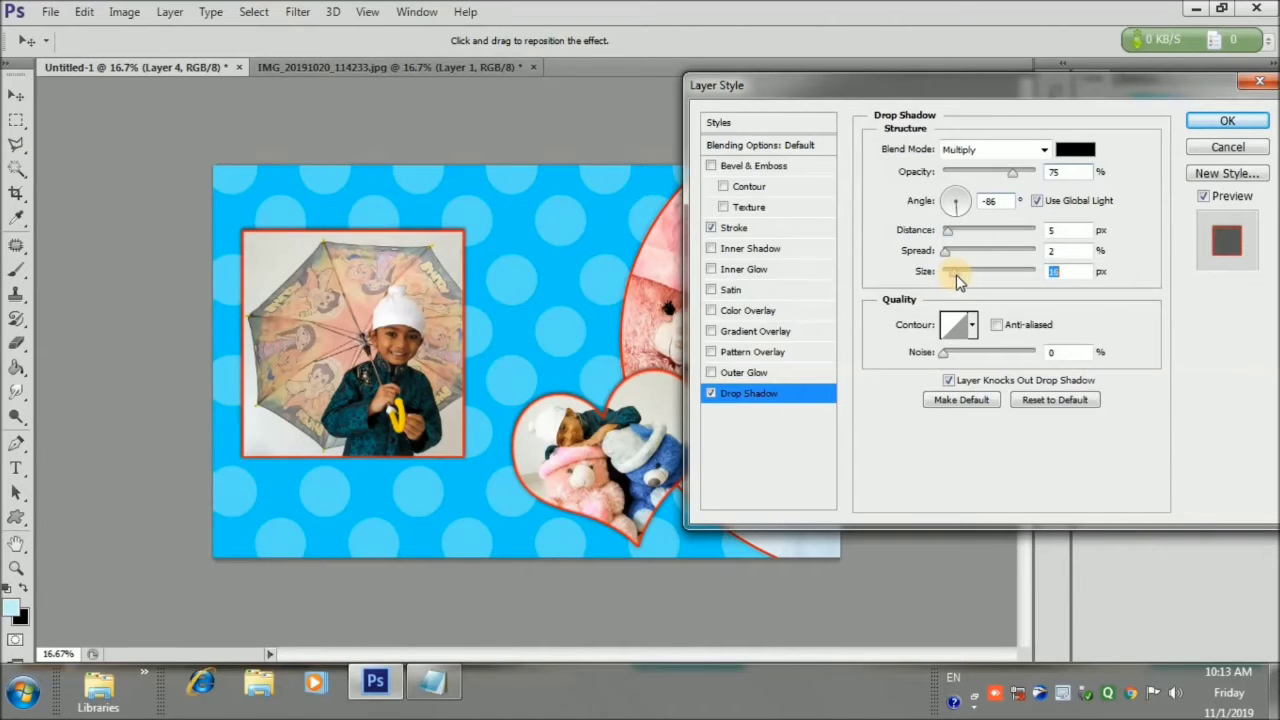
left_click(1227, 124)
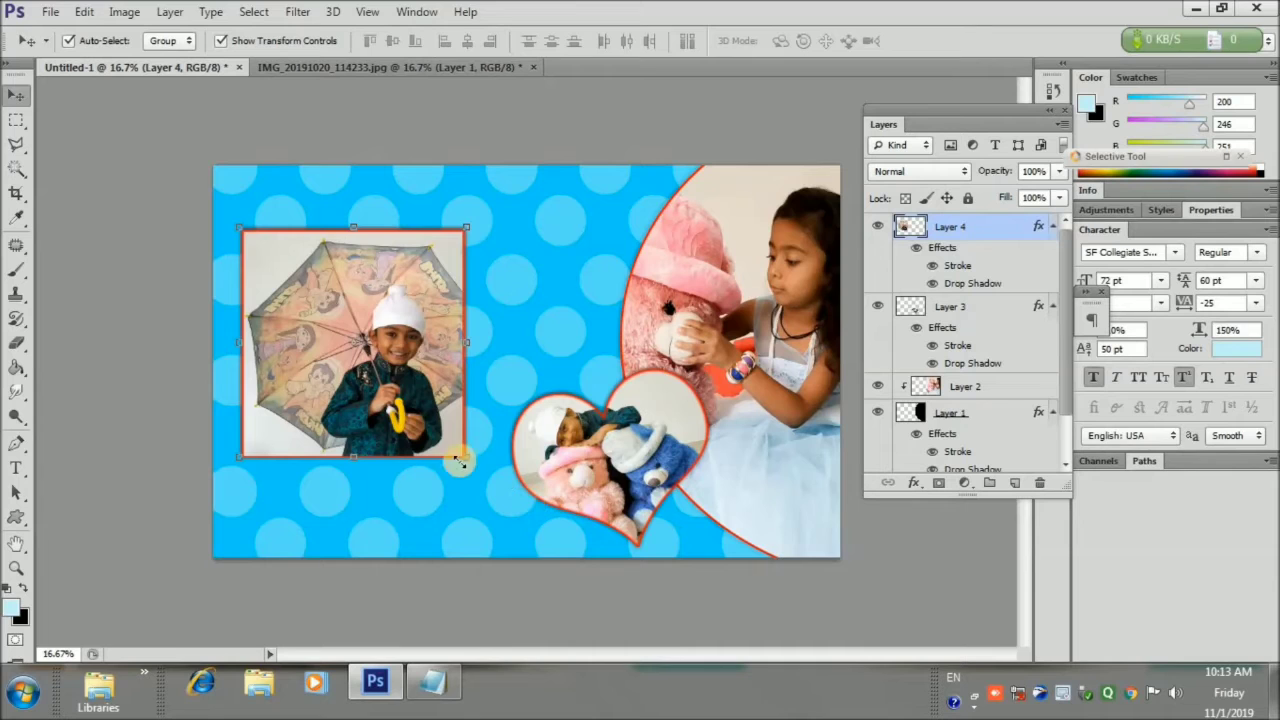
Enlarge the umbrella photo slightly and nudge it up toward the top-left
mouse_move(465, 457)
left_mouse_down()
mouse_move(497, 477)
mouse_move(447, 457)
left_mouse_up()
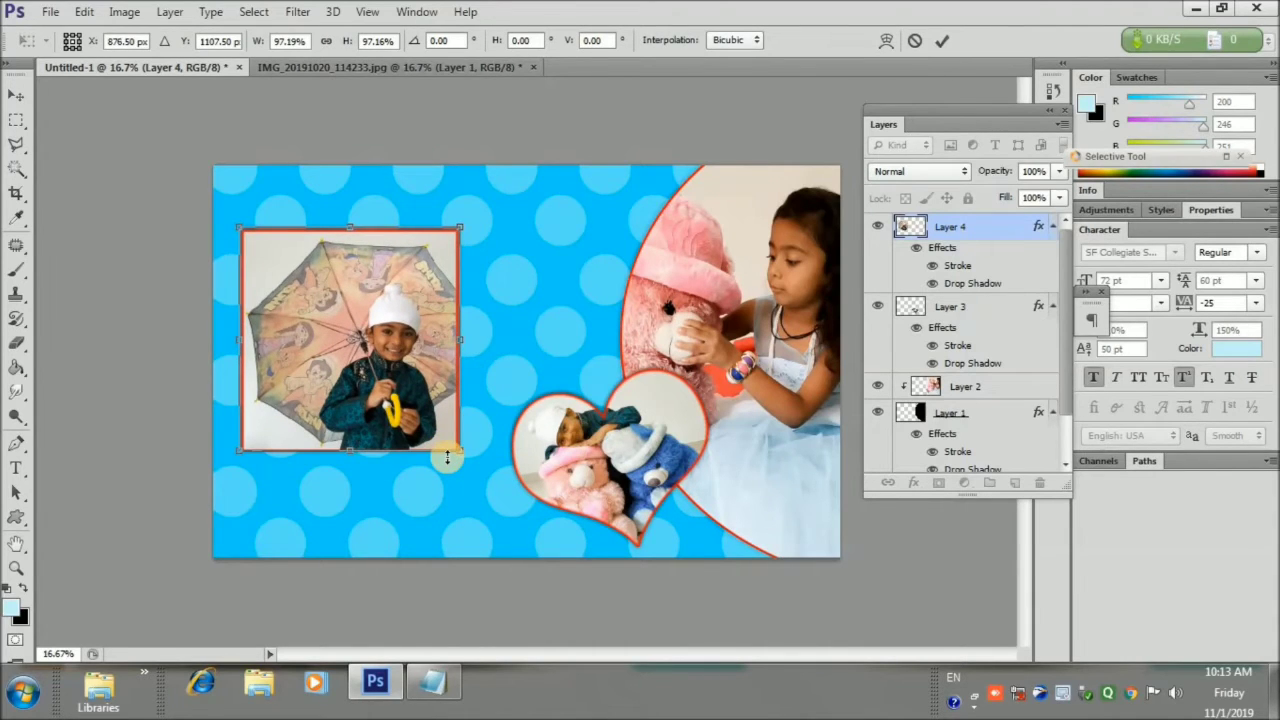
key("Right")
key("Right")
key("Right")
key("Right")
key("Right")
key("Right")
key("Right")
key("Right")
key("Right")
key("Right")
key("Right")
key("Right")
key("Right")
key("Right")
key("Right")
key("Right")
key("Right")
key("Right")
key("Right")
key("Right")
left_click(942, 40)
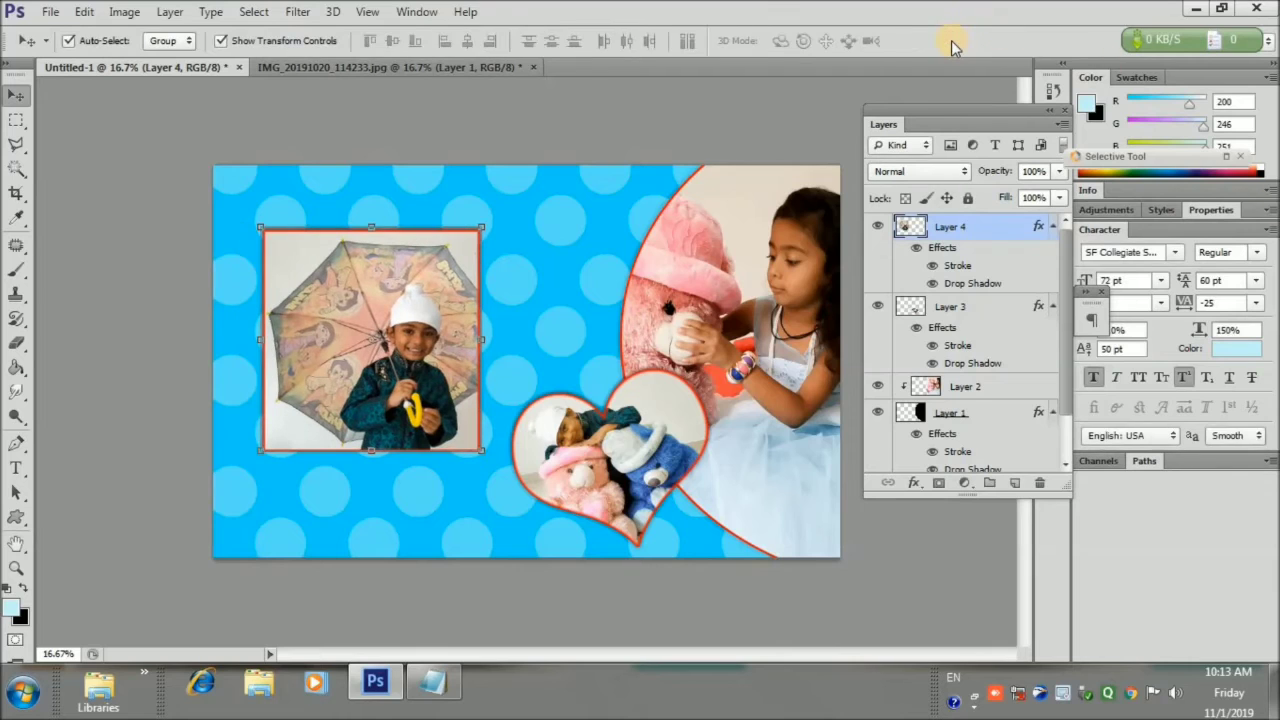
key("Left")
key("Left")
key("Left")
key("Left")
key("Left")
key("Left")
key("Left")
key("Left")
key("Left")
key("Left")
key("Left")
key("Left")
key("Left")
key("Left")
key("Left")
key("Left")
key("Up")
key("Up")
key("Up")
key("Up")
key("Up")
key("Up")
key("Up")
key("Up")
key("Up")
key("Up")
key("Up")
key("Up")
key("Up")
key("Up")
key("Up")
key("Up")
key("Up")
key("Up")
key("Up")
key("Up")
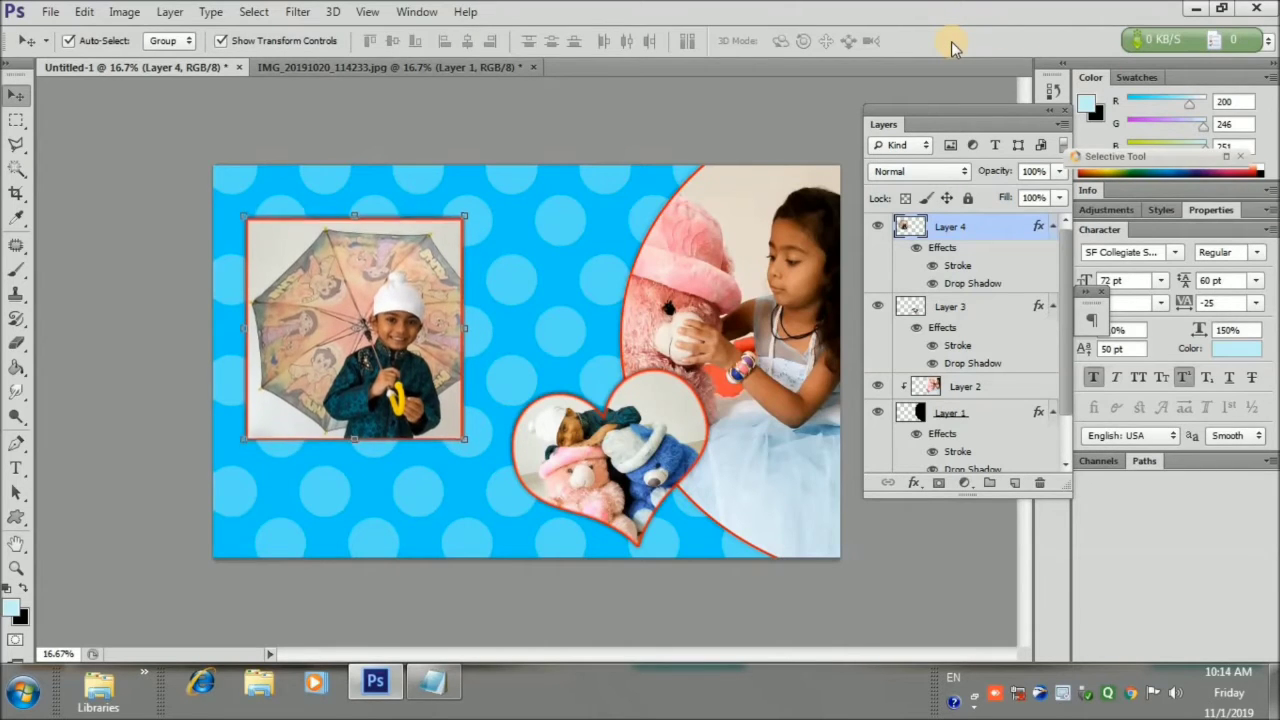
key("Right")
key("Right")
key("Right")
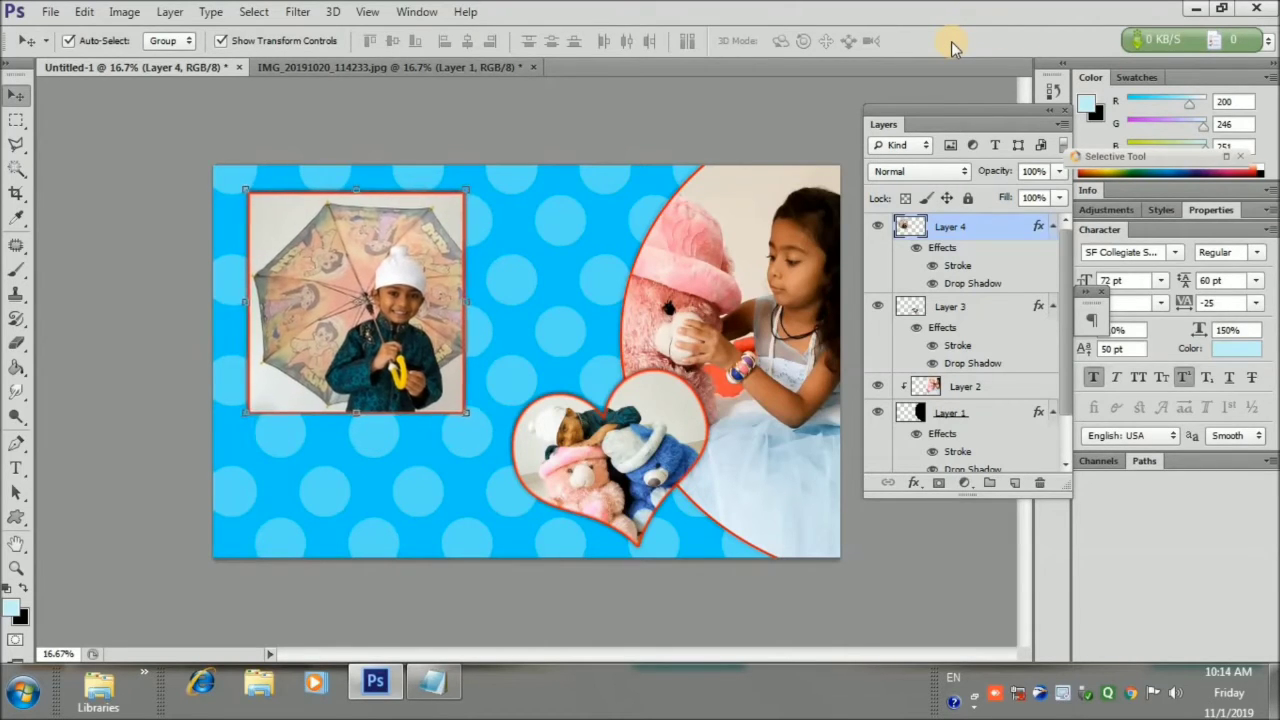
key("Down")
key("Left")
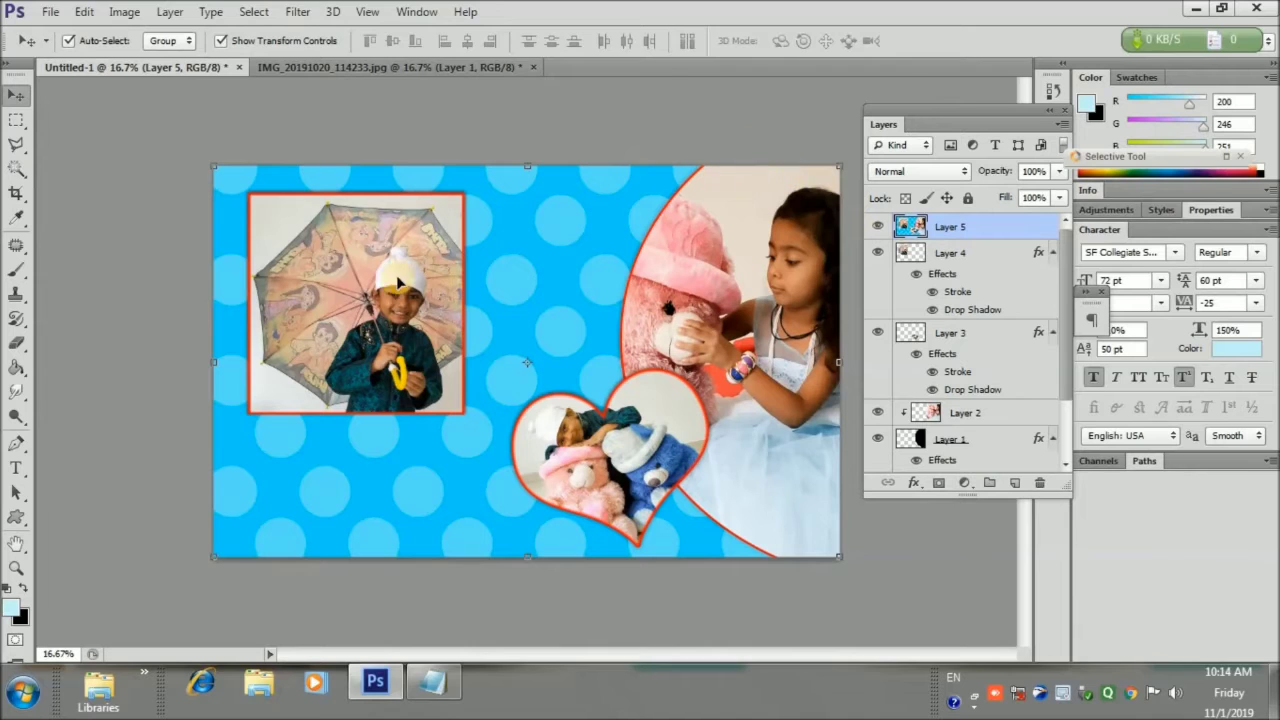
Run Filter > Nik Collection > Color Efex Pro 4 on the merged card layer
left_click(297, 11)
mouse_move(340, 317)
left_click(497, 335)
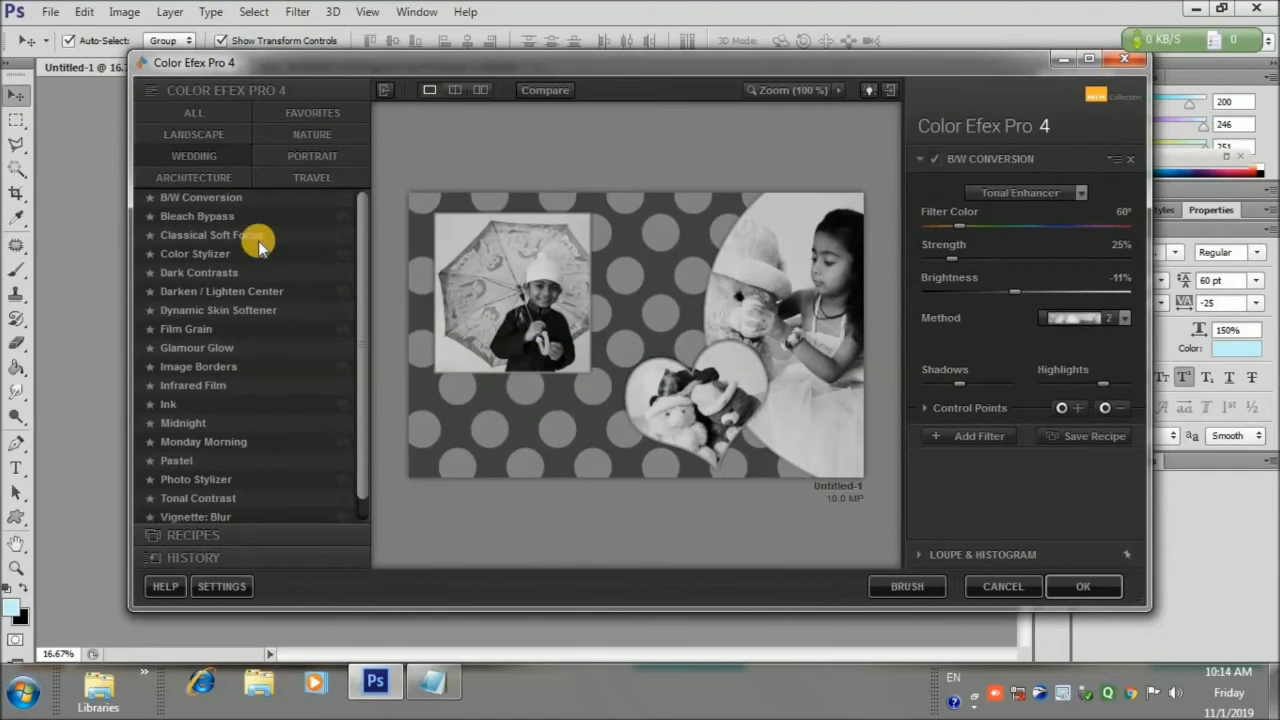
Apply the Bi-Color User Defined filter at Opacity 36%, Blend 29%, Rotation 127°
left_click(196, 134)
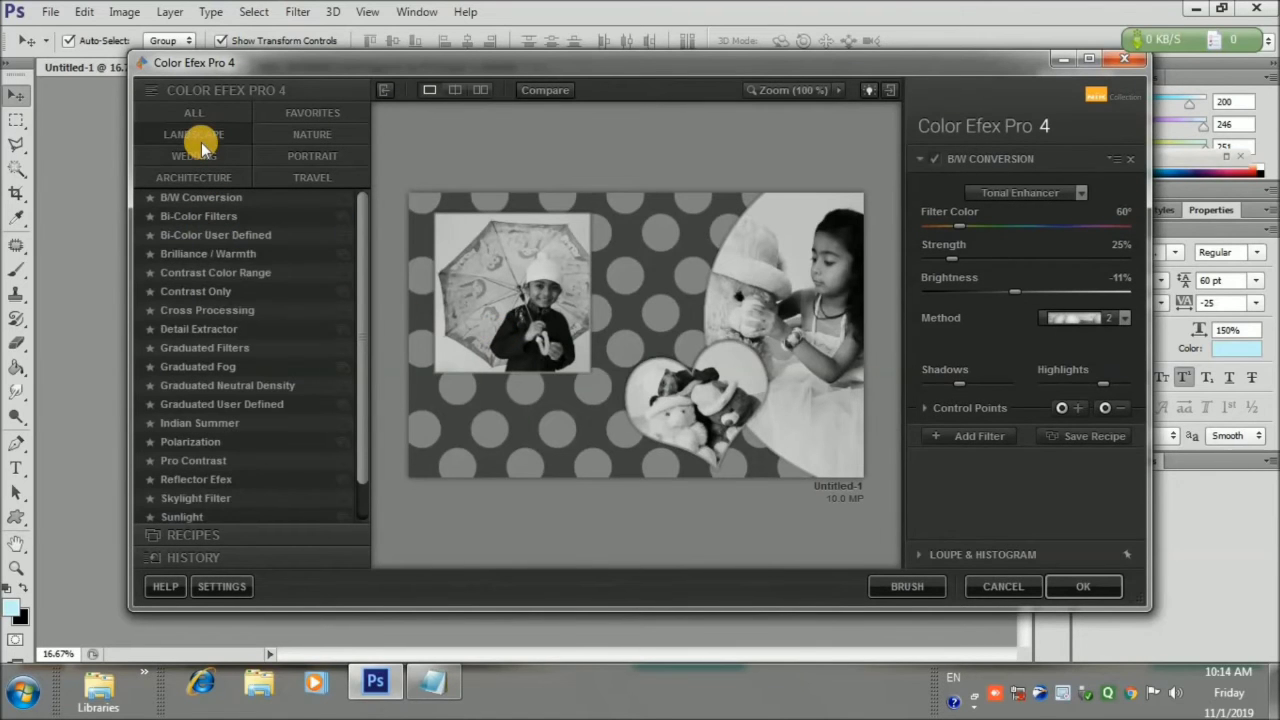
left_click(211, 234)
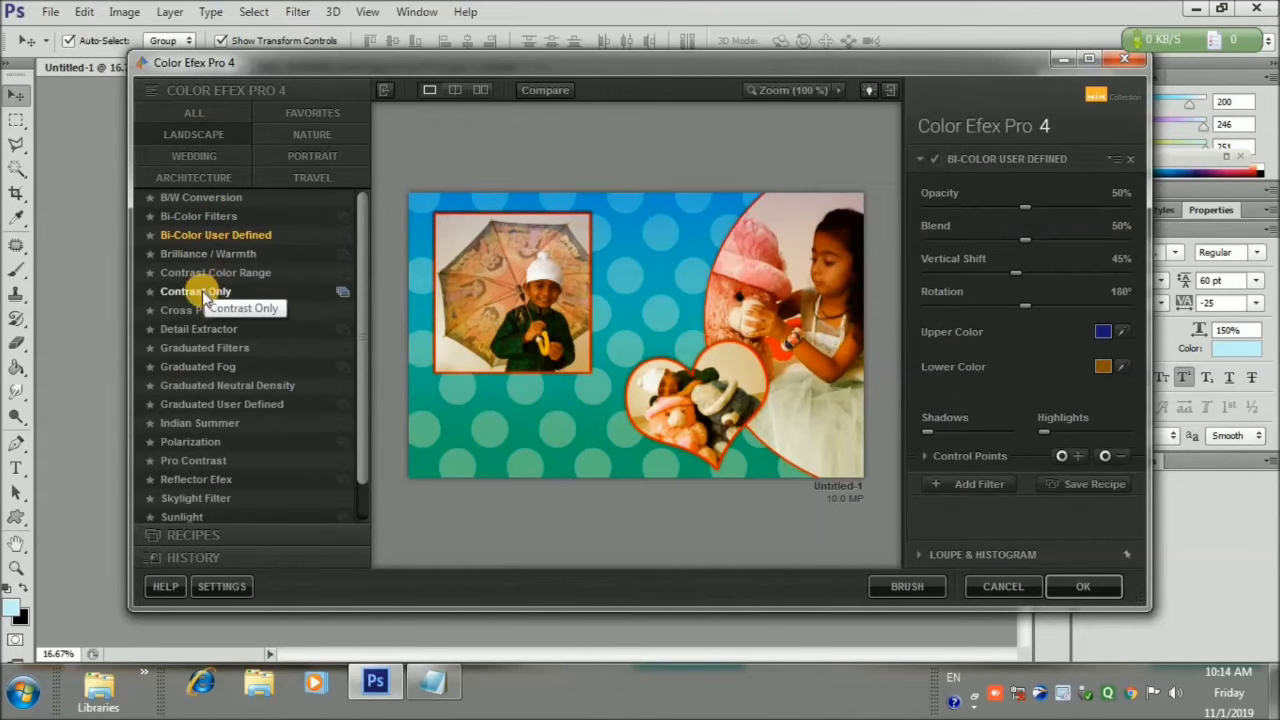
left_click(198, 290)
left_click(184, 271)
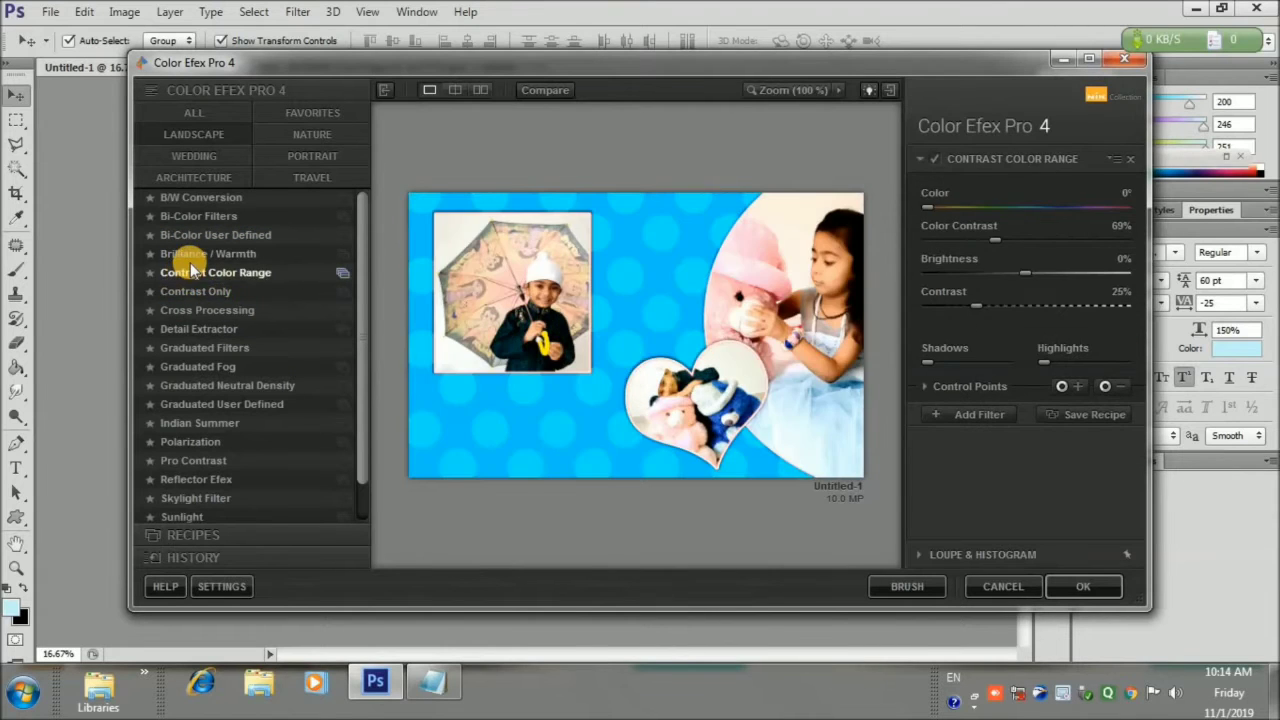
left_click(188, 254)
left_click(194, 234)
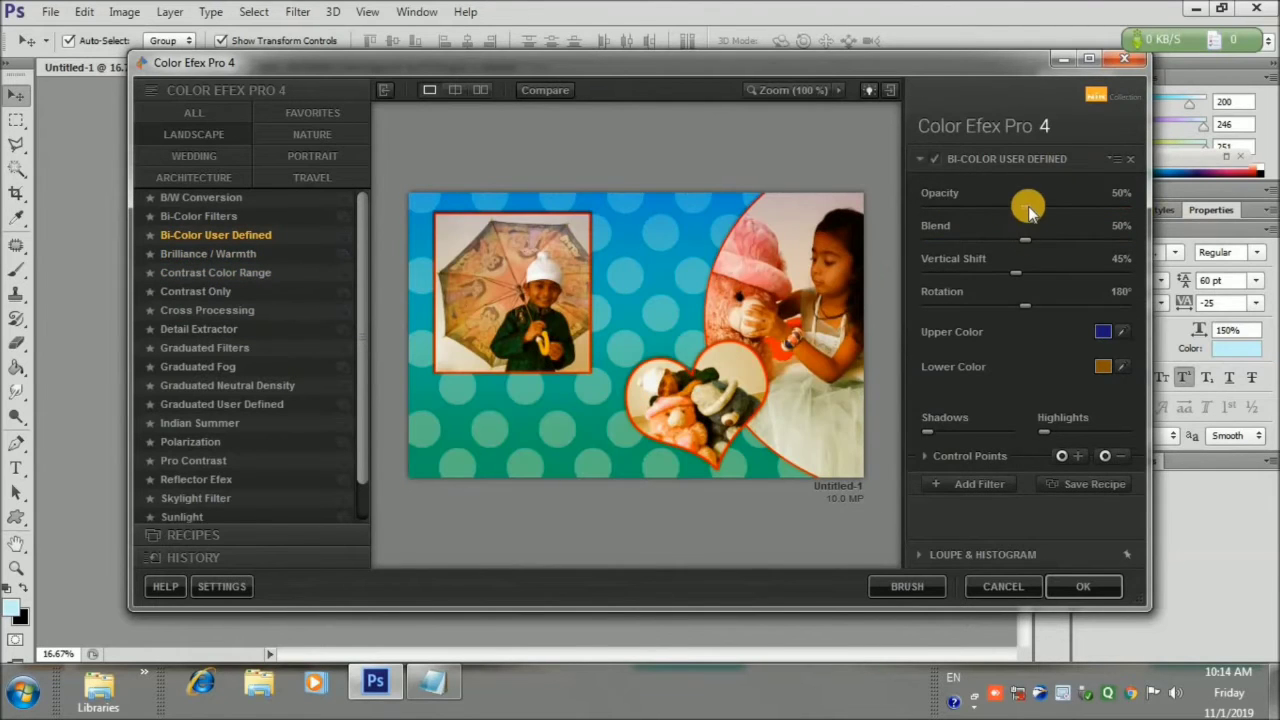
left_click_drag(1028, 206, 1003, 311)
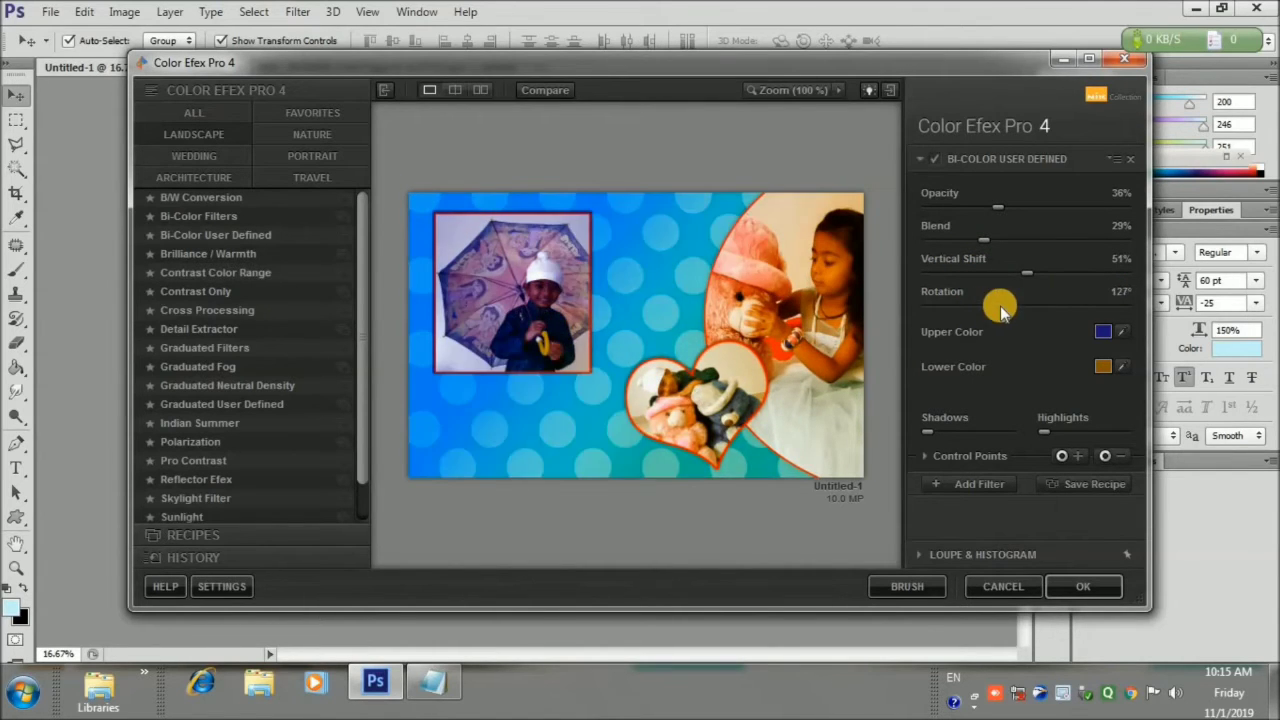
left_click_drag(927, 432, 957, 435)
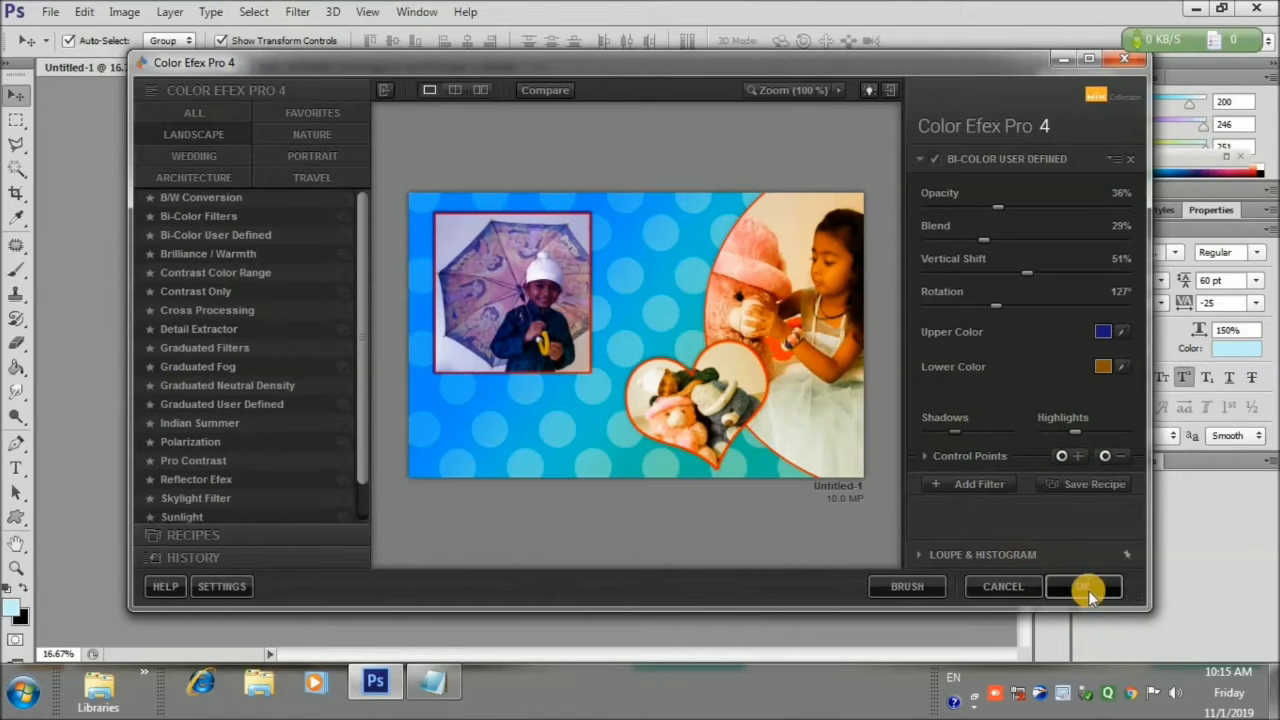
left_click(1088, 590)
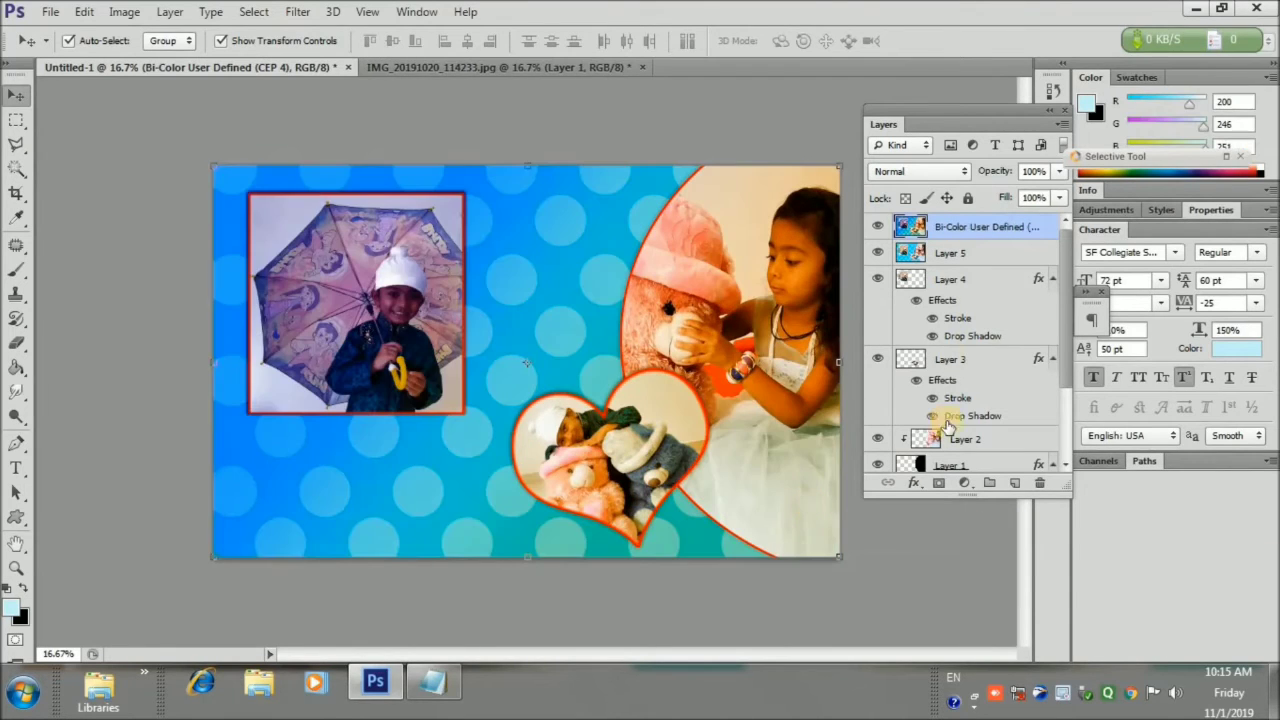
Attach a layer mask to the Bi-Color User Defined layer and set a white foreground colour
left_click(938, 485)
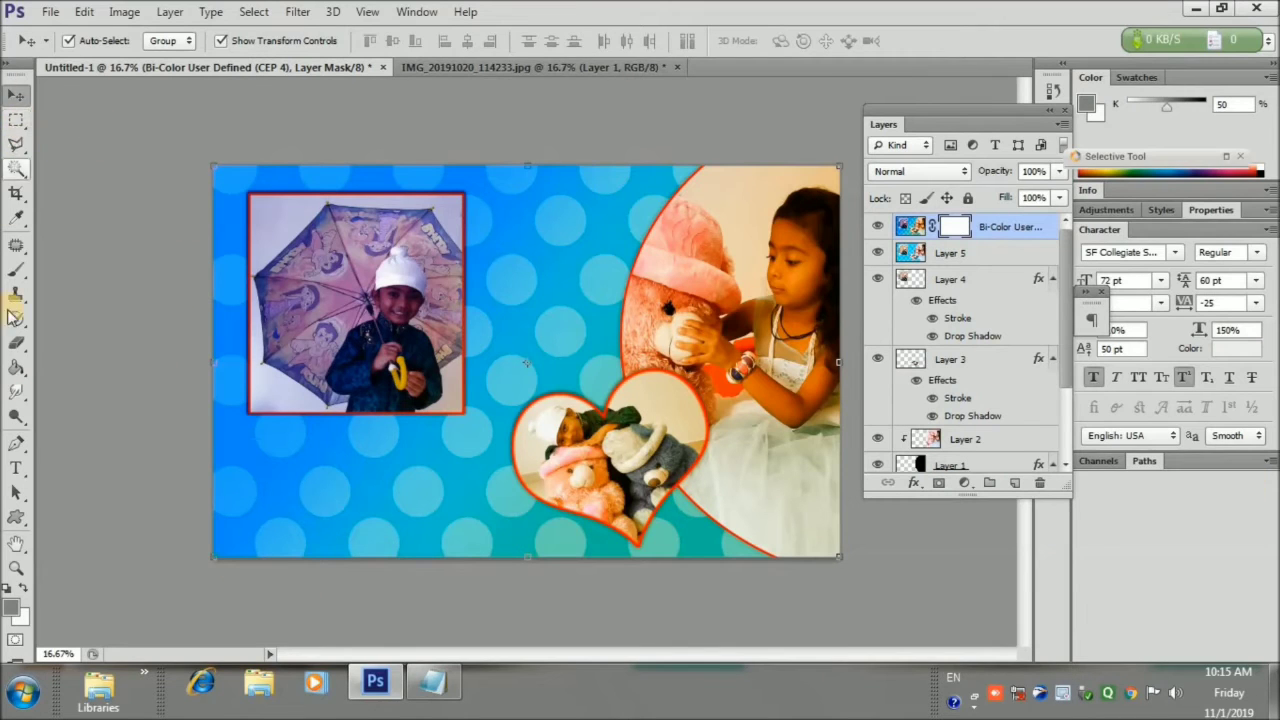
left_click(17, 344)
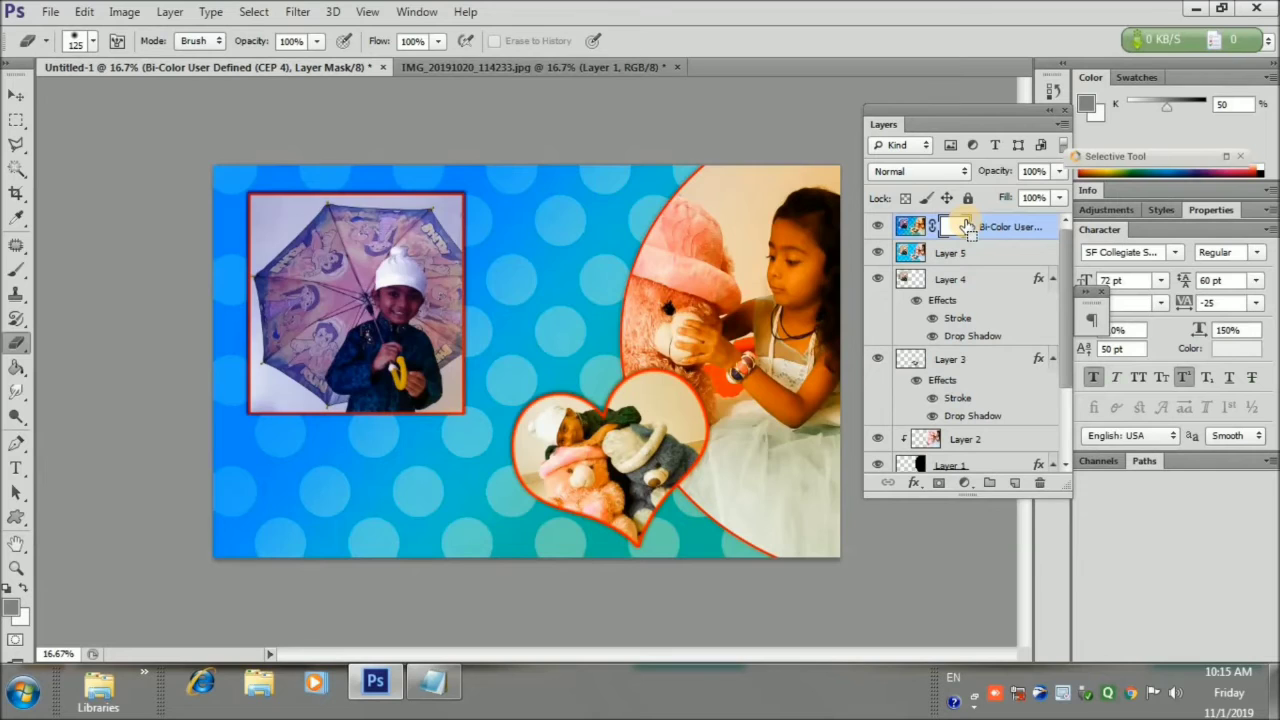
key("ctrl+i")
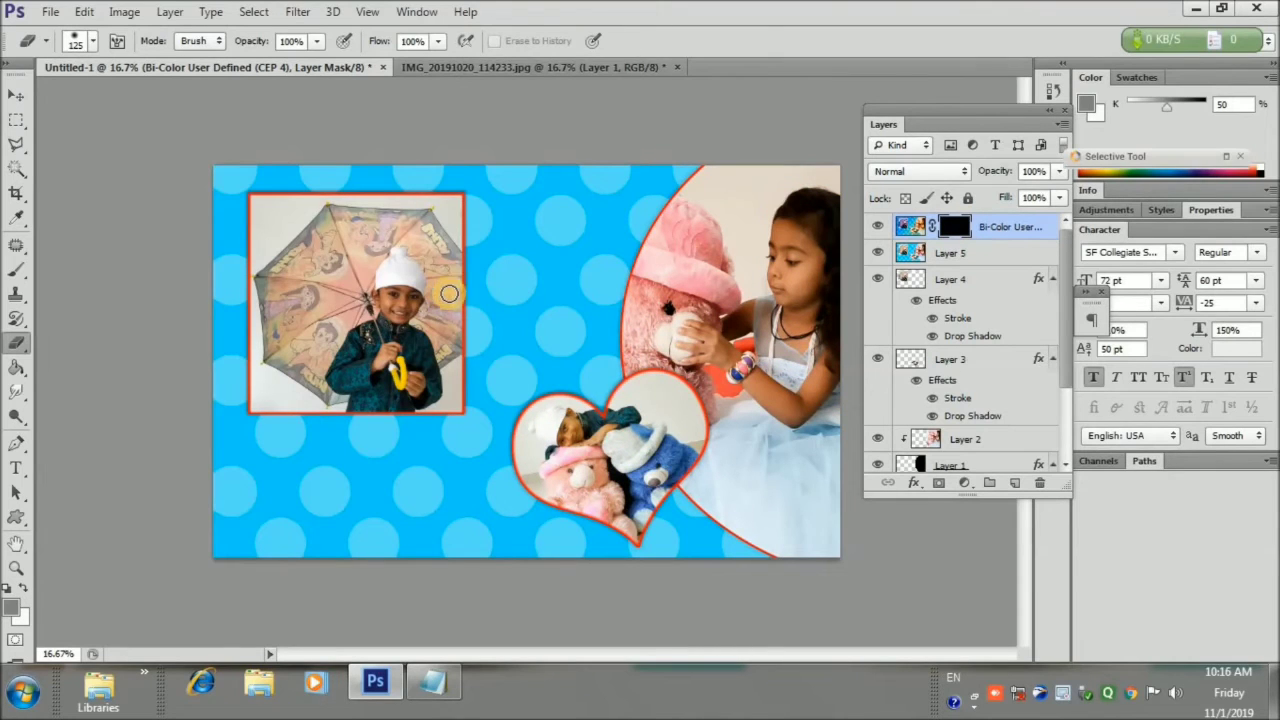
key("ctrl+i")
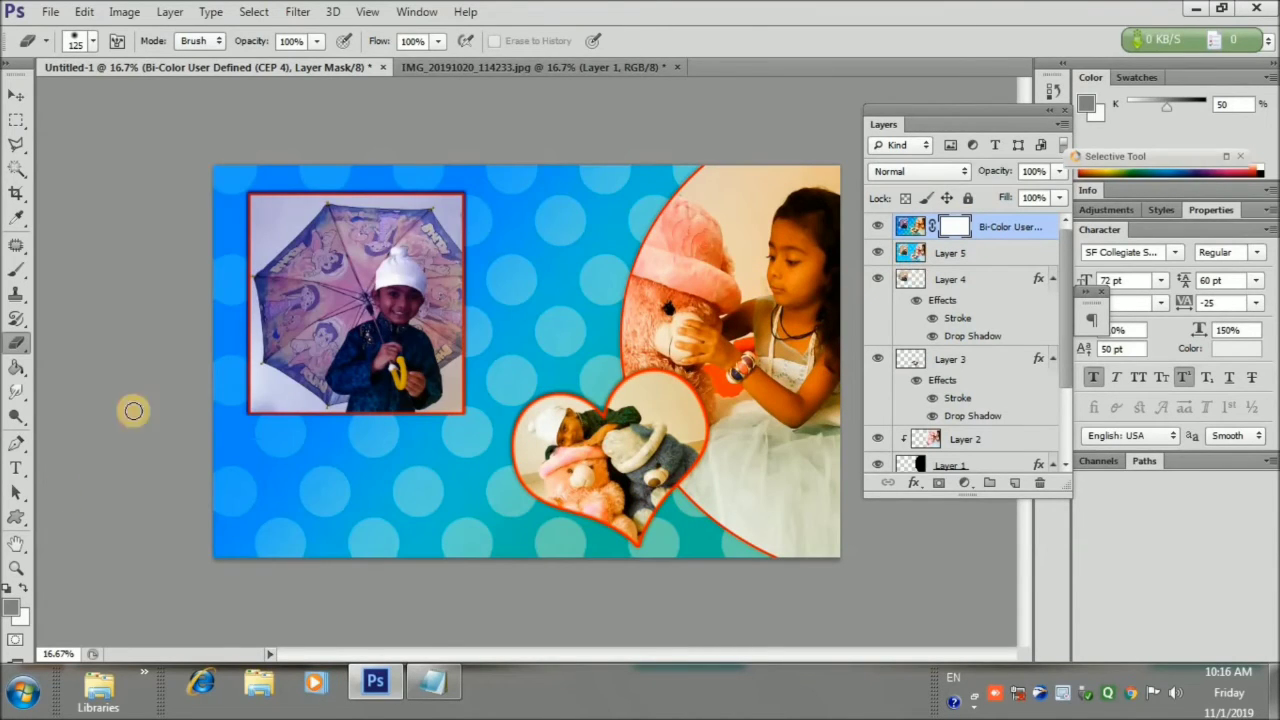
left_click(9, 592)
left_click(9, 592)
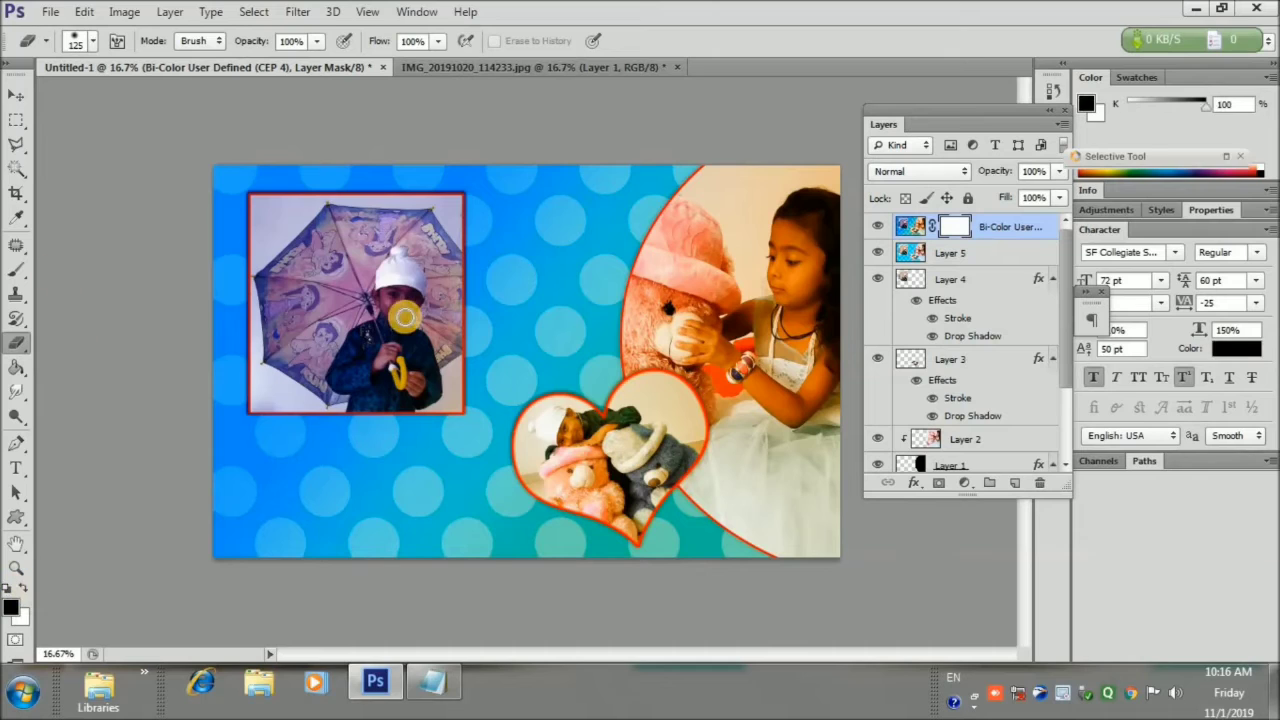
left_click(9, 590)
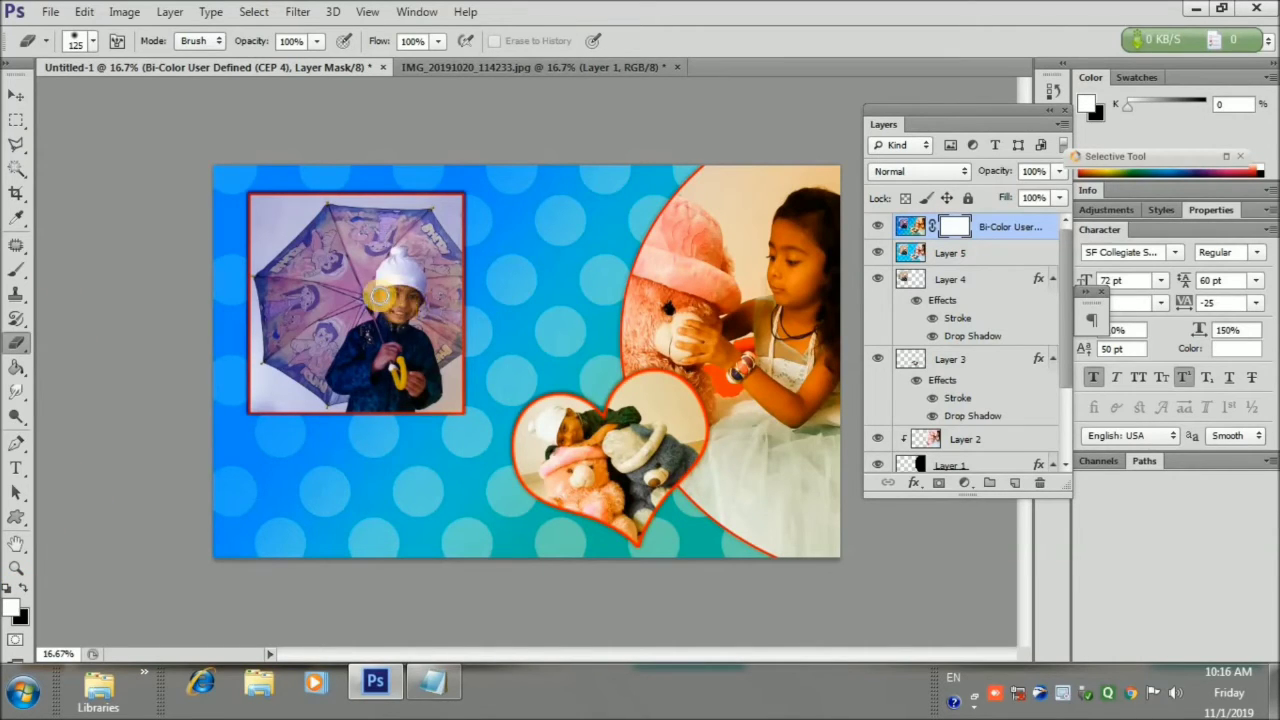
Mask the tint off the boy's face, the girl's dress, and the teddy's hat and face
mouse_move(418, 287)
left_mouse_down()
mouse_move(382, 362)
mouse_move(414, 388)
mouse_move(424, 377)
left_mouse_up()
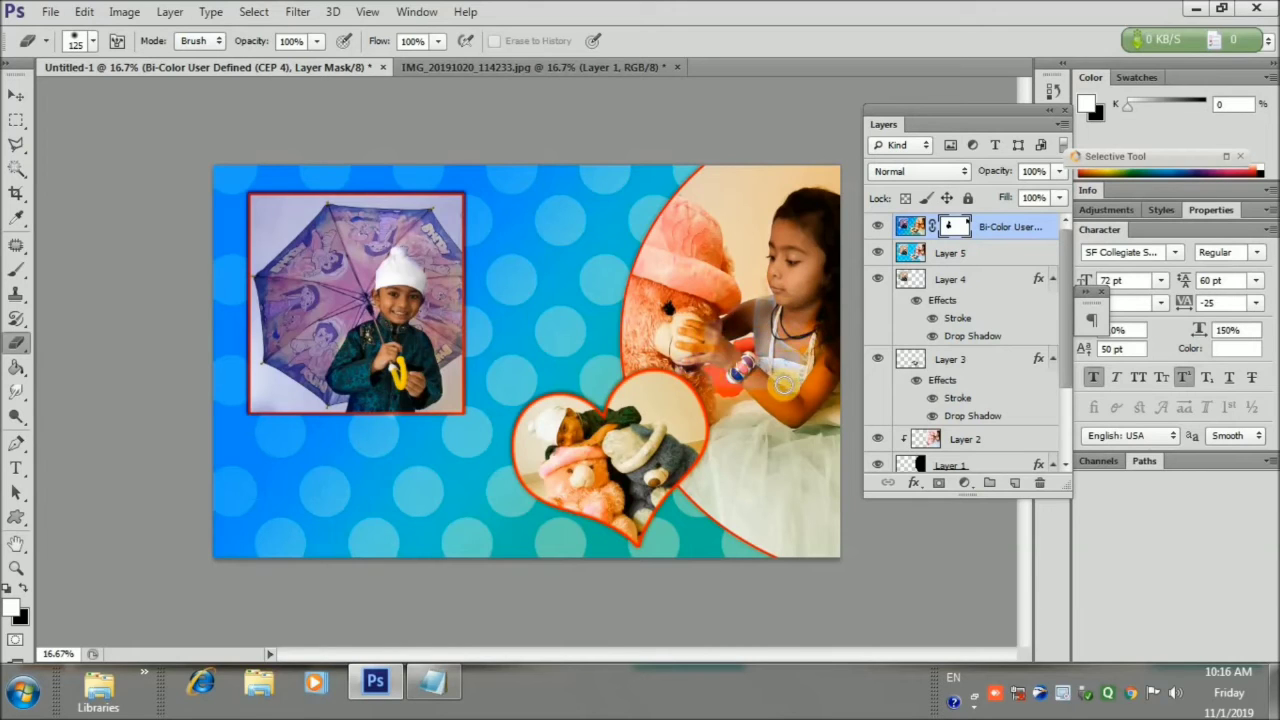
mouse_move(790, 462)
left_mouse_down()
mouse_move(831, 367)
mouse_move(841, 536)
mouse_move(763, 442)
left_mouse_up()
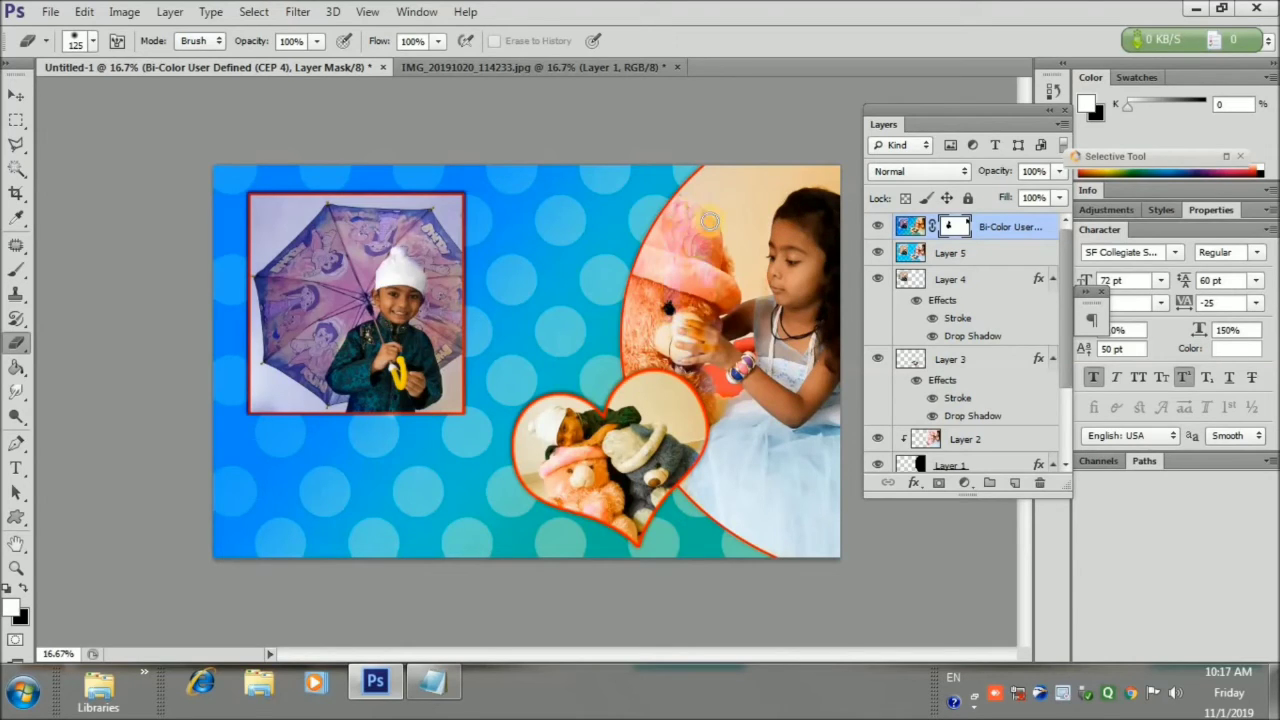
mouse_move(709, 221)
left_mouse_down()
mouse_move(722, 280)
mouse_move(653, 266)
mouse_move(647, 234)
mouse_move(633, 358)
left_mouse_up()
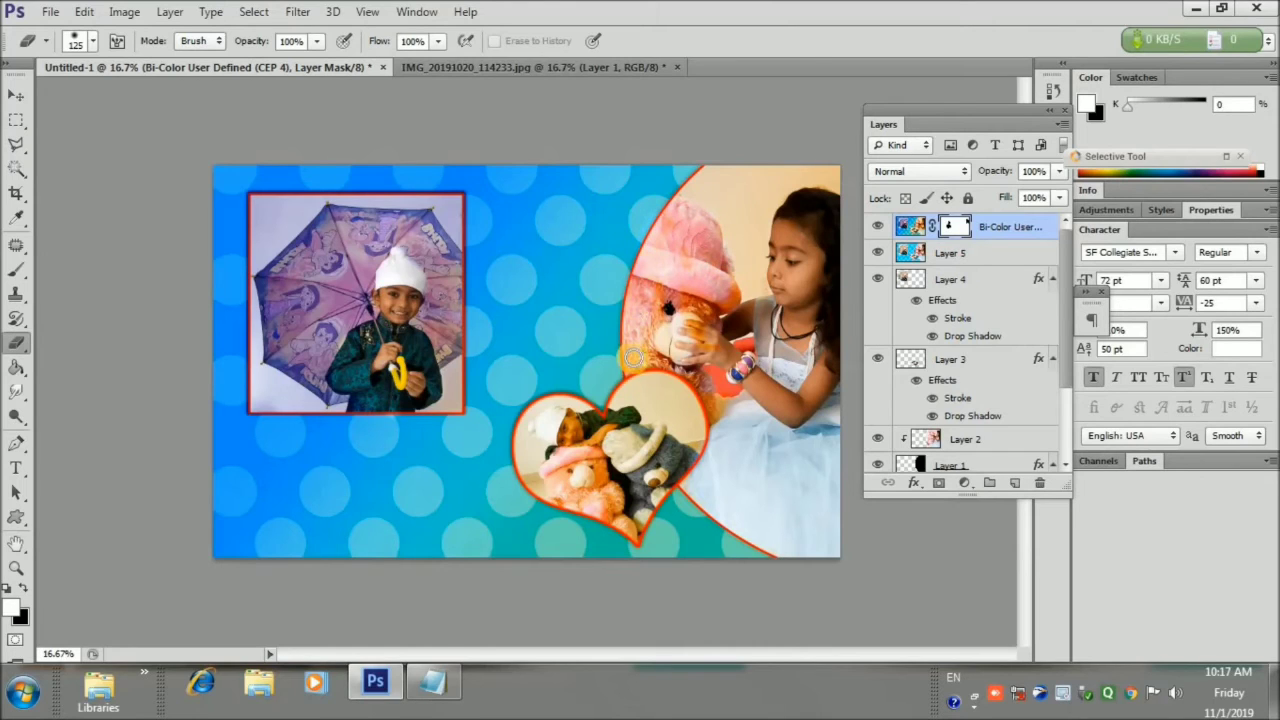
mouse_move(678, 264)
left_mouse_down()
mouse_move(705, 345)
mouse_move(702, 298)
mouse_move(669, 362)
mouse_move(620, 349)
left_mouse_up()
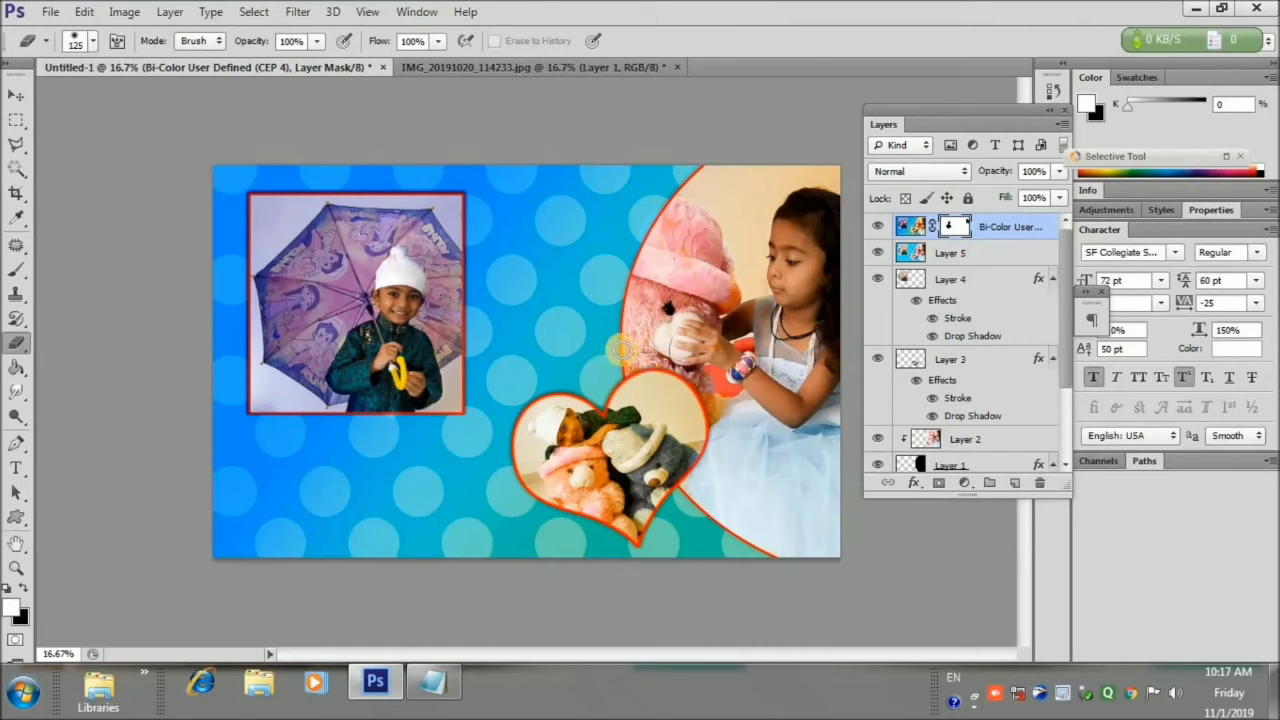
Mask the tint around the heart photo's teddies, then stamp all visible layers into Layer 6
mouse_move(673, 398)
left_mouse_down()
mouse_move(710, 394)
mouse_move(682, 438)
mouse_move(651, 392)
mouse_move(628, 393)
mouse_move(626, 412)
mouse_move(546, 454)
mouse_move(584, 458)
mouse_move(543, 441)
mouse_move(599, 417)
mouse_move(613, 475)
mouse_move(552, 484)
left_mouse_up()
mouse_move(530, 430)
left_mouse_down()
mouse_move(533, 478)
mouse_move(617, 512)
mouse_move(634, 507)
mouse_move(660, 440)
mouse_move(646, 398)
mouse_move(668, 422)
mouse_move(669, 450)
mouse_move(694, 429)
mouse_move(637, 522)
mouse_move(583, 492)
mouse_move(545, 422)
mouse_move(546, 474)
mouse_move(547, 409)
mouse_move(526, 448)
mouse_move(551, 480)
mouse_move(576, 452)
mouse_move(615, 470)
mouse_move(659, 435)
mouse_move(546, 408)
left_mouse_up()
mouse_move(561, 493)
left_mouse_down()
mouse_move(612, 515)
mouse_move(717, 393)
mouse_move(769, 286)
mouse_move(708, 271)
mouse_move(721, 314)
mouse_move(727, 293)
mouse_move(731, 305)
mouse_move(665, 255)
left_mouse_up()
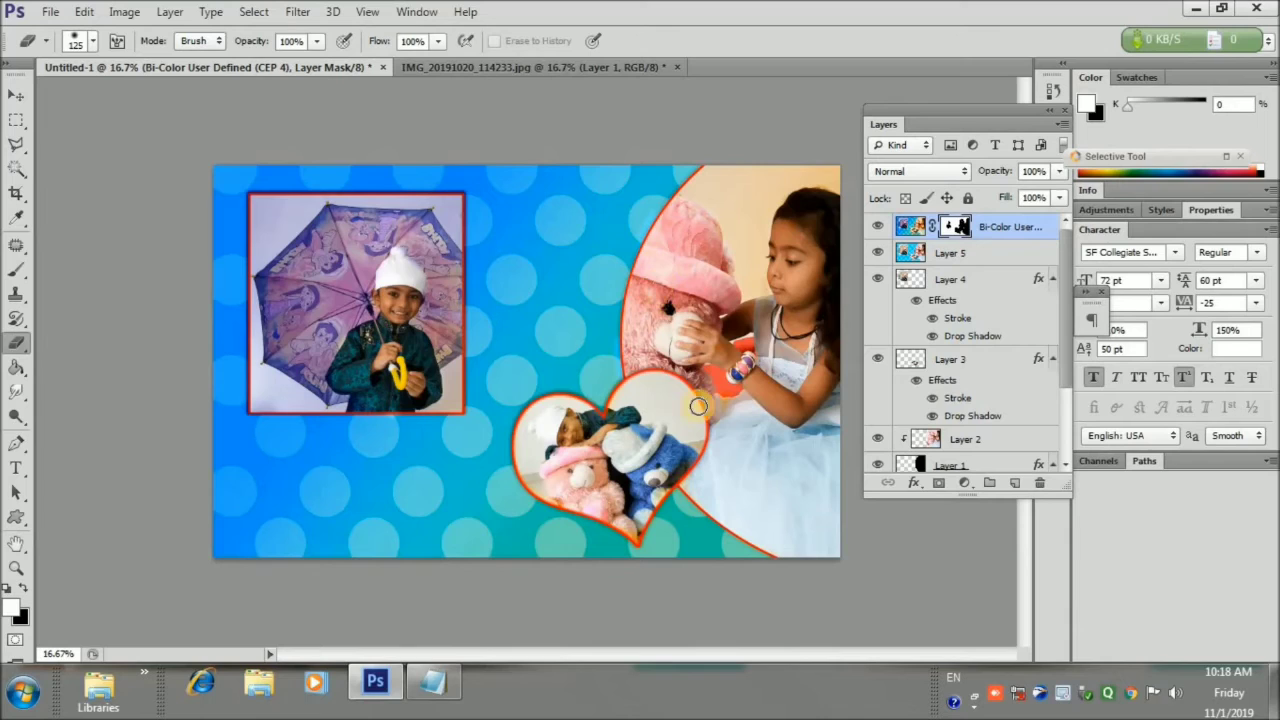
key("v")
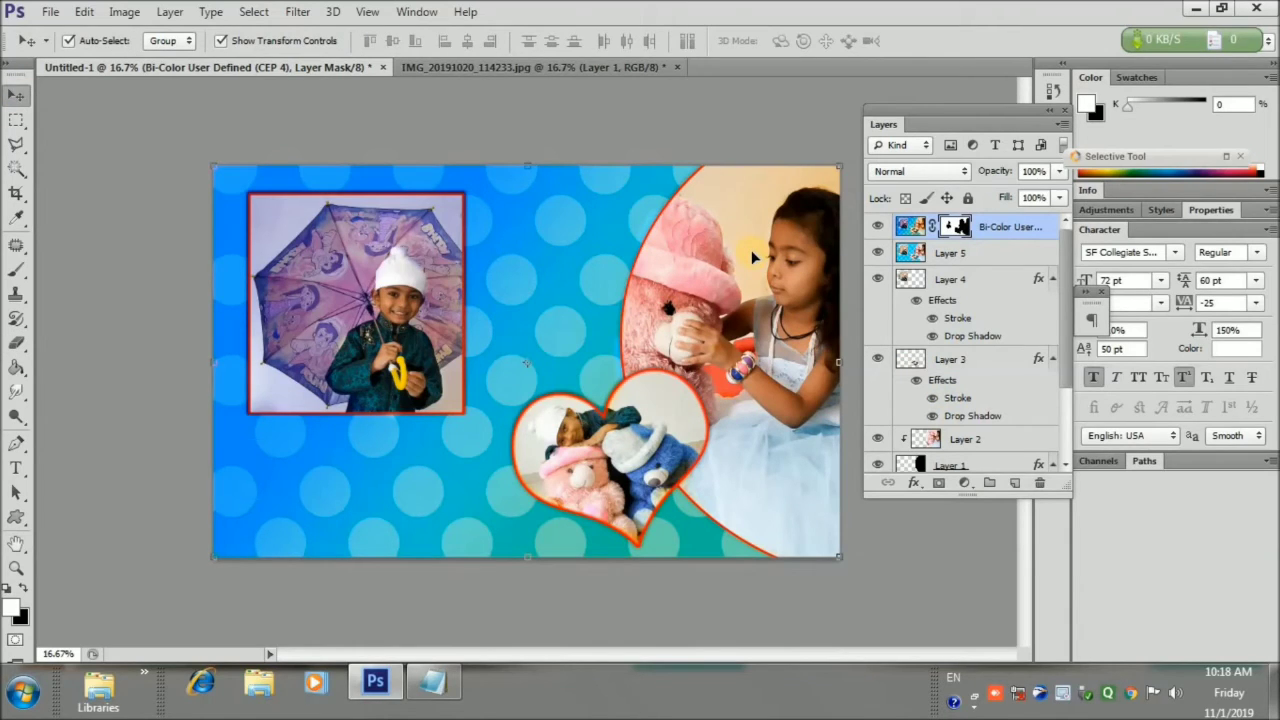
key("ctrl+alt+shift+e")
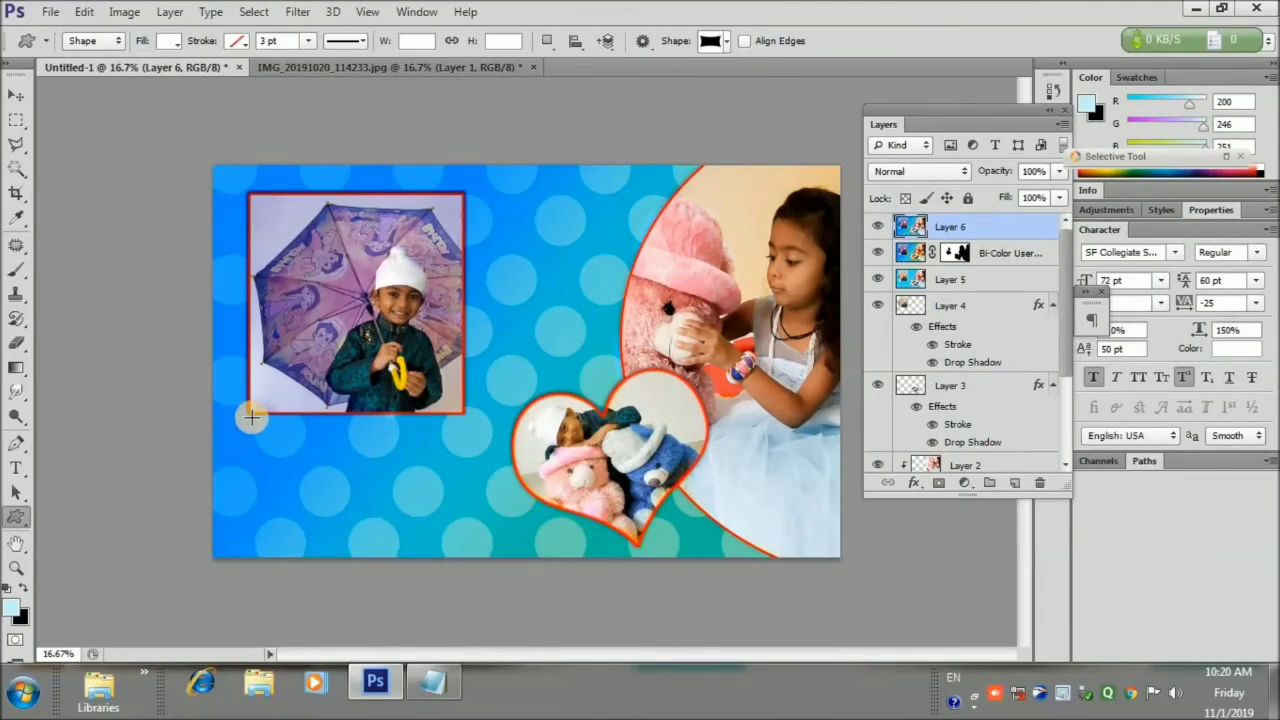
Draw a wavy banner shape below the umbrella photo with a size 27 drop shadow
left_click_drag(251, 414, 455, 505)
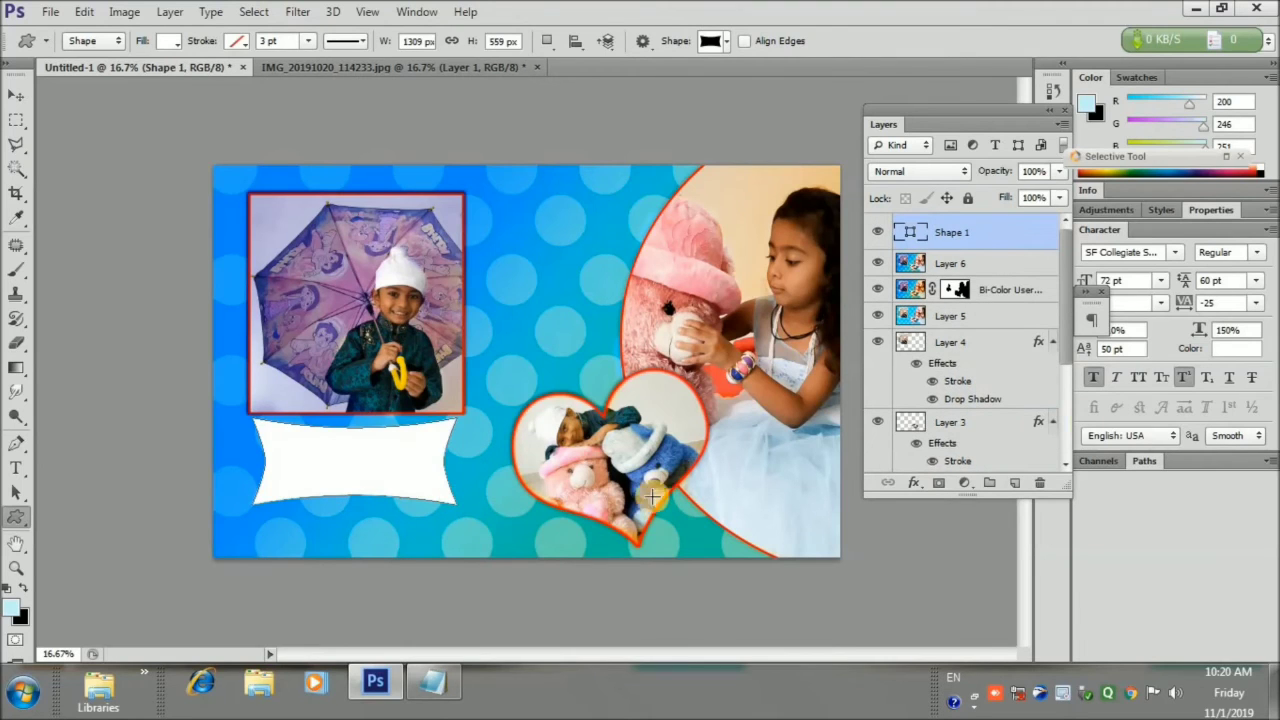
left_click(912, 487)
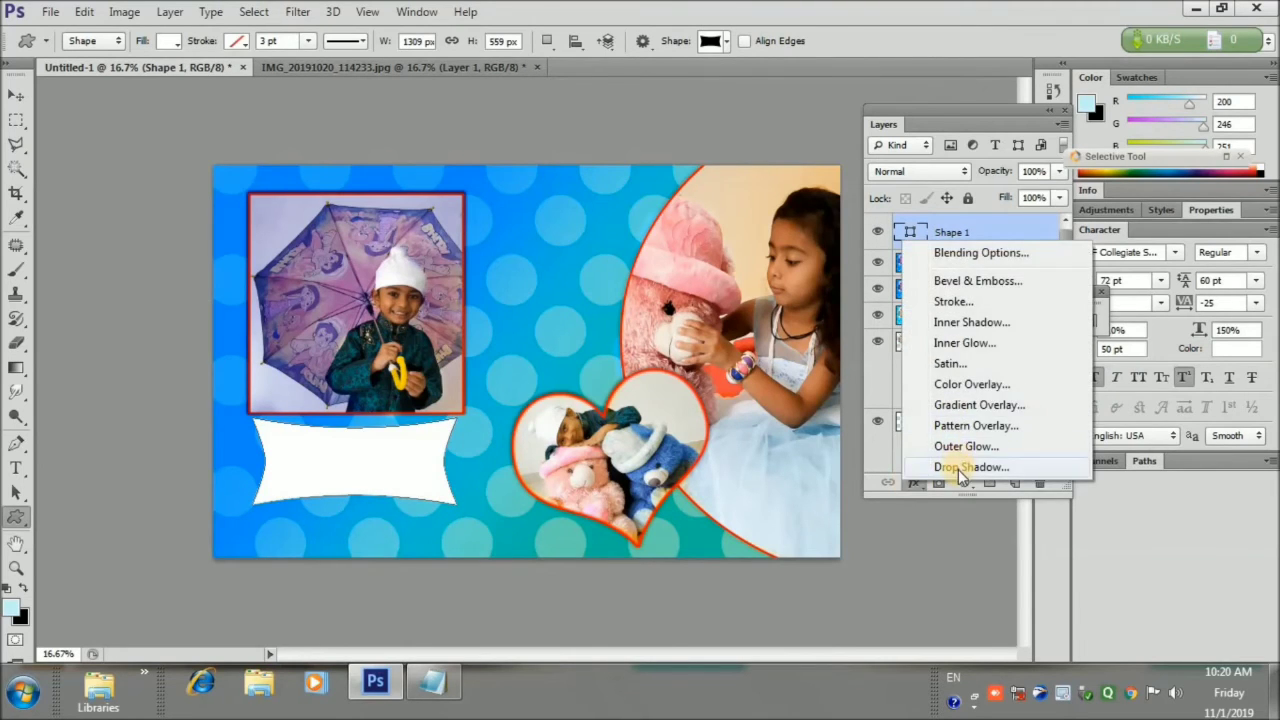
left_click(958, 469)
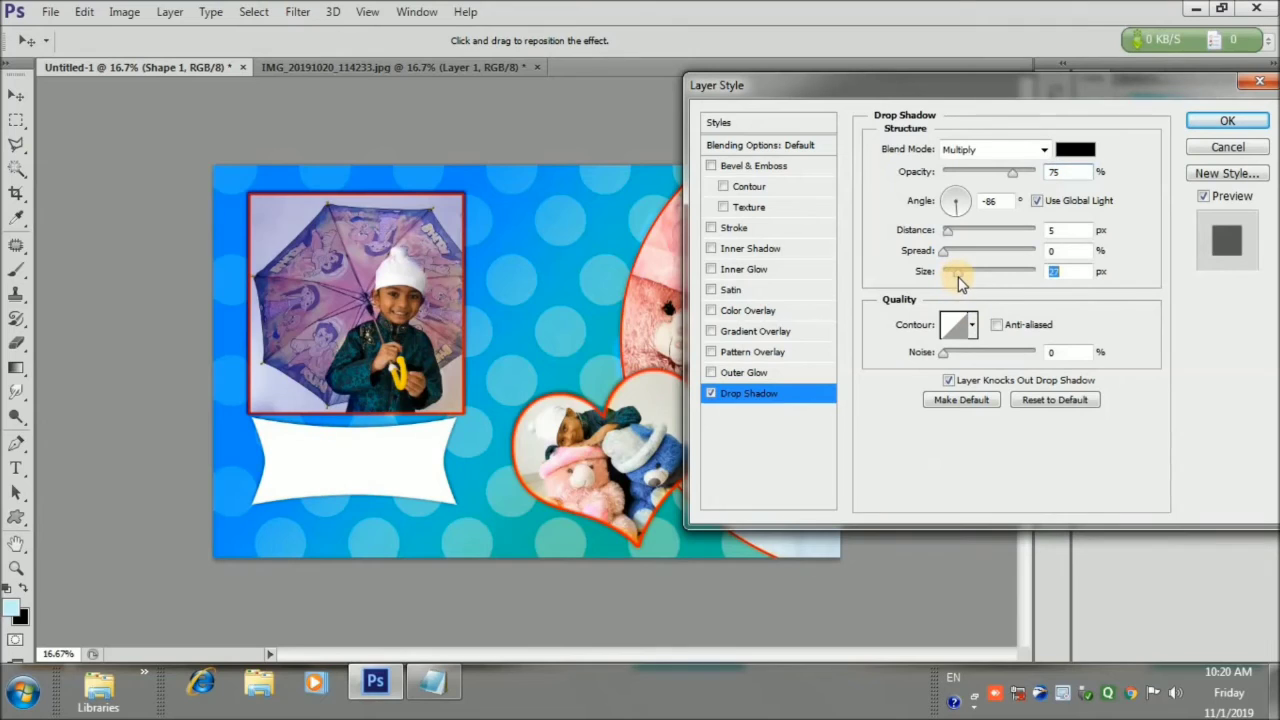
left_click_drag(949, 272, 958, 272)
Add a 12 px pure red stroke to the banner and apply the layer styles
left_click(735, 232)
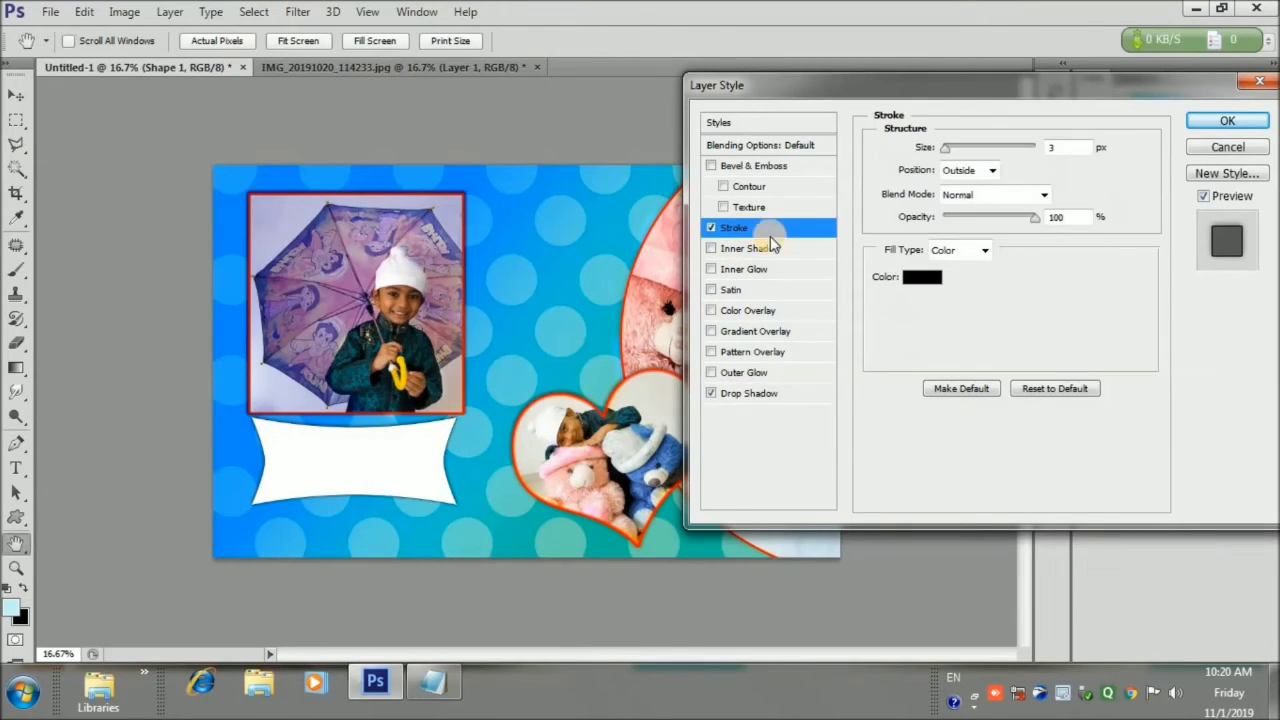
type("8")
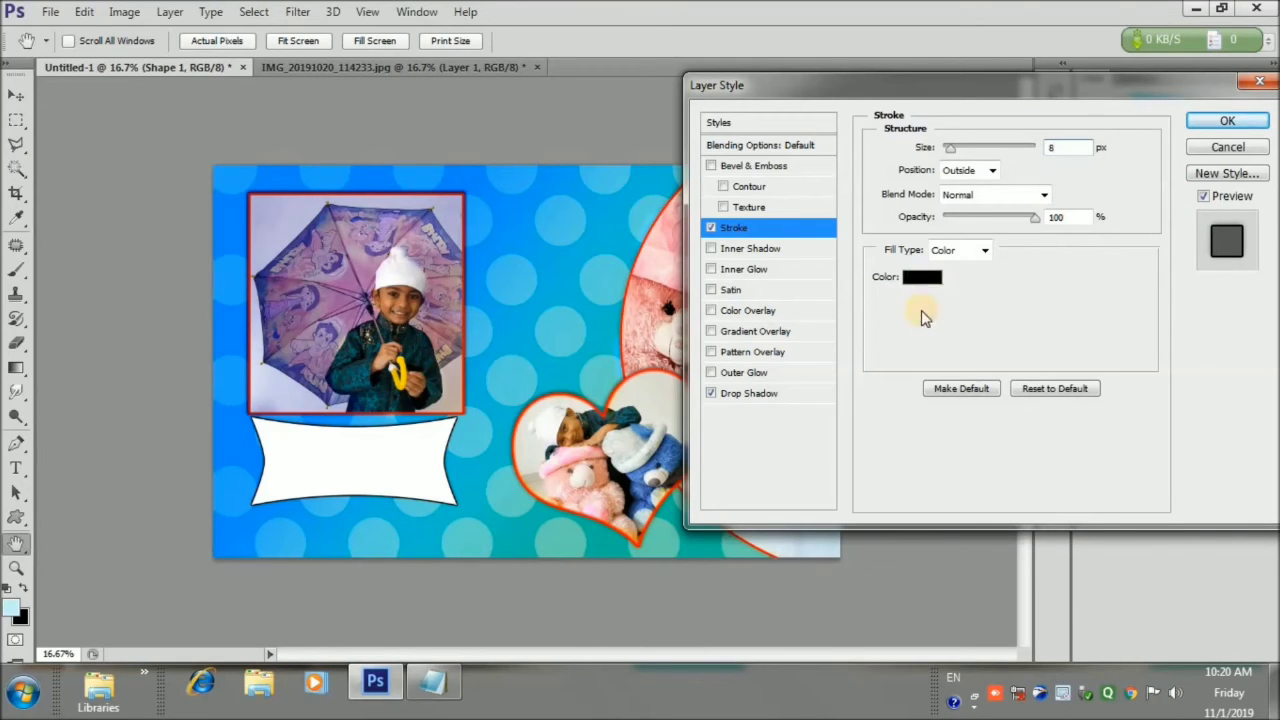
left_click(921, 278)
left_click(946, 341)
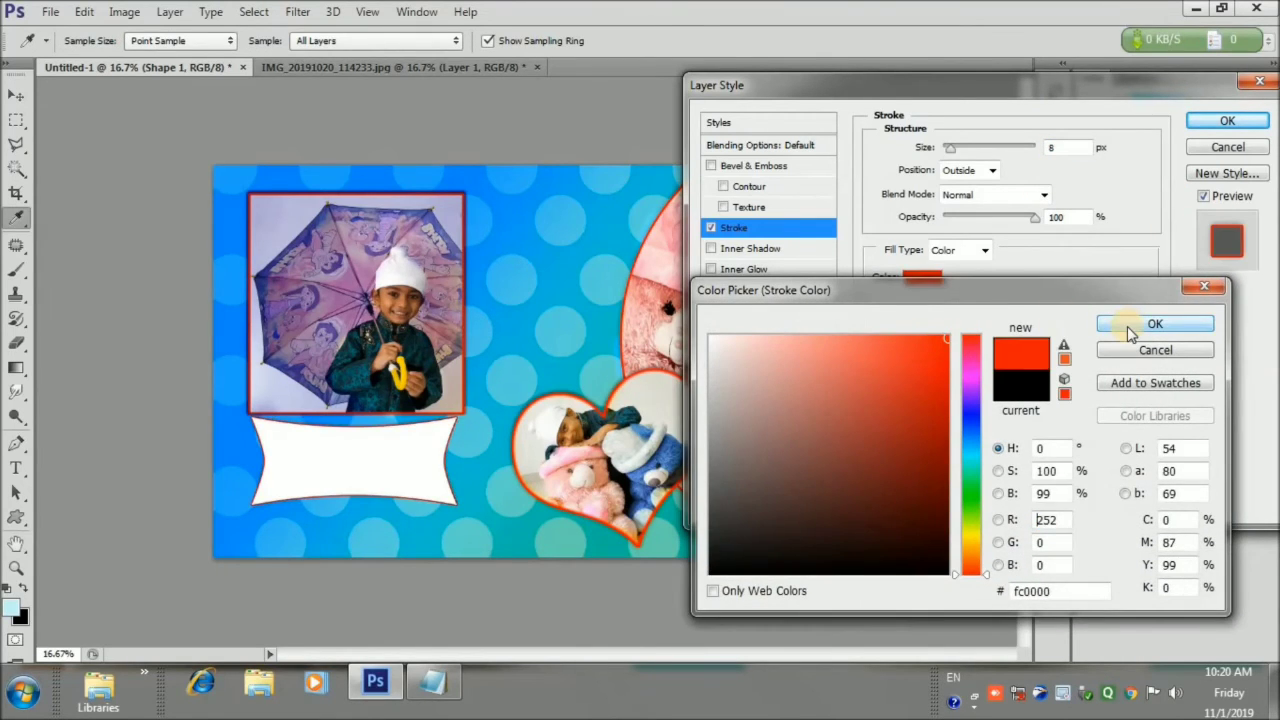
left_click(1127, 326)
type("12")
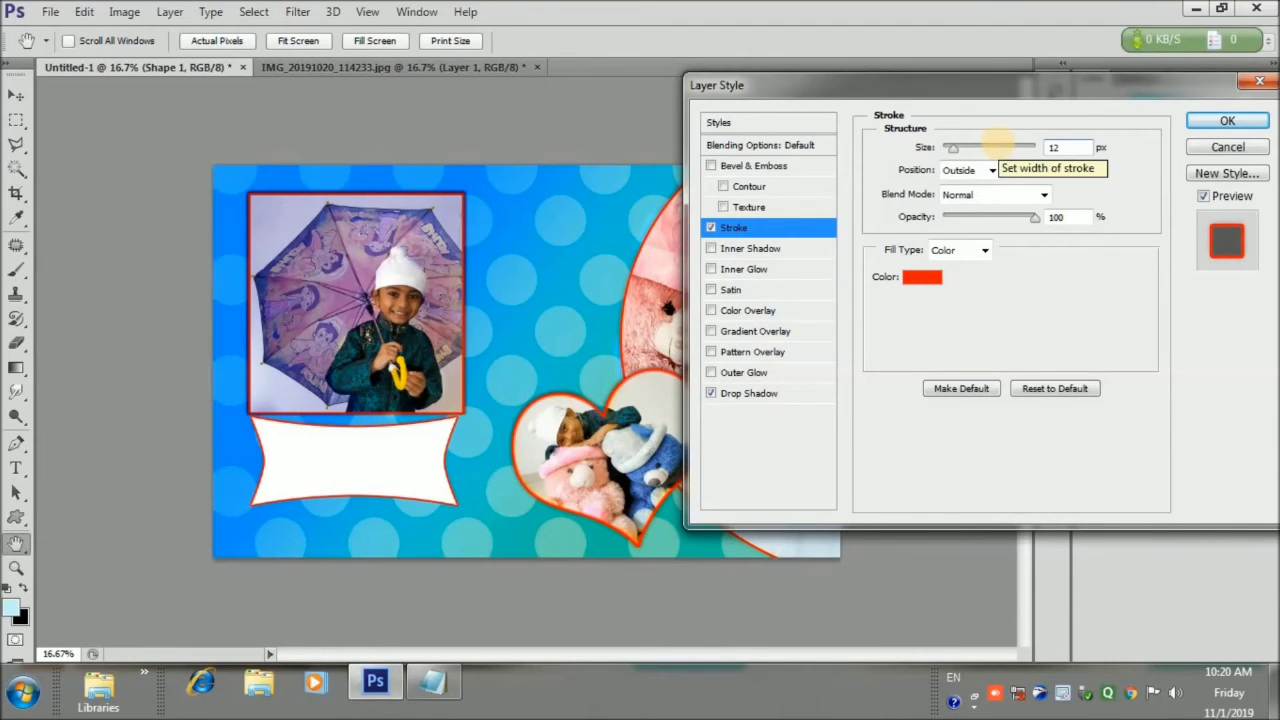
key("Return")
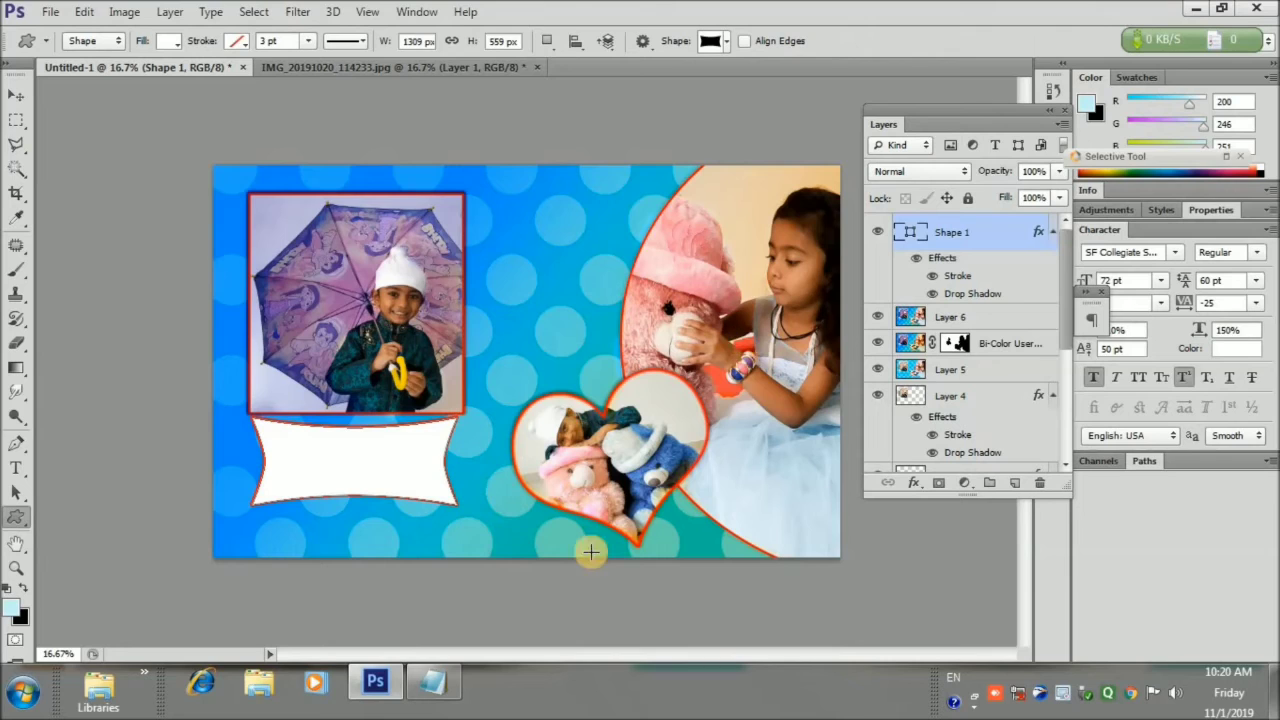
Nudge the banner Shape 1 slightly downward
left_click(16, 94)
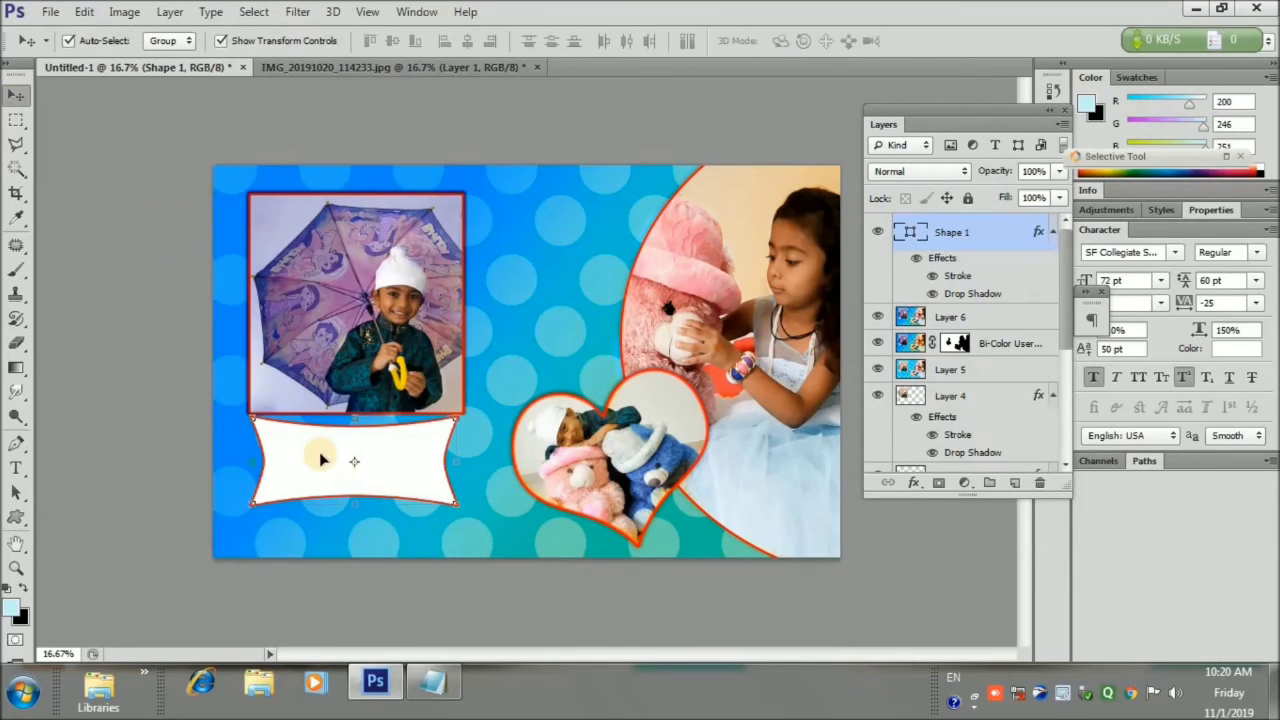
key("ctrl+t")
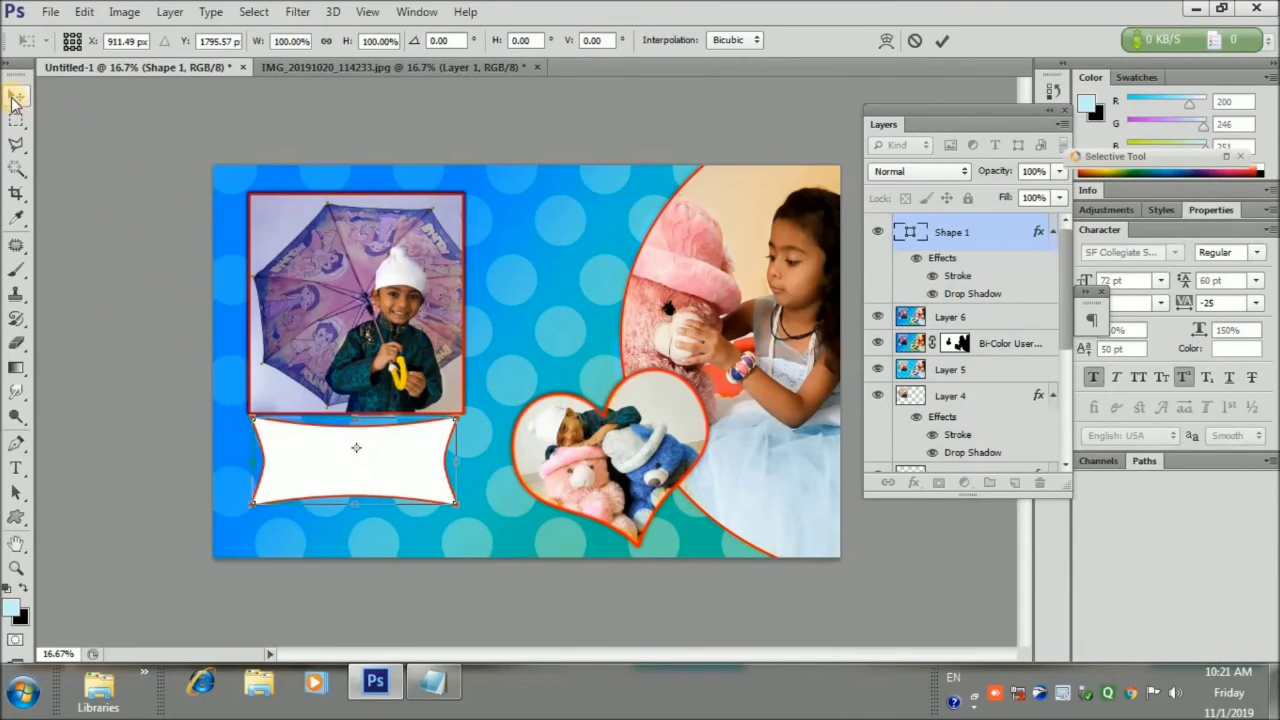
left_click(16, 97)
left_click(556, 271)
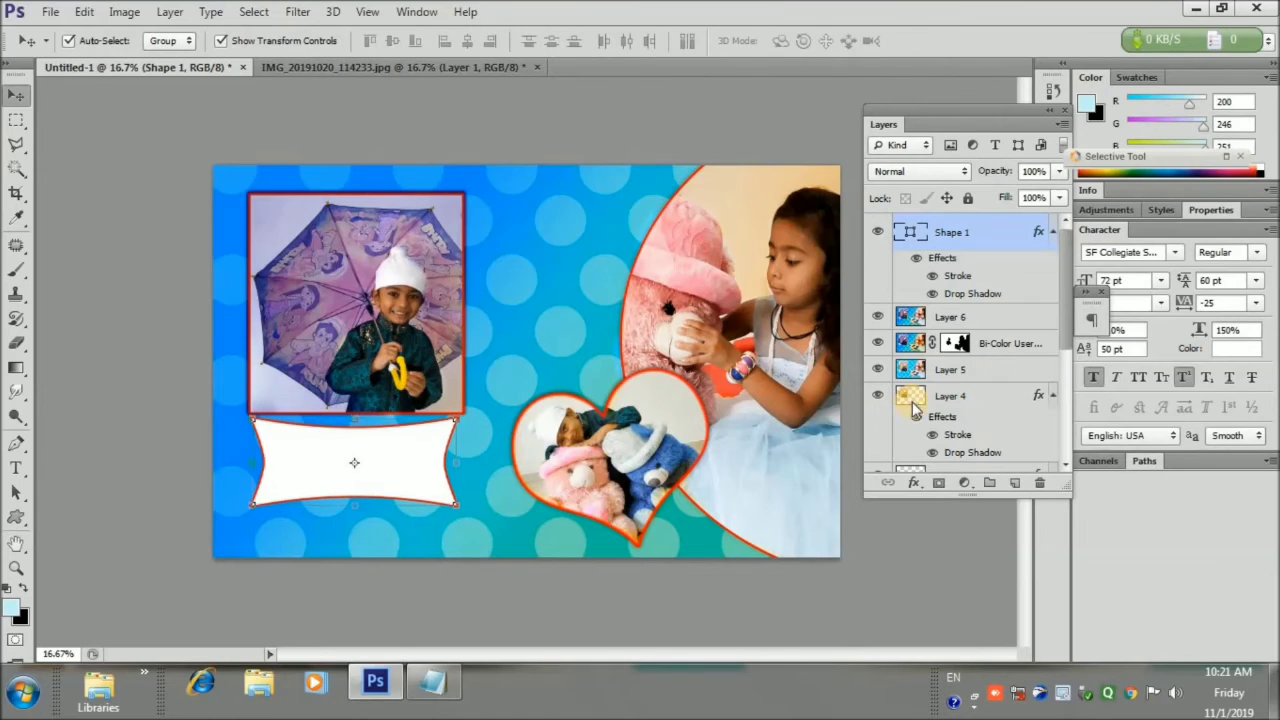
key("shift+Down")
key("shift+Down")
key("shift+Down")
key("shift+Down")
key("shift+Down")
key("shift+Down")
key("shift+Down")
key("shift+Down")
key("shift+Down")
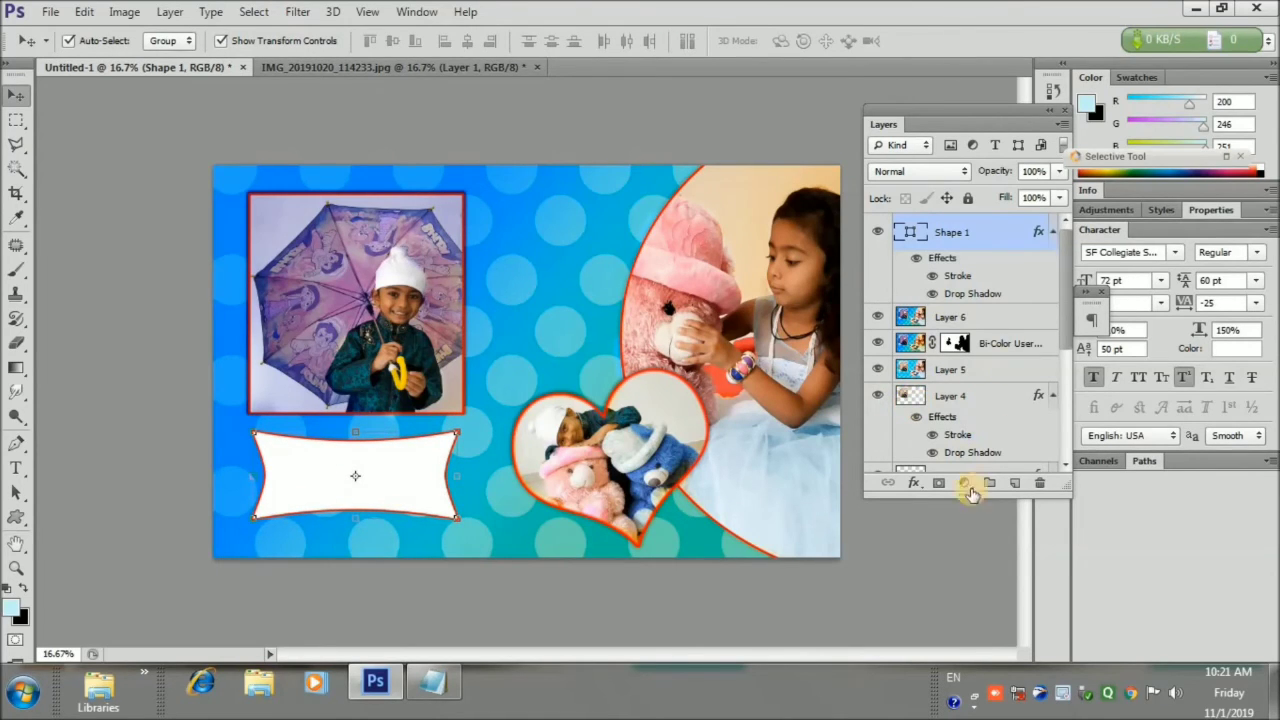
Tidy the Layers panel selection, ending with the banner's Shape 1 layer selected
scroll(1072, 348, "down", 3)
left_click(993, 334, "shift")
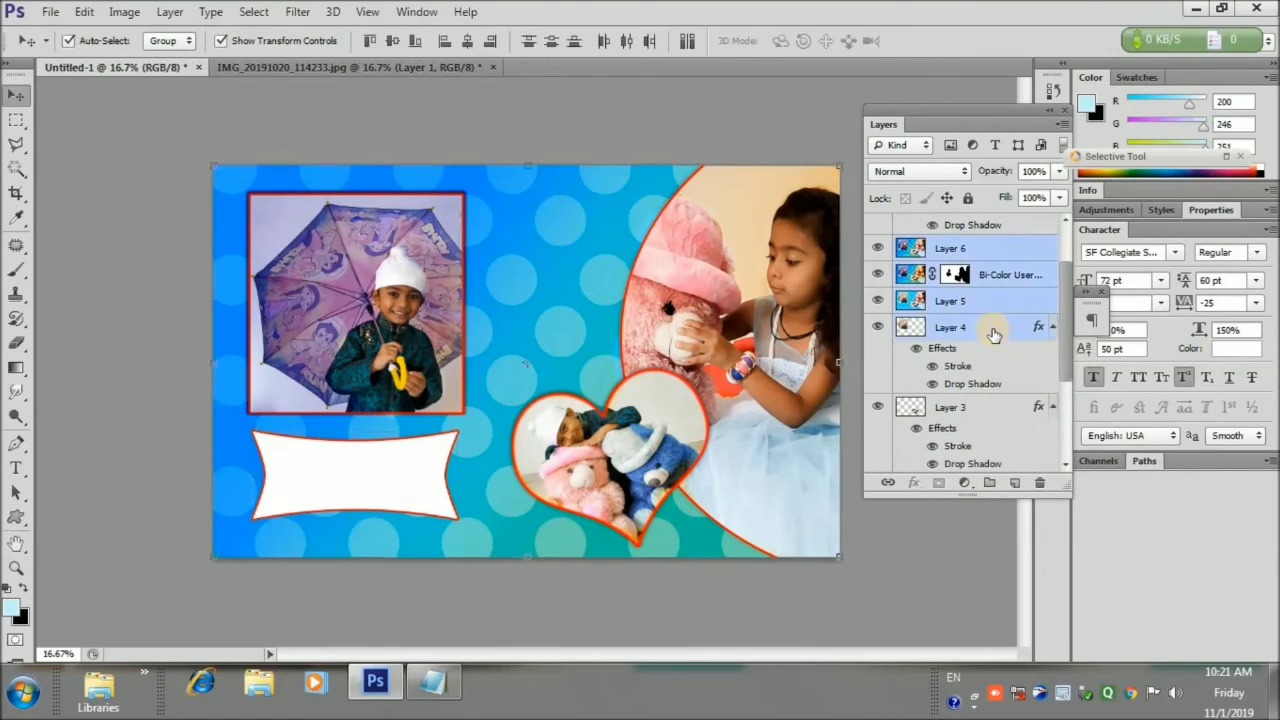
left_click_drag(987, 424, 985, 331)
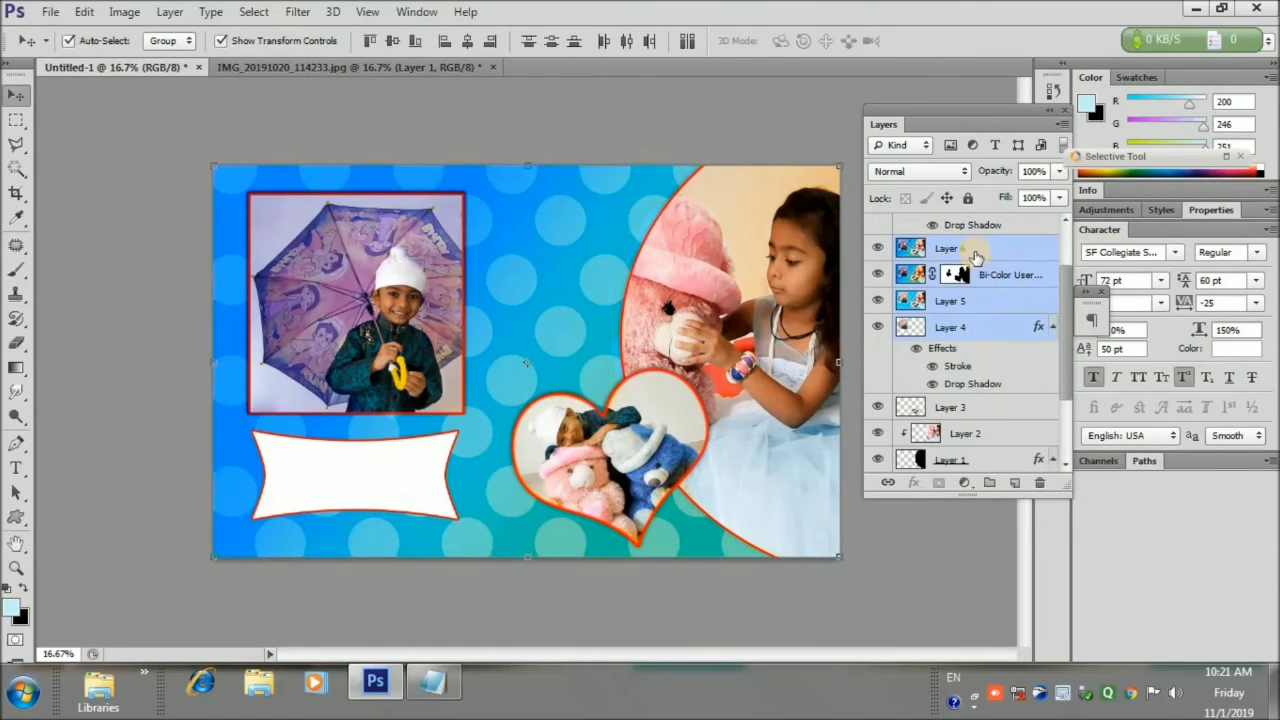
left_click(984, 428)
left_click(975, 363)
scroll(1072, 338, "up", 3)
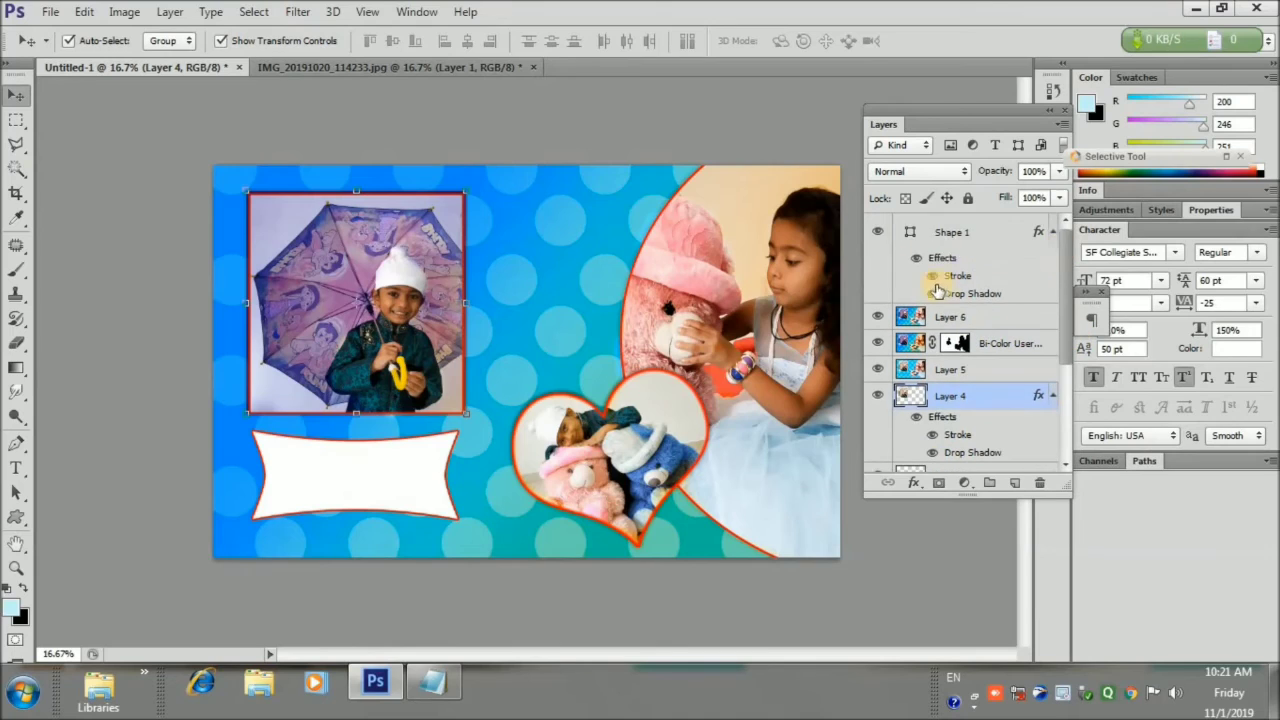
left_click(955, 232, "ctrl")
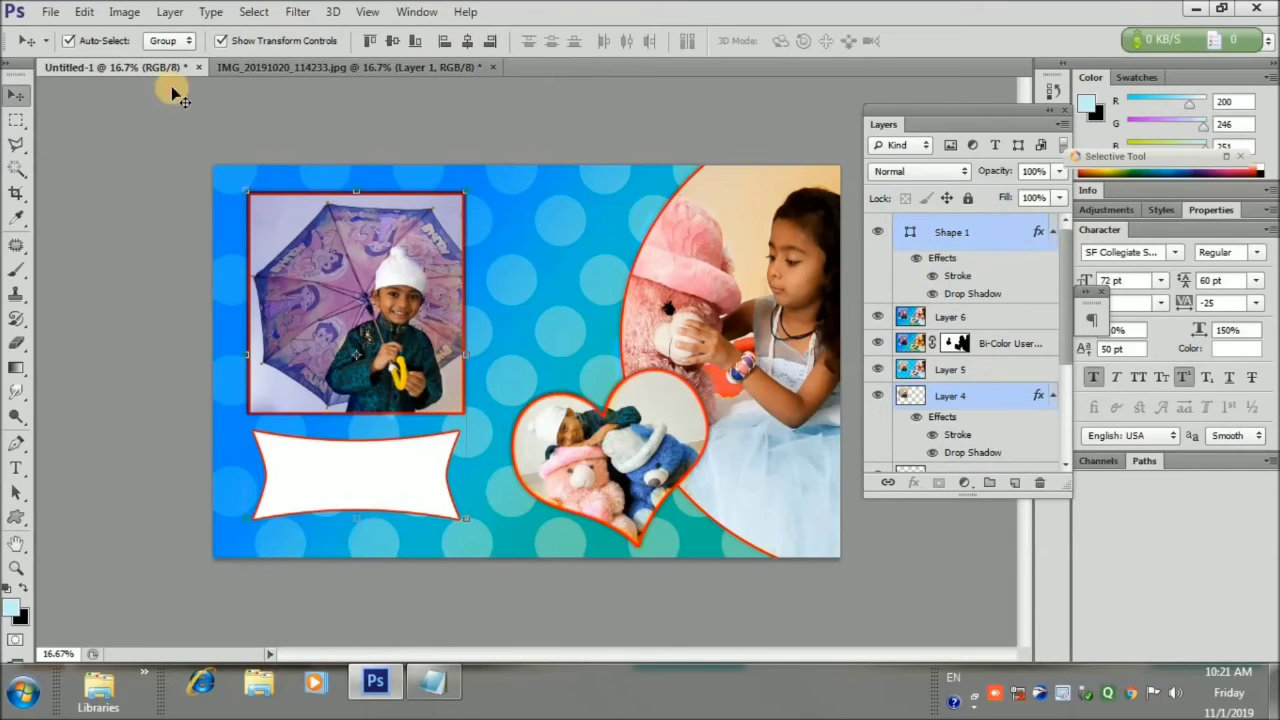
left_click(123, 254)
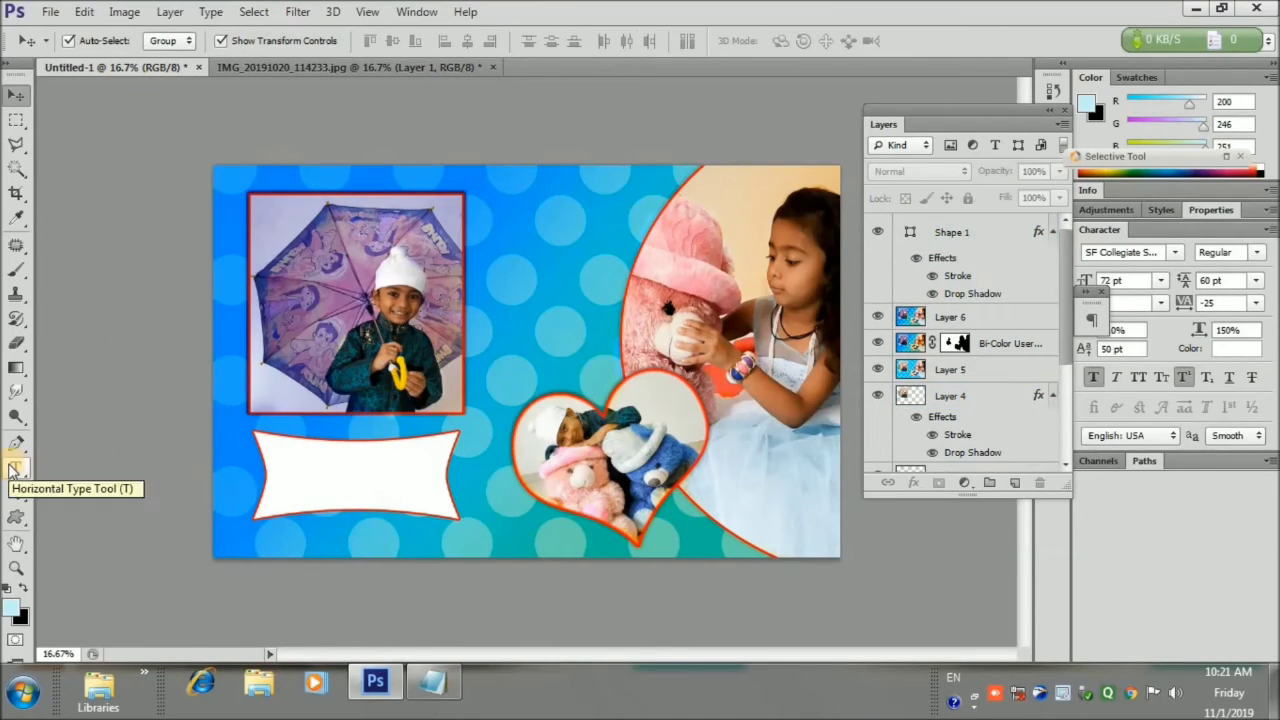
left_click(962, 276)
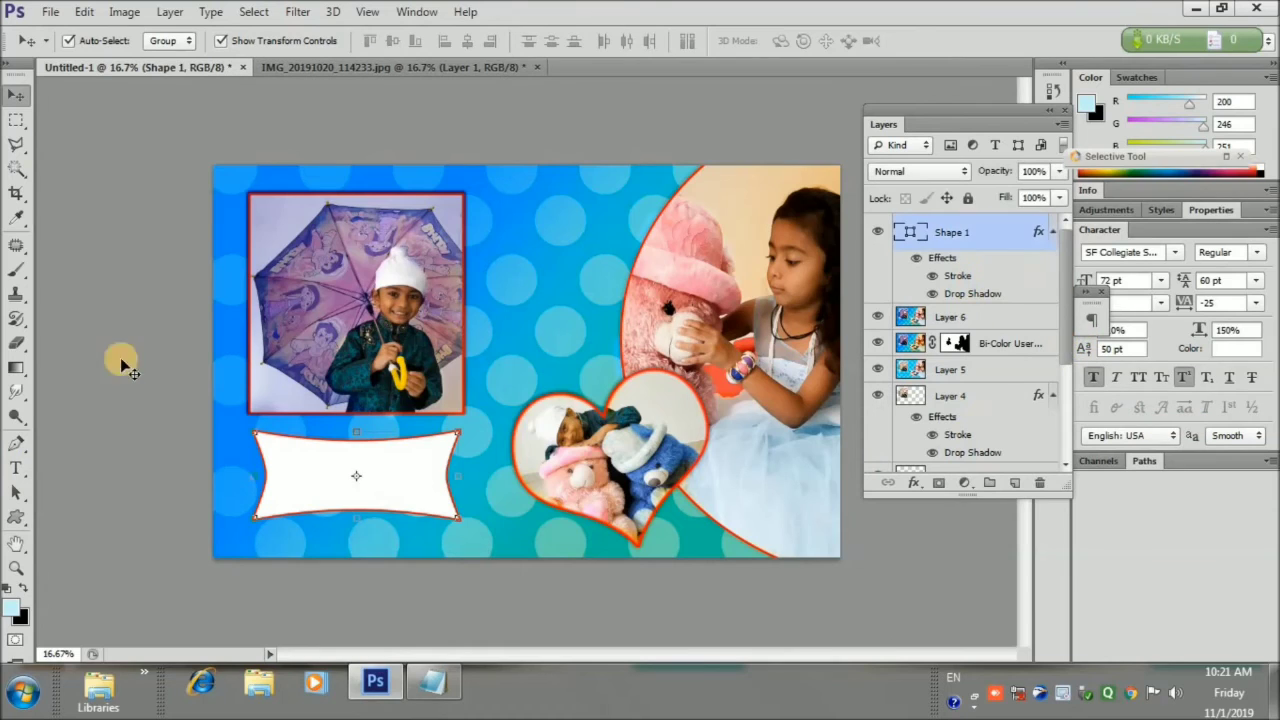
Set the Mundan Ceremony text's line spacing to 60 pt
left_click(16, 467)
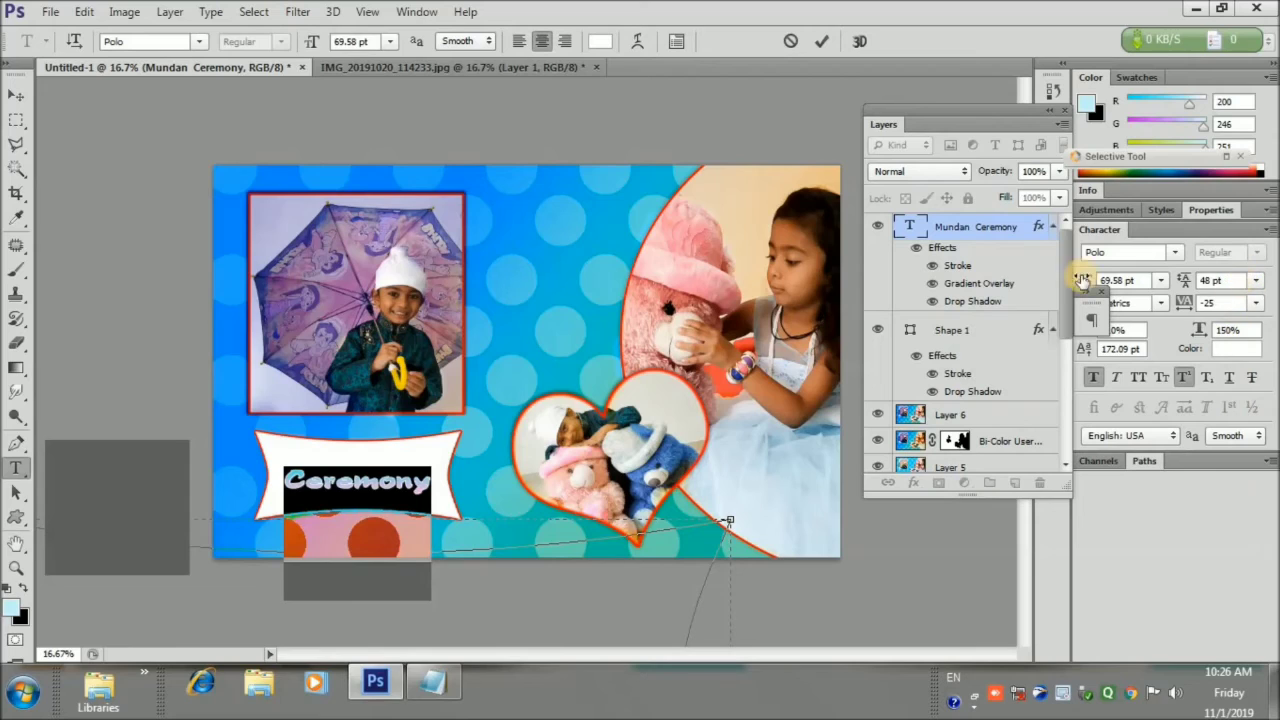
left_click_drag(1082, 281, 1027, 281)
type("50")
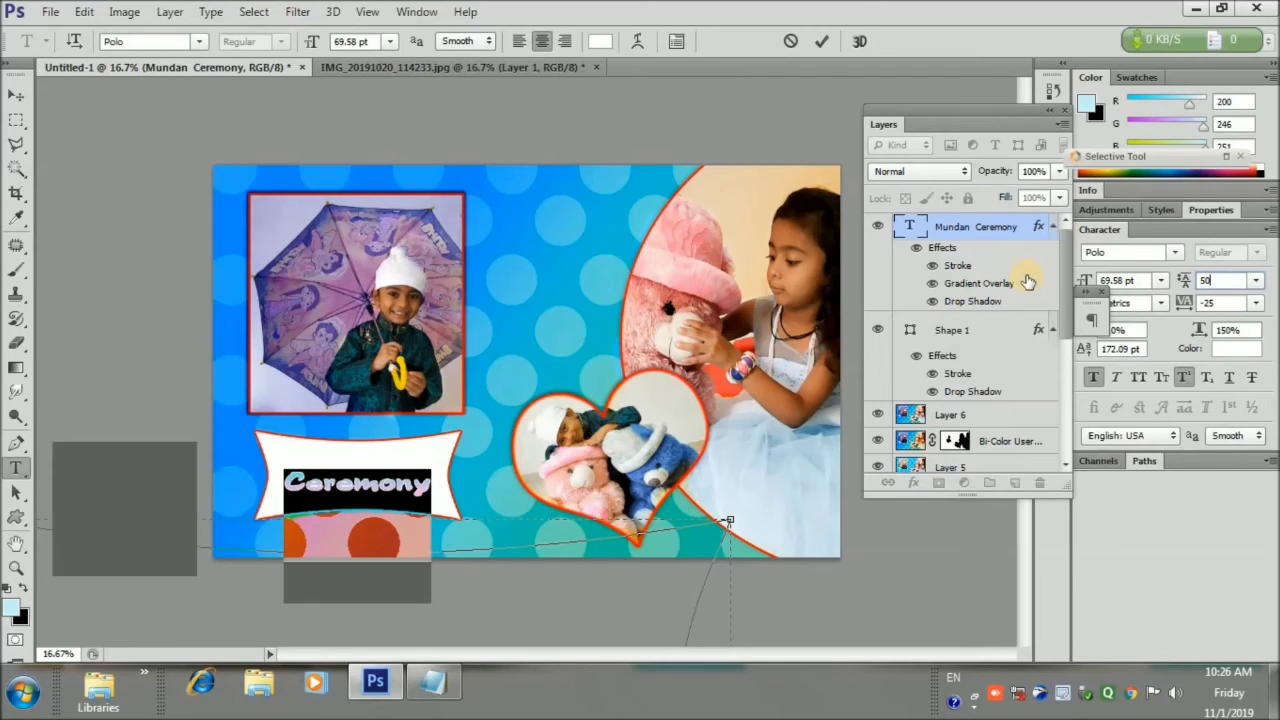
key("Return")
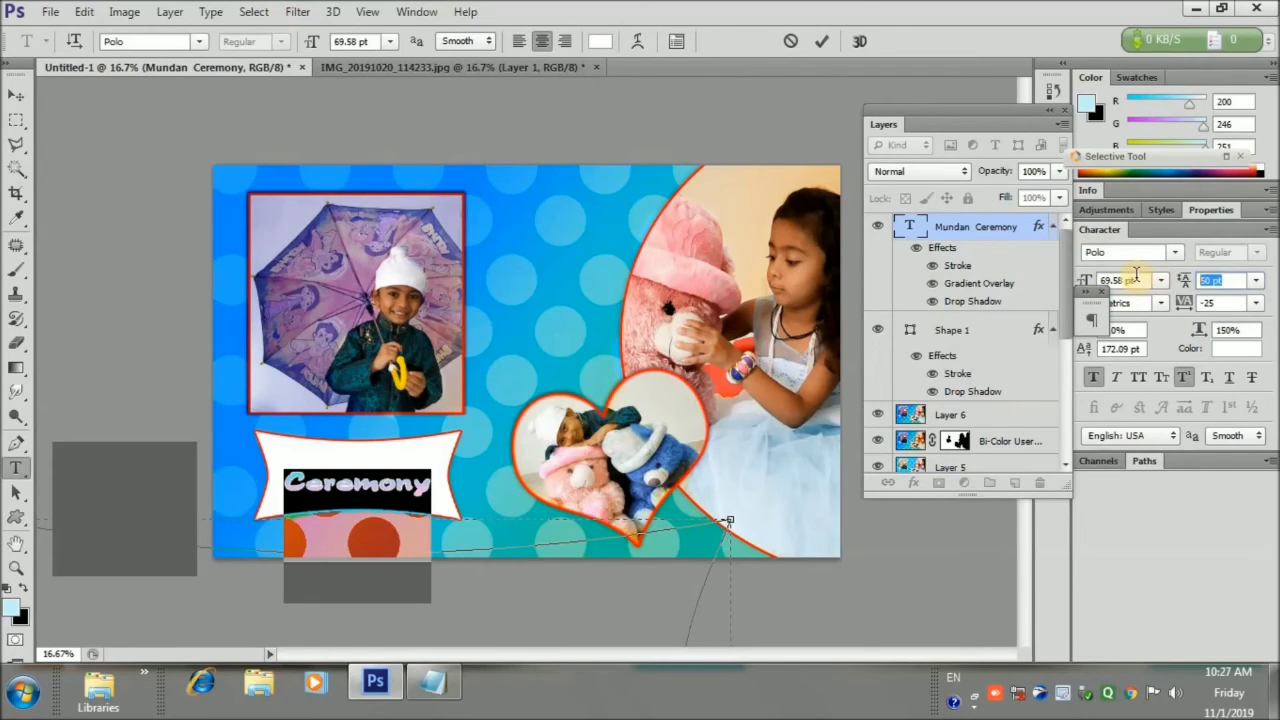
type("55")
key("Return")
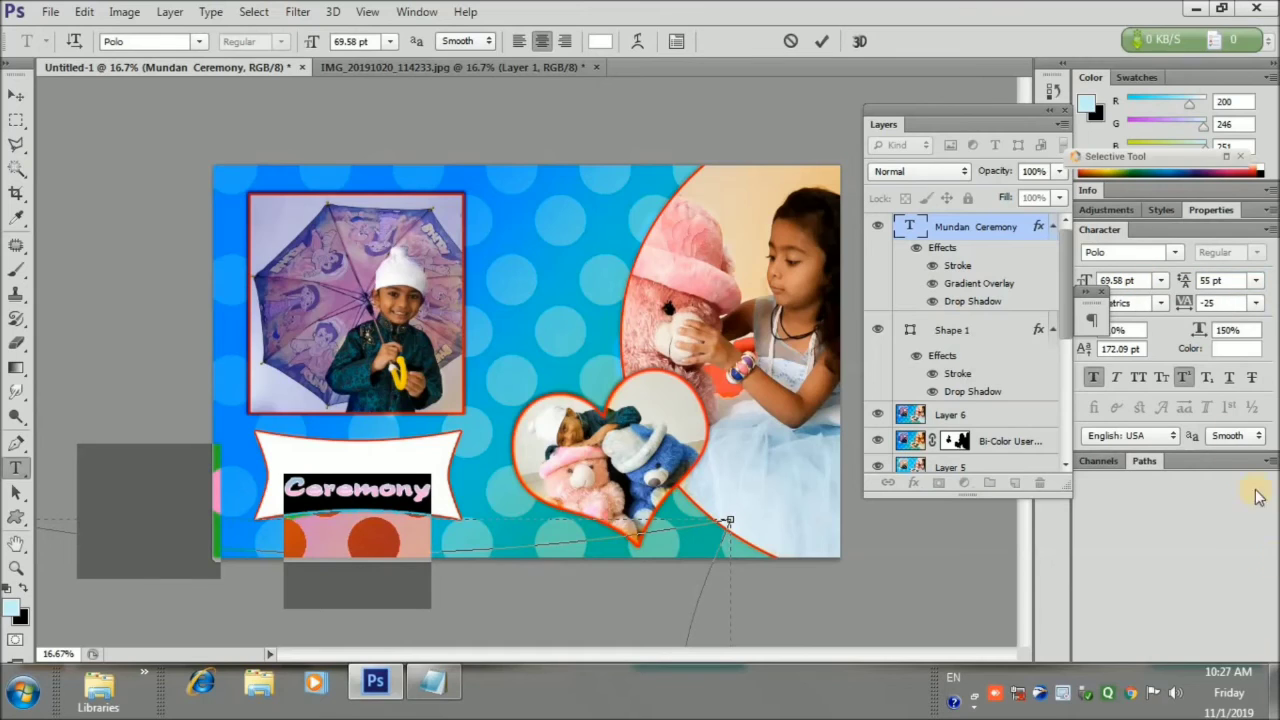
left_click(1258, 287)
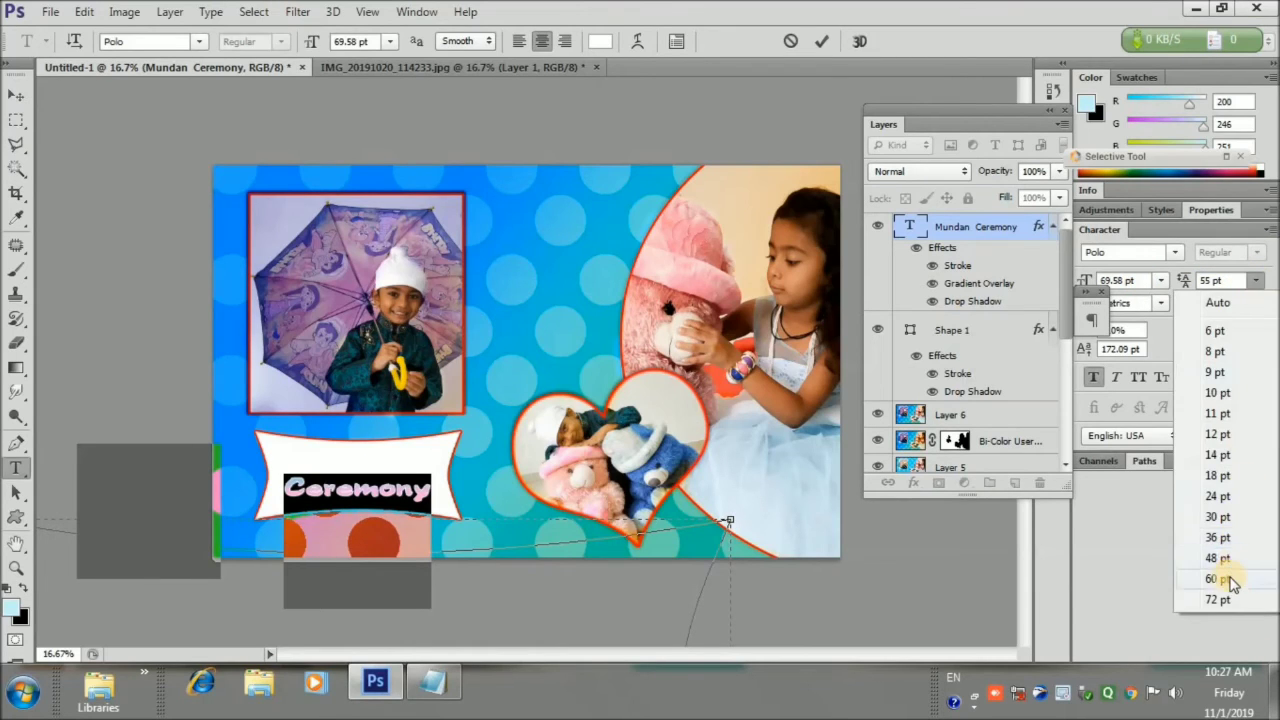
left_click(1224, 582)
left_click(823, 42)
Move the Mundan Ceremony text up and centre it horizontally on the banner shape
left_click(16, 95)
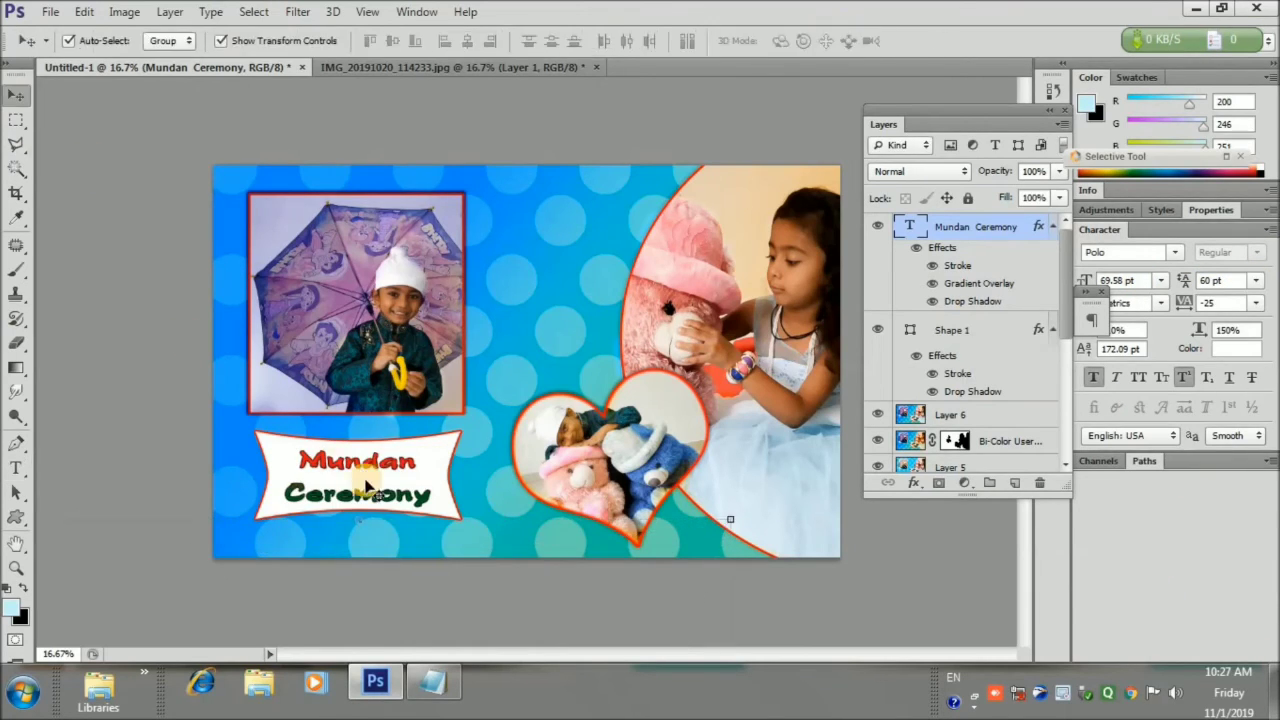
left_click_drag(365, 481, 363, 478)
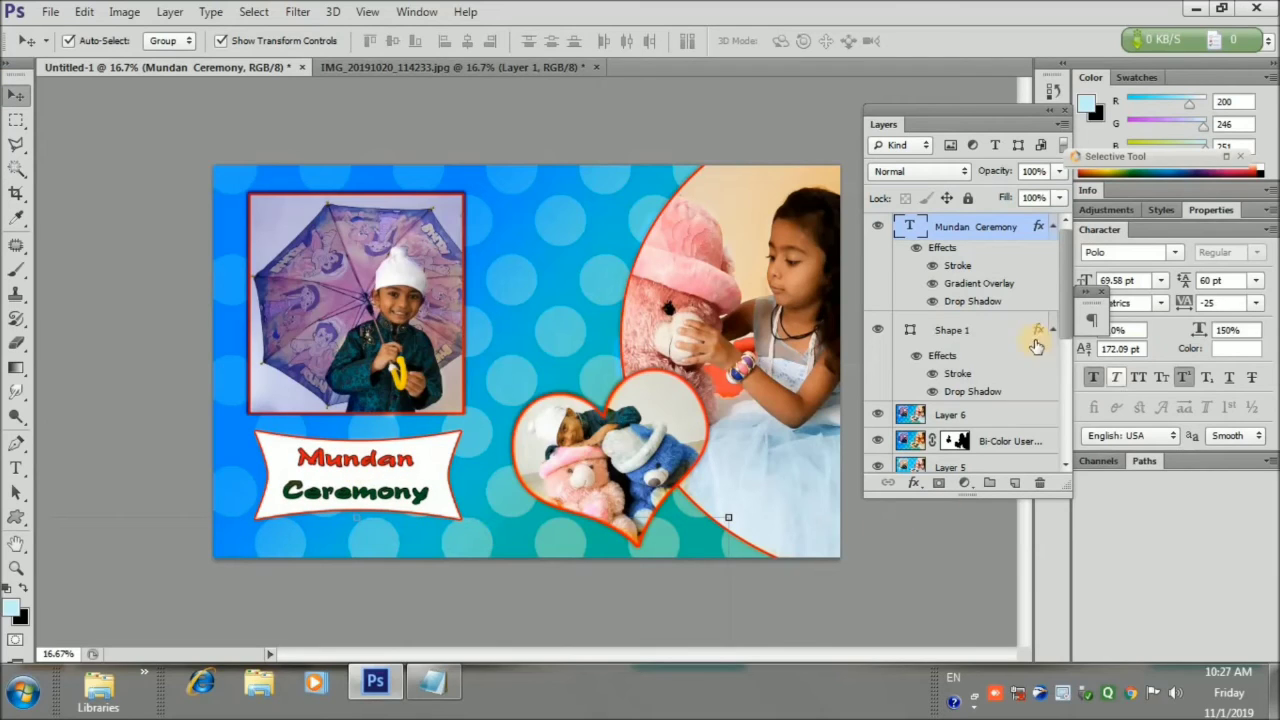
left_click(988, 341, "ctrl")
left_click(466, 42)
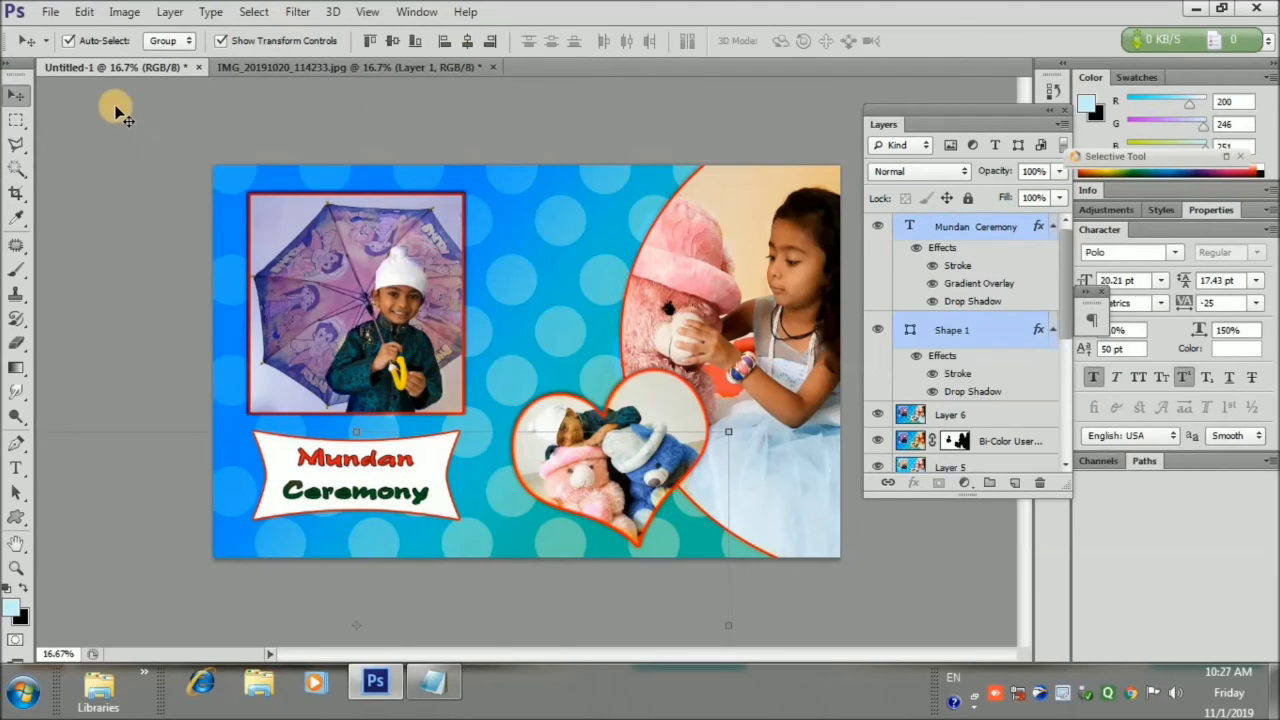
left_click(117, 109)
left_click(1016, 377)
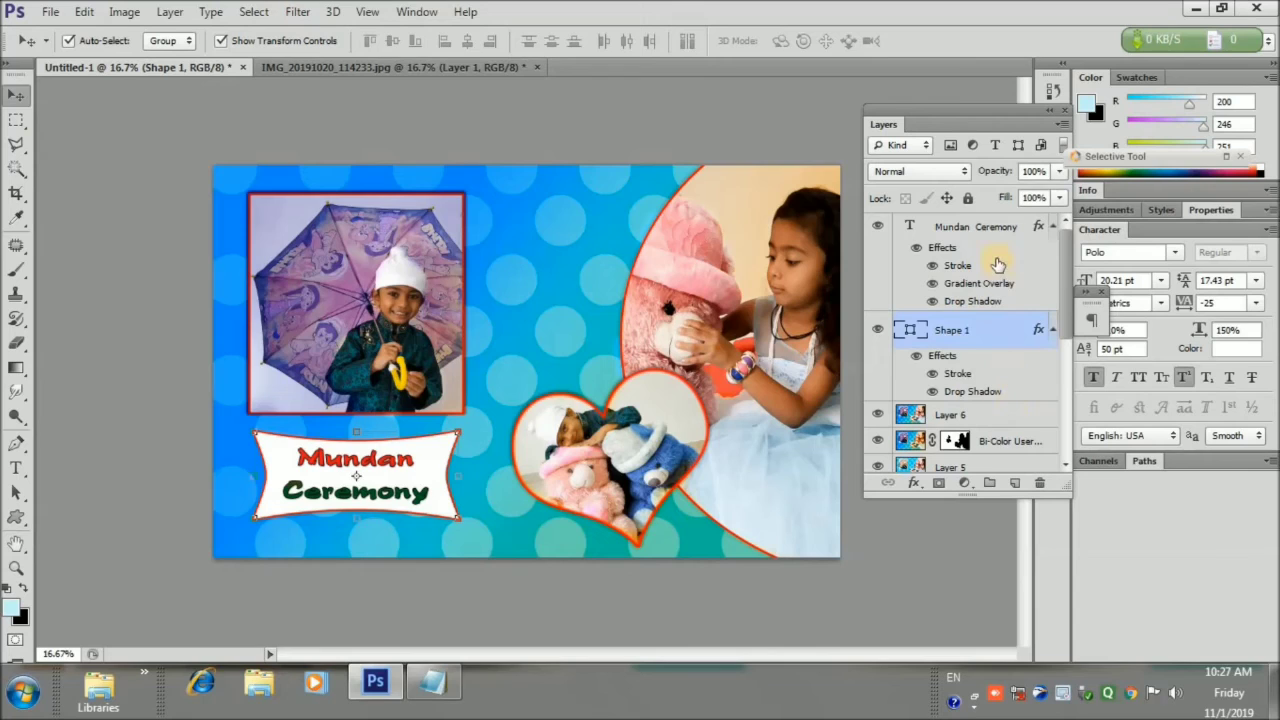
left_click(674, 154)
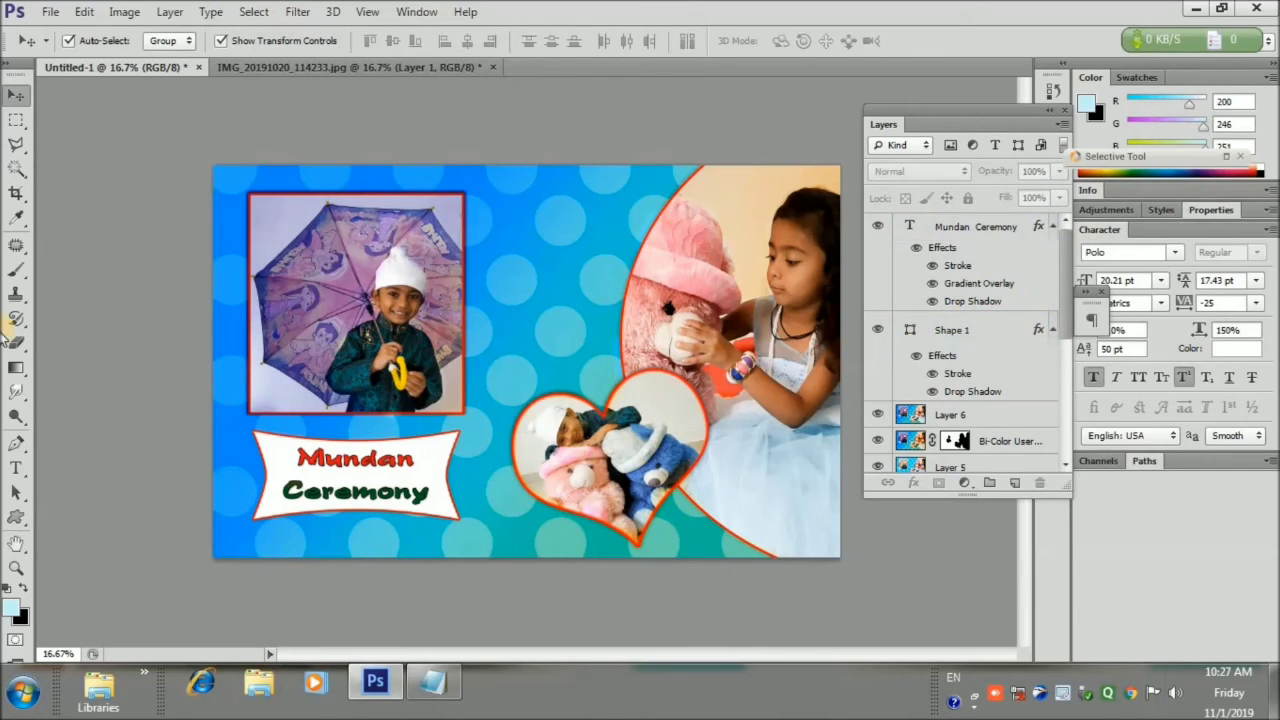
left_click(16, 467)
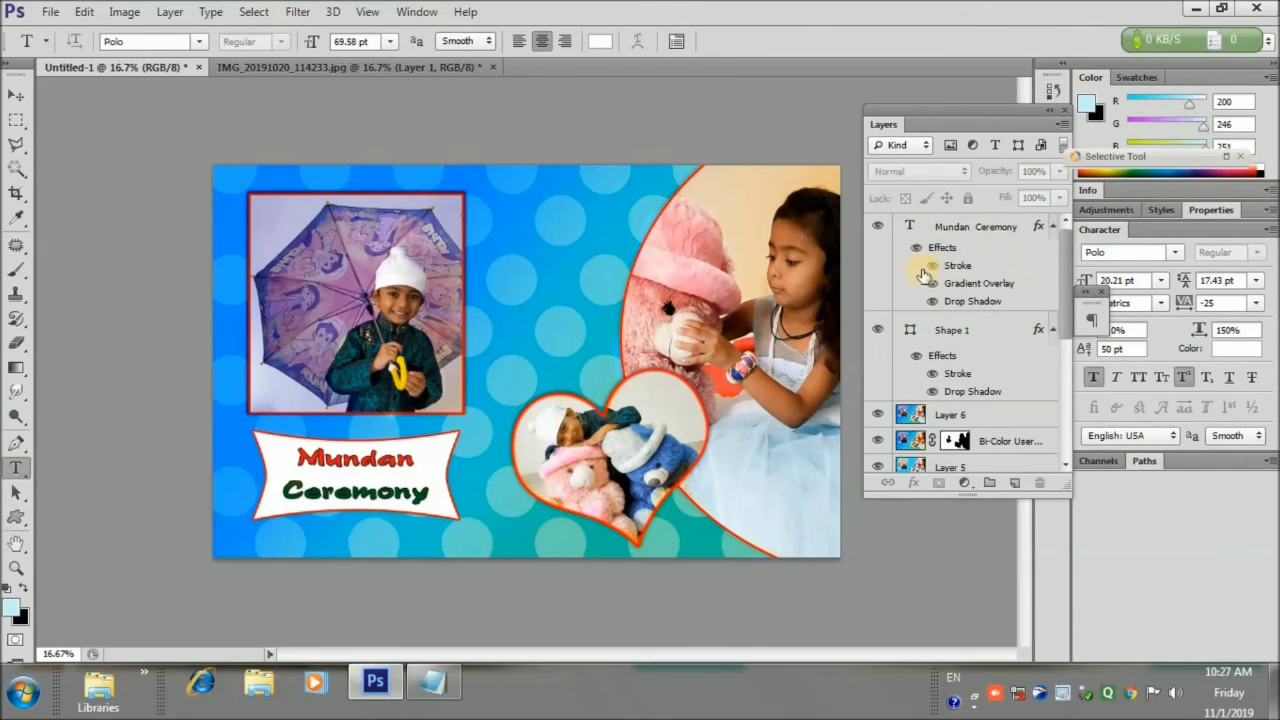
left_click(553, 205)
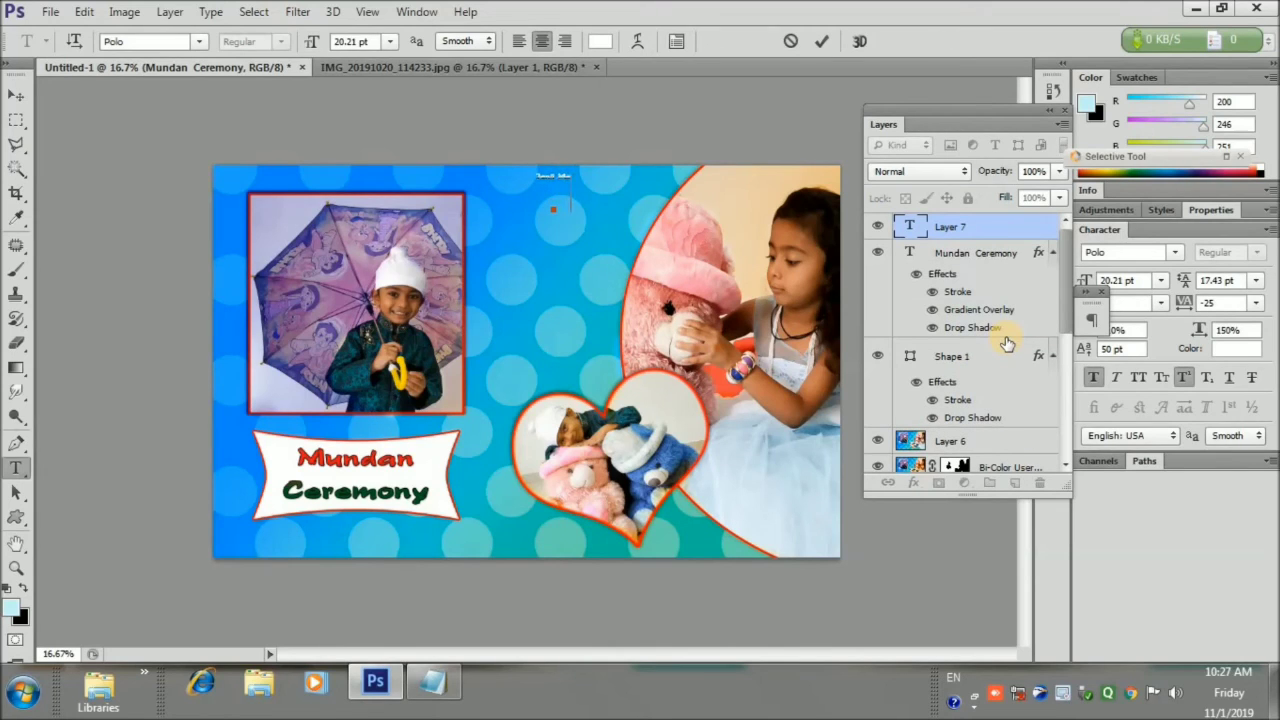
type("nt")
left_click(12, 96)
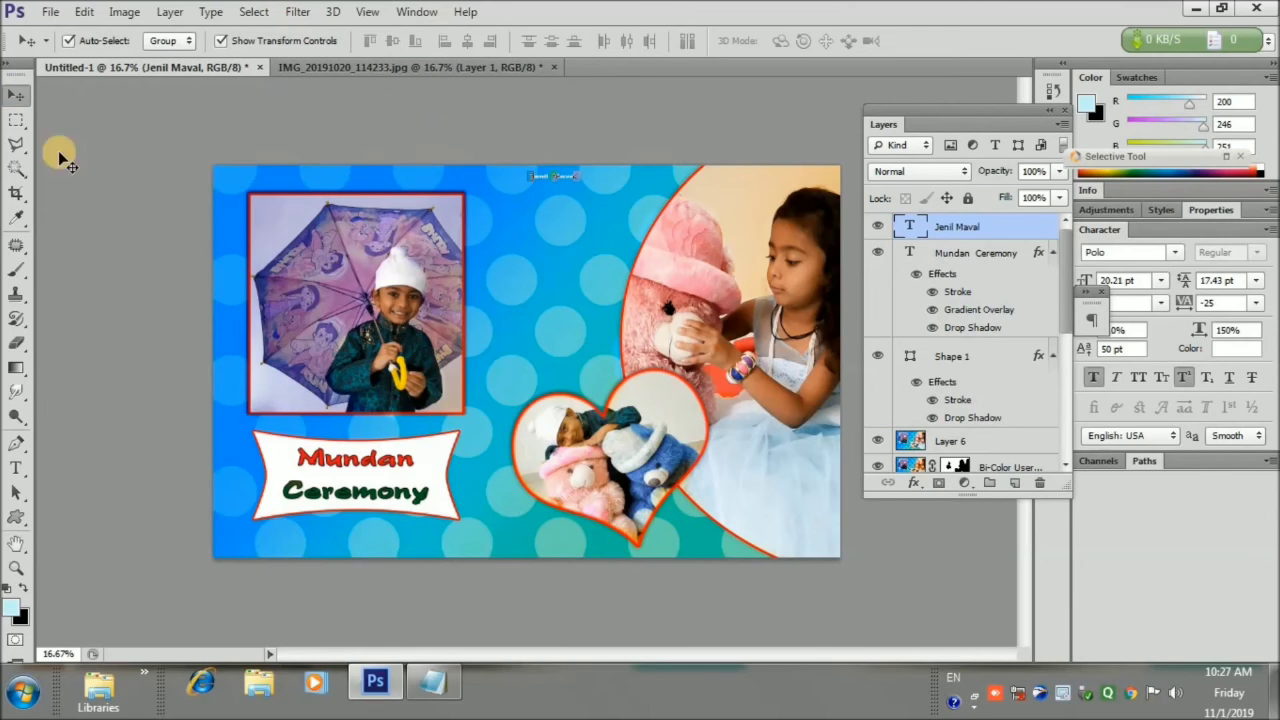
left_click(15, 467)
left_click(555, 176)
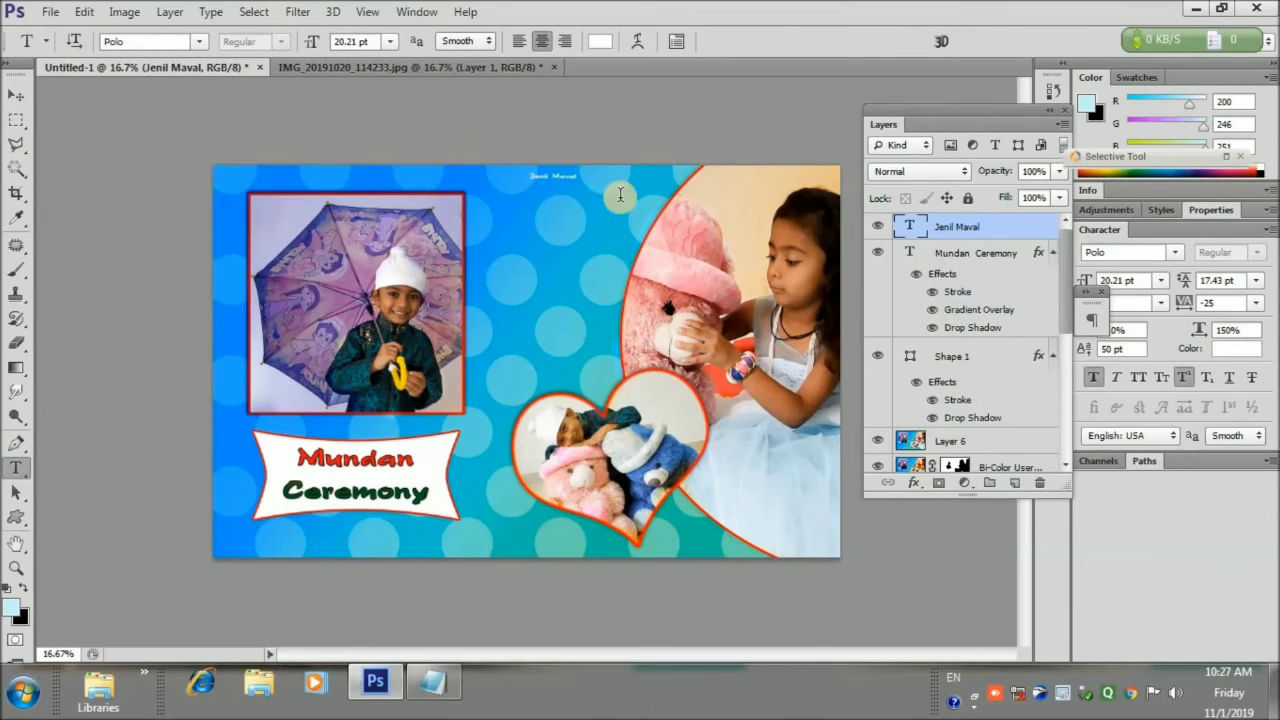
left_click(388, 42)
left_click(391, 360)
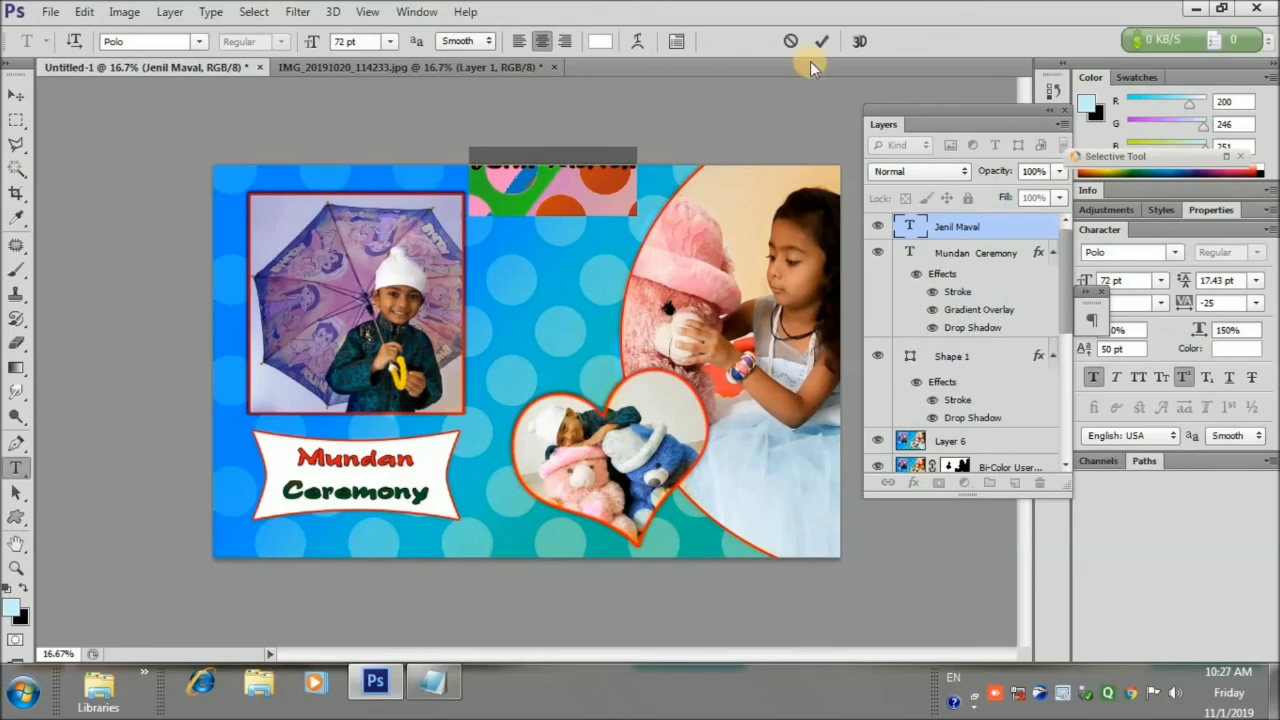
key("ctrl+Return")
Nudge the title down and right from the top edge, then open its Drop Shadow settings
key("ctrl+a")
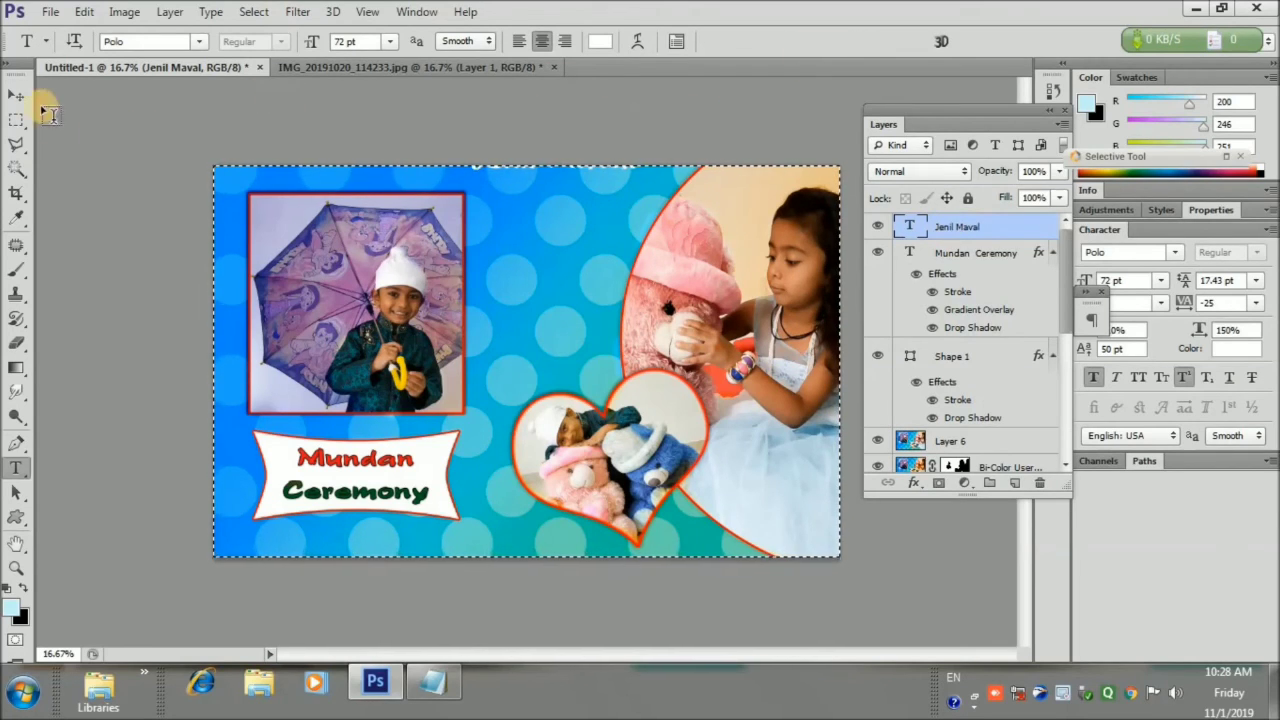
key("v")
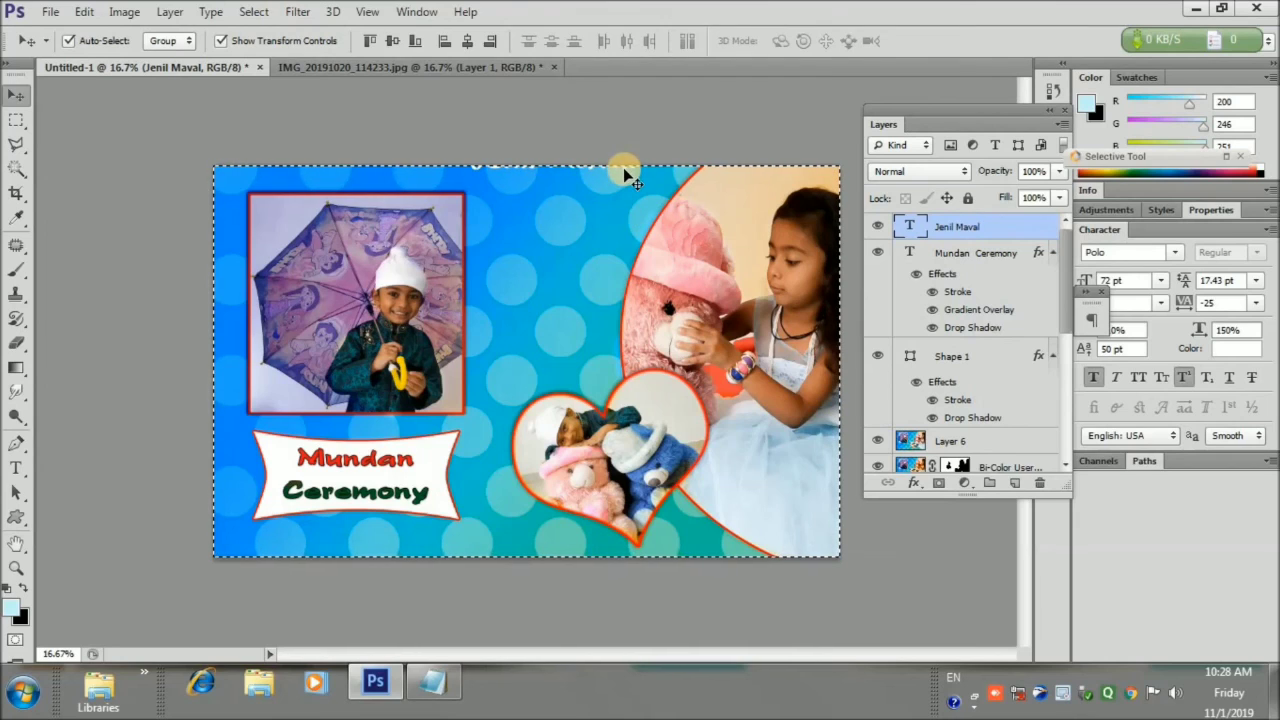
left_click(115, 147)
key("ctrl+z")
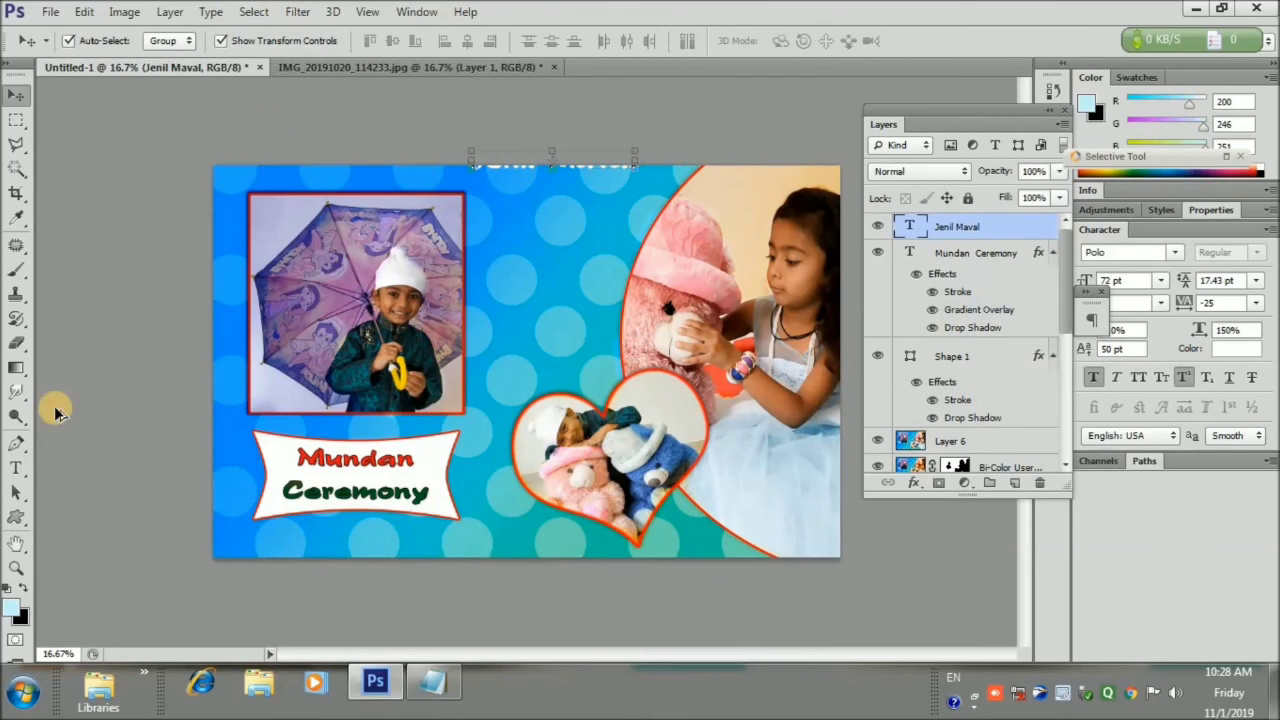
key("shift+Down")
key("shift+Down")
key("shift+Down")
key("shift+Down")
key("shift+Down")
key("shift+Down")
key("shift+Down")
key("shift+Down")
key("shift+Down")
key("shift+Down")
key("shift+Down")
key("shift+Down")
key("shift+Down")
key("shift+Down")
key("shift+Down")
key("shift+Down")
key("shift+Down")
key("shift+Down")
key("shift+Down")
key("shift+Down")
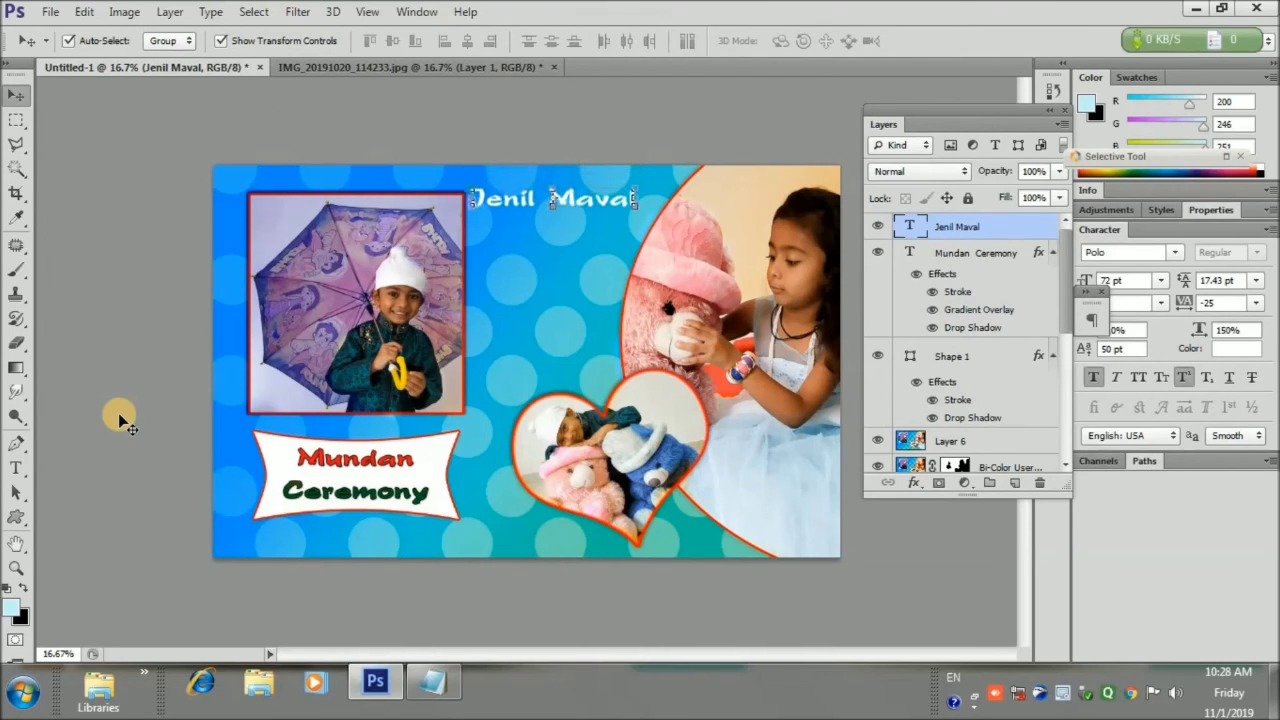
key("shift+Right")
key("shift+Right")
key("shift+Right")
key("shift+Right")
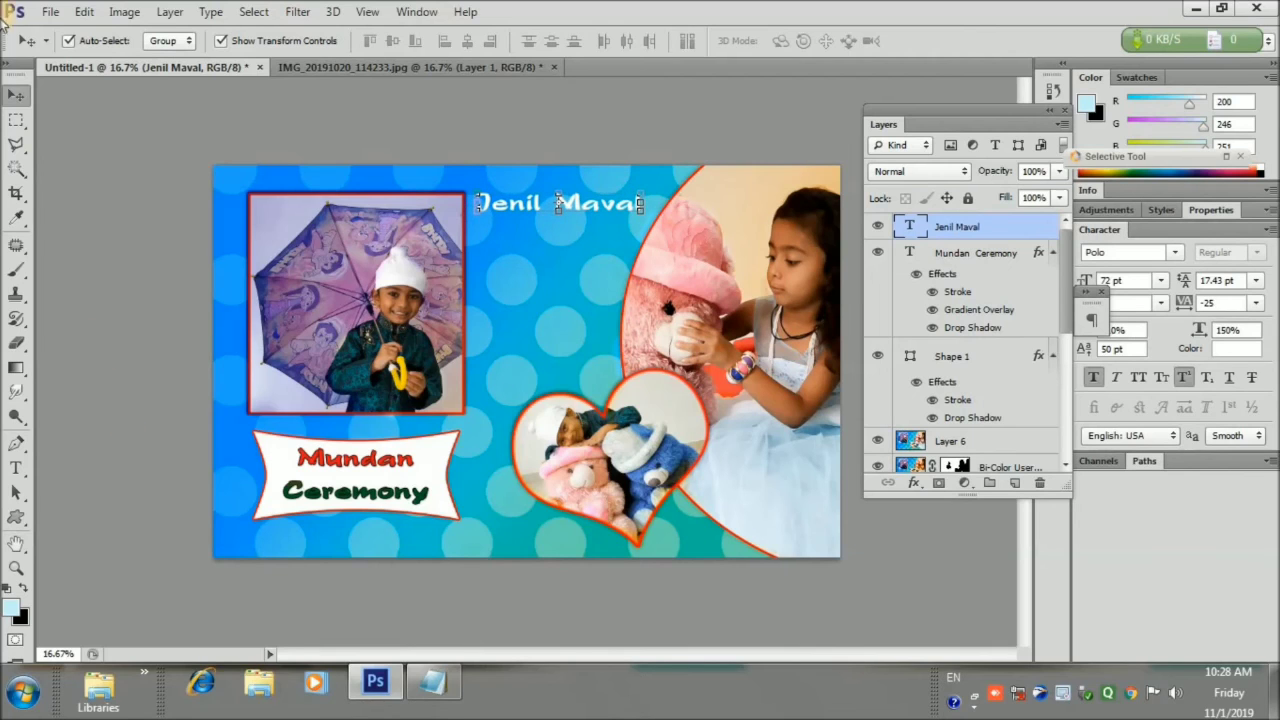
left_click(913, 483)
left_click(947, 473)
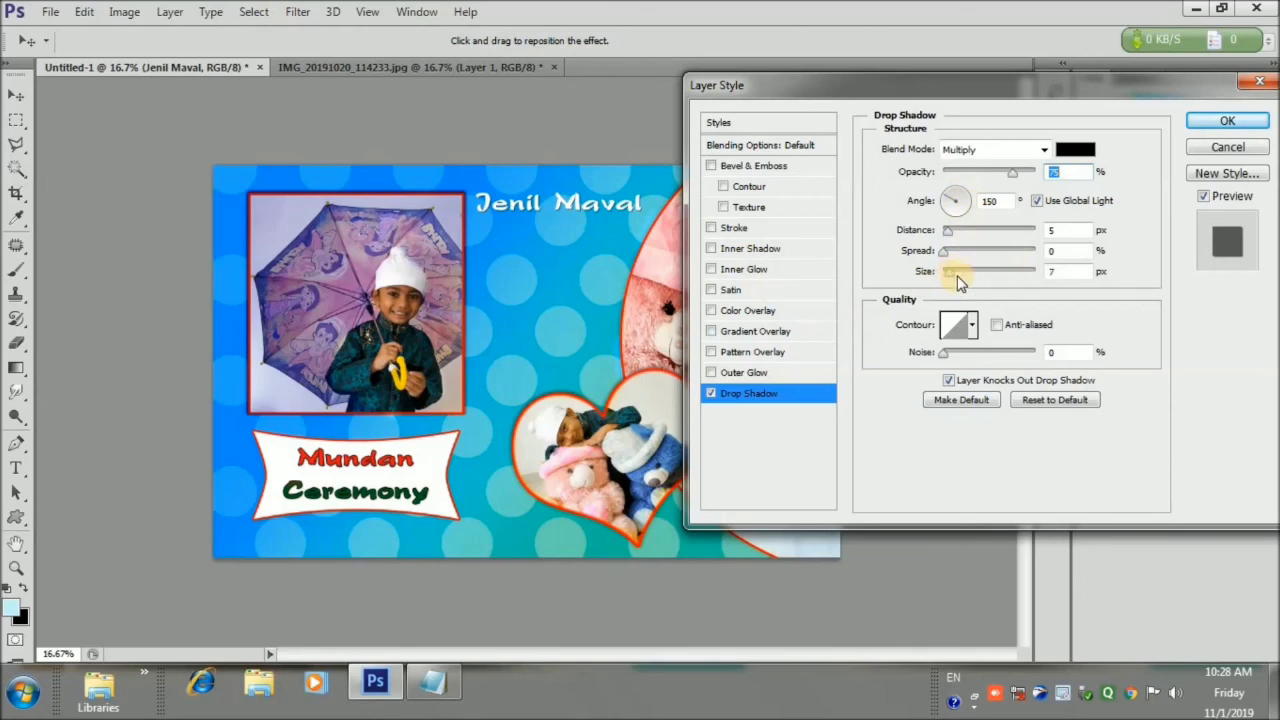
left_click_drag(951, 234, 949, 253)
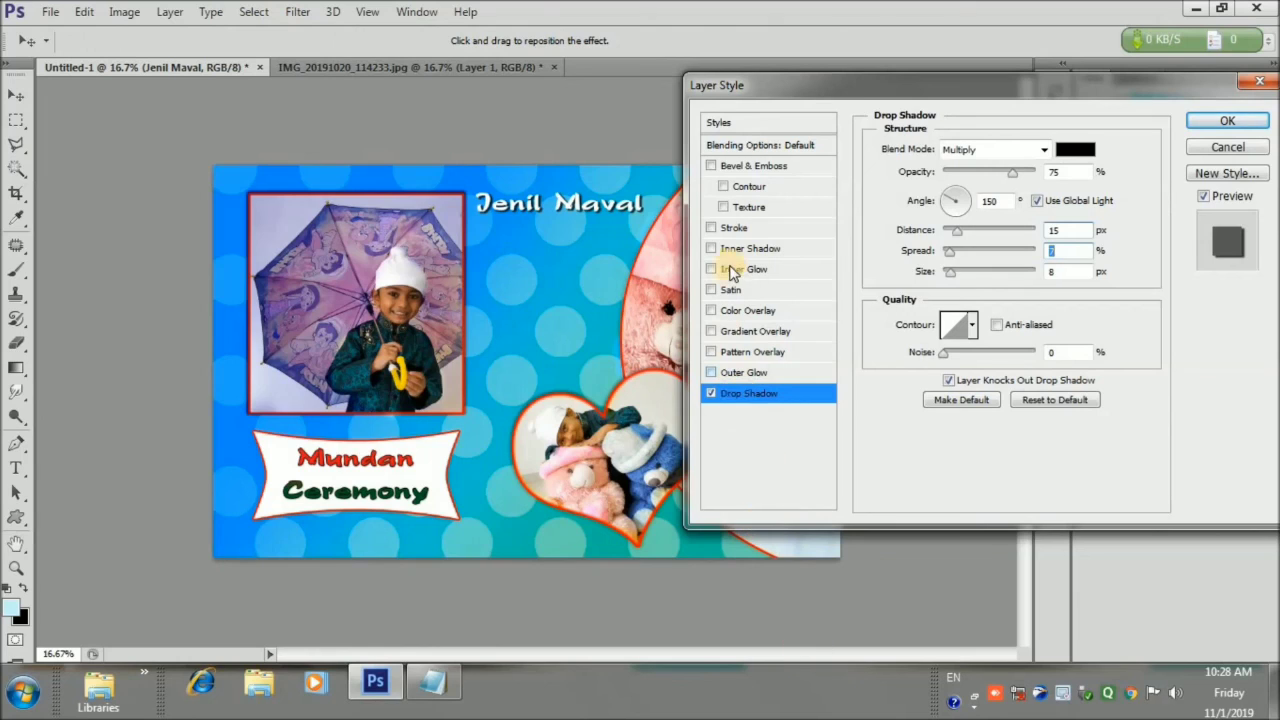
left_click(723, 229)
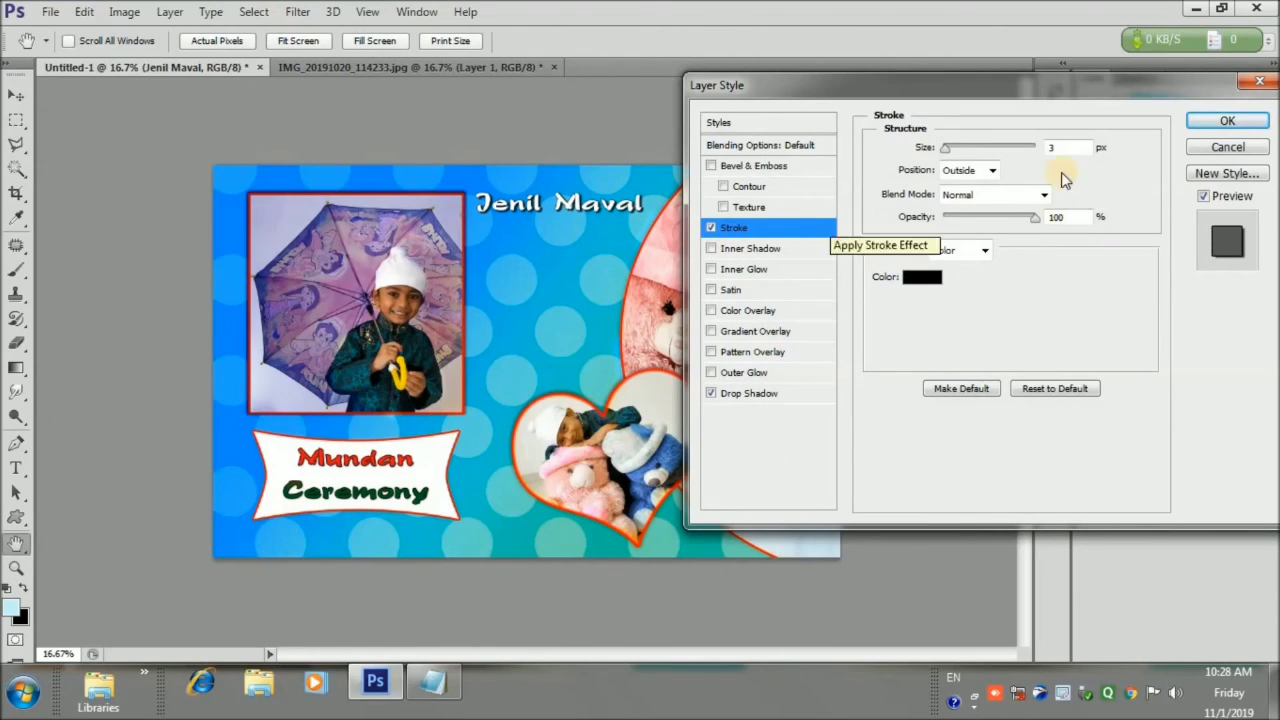
left_click_drag(1062, 149, 994, 155)
type("5")
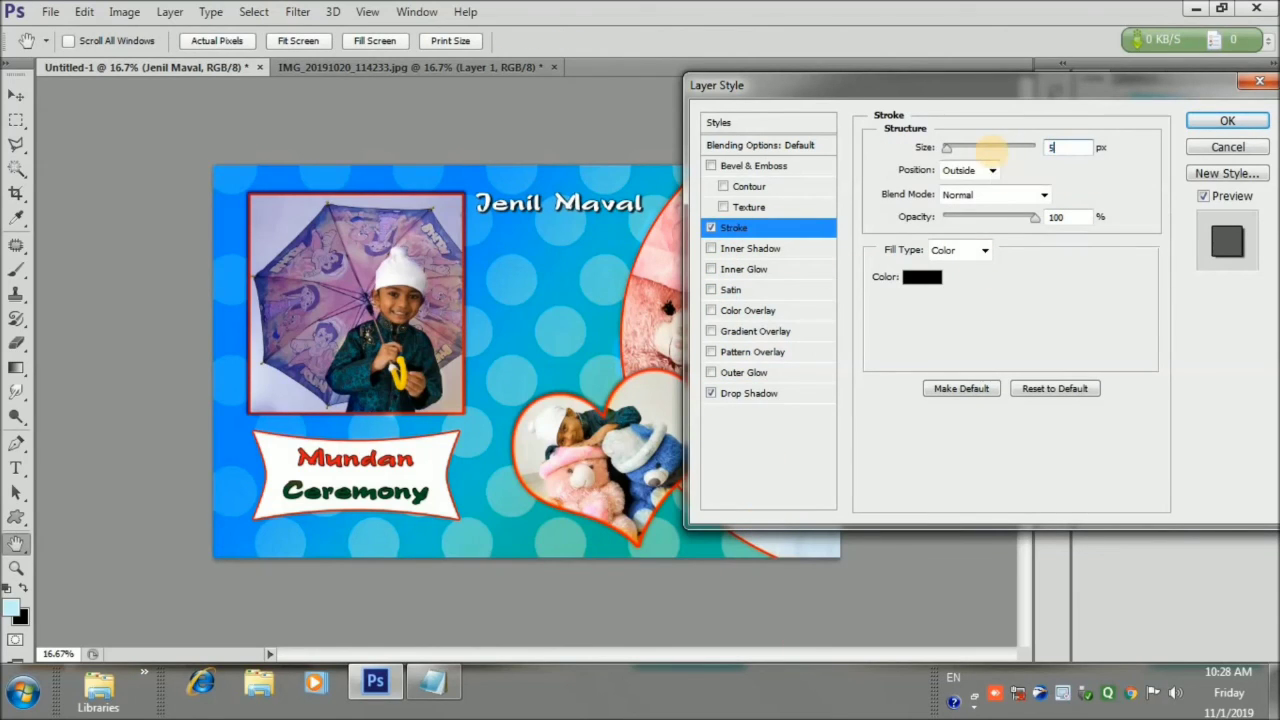
left_click(1262, 121)
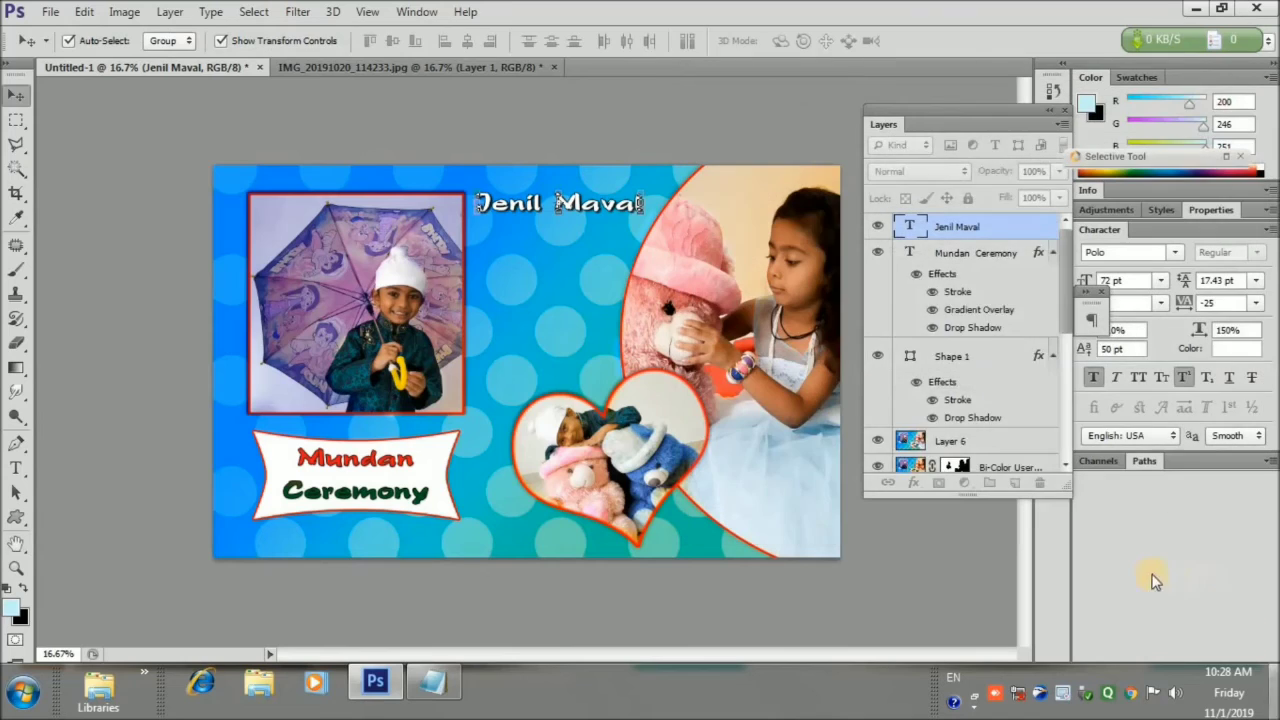
left_click(66, 145)
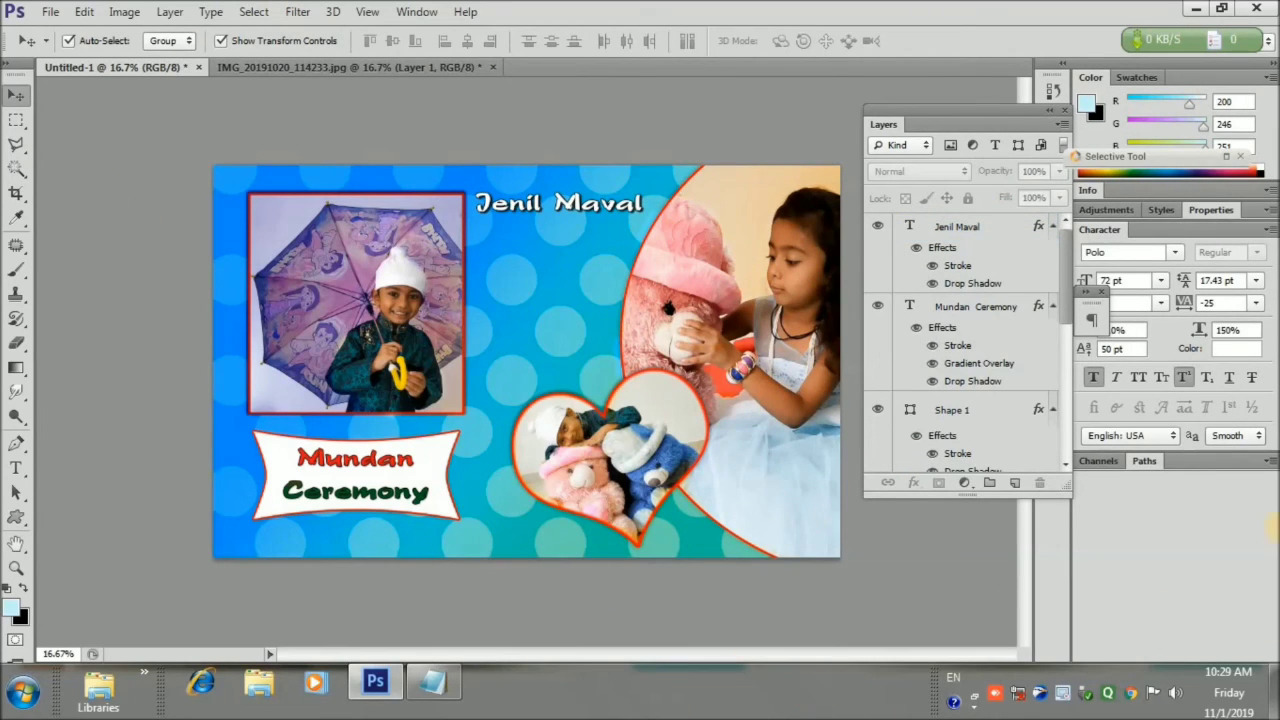
Stamp all visible layers into Layer 7 and save the card as jenil 14.psd
left_click(966, 263)
key("ctrl+shift+alt+e")
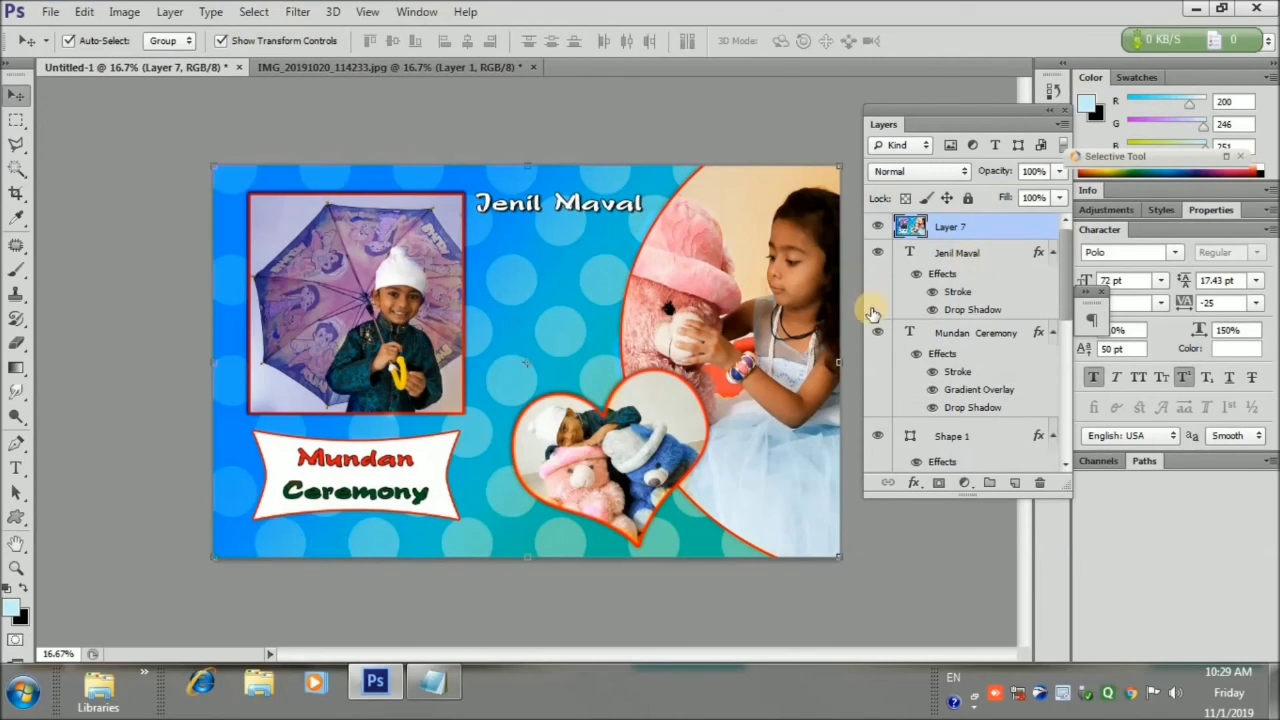
left_click(45, 14)
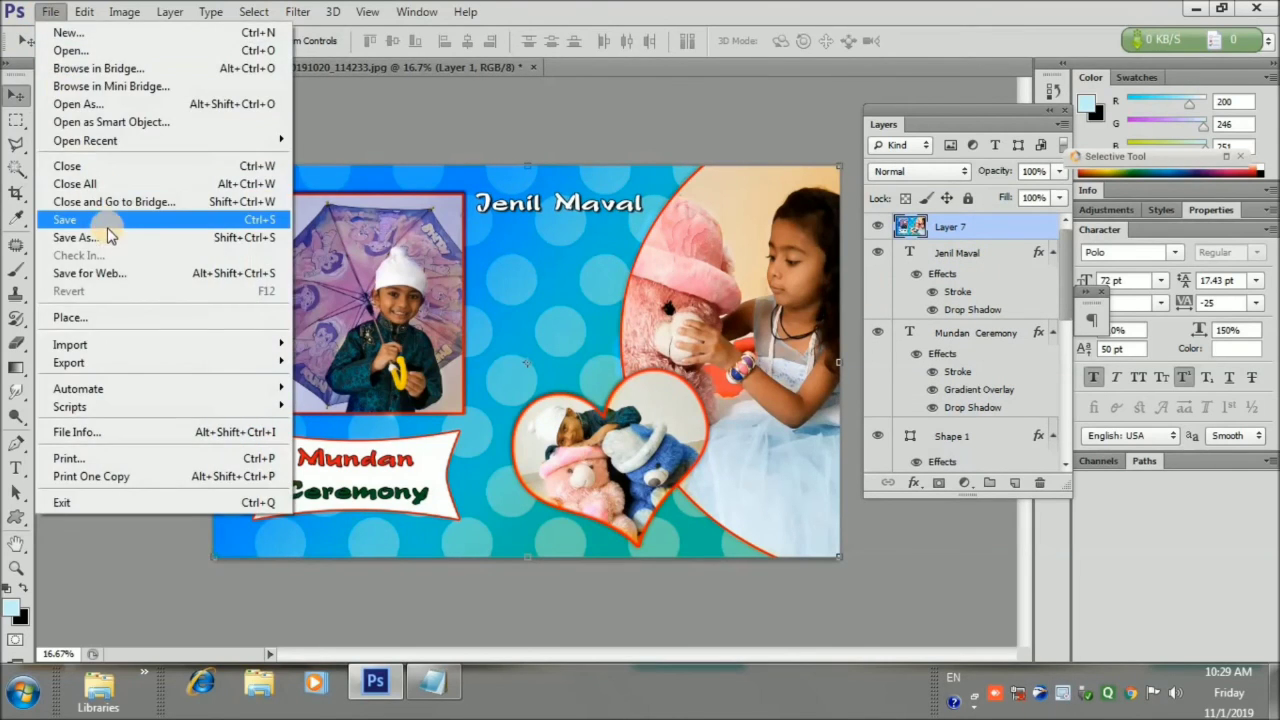
left_click(108, 222)
type("jeni")
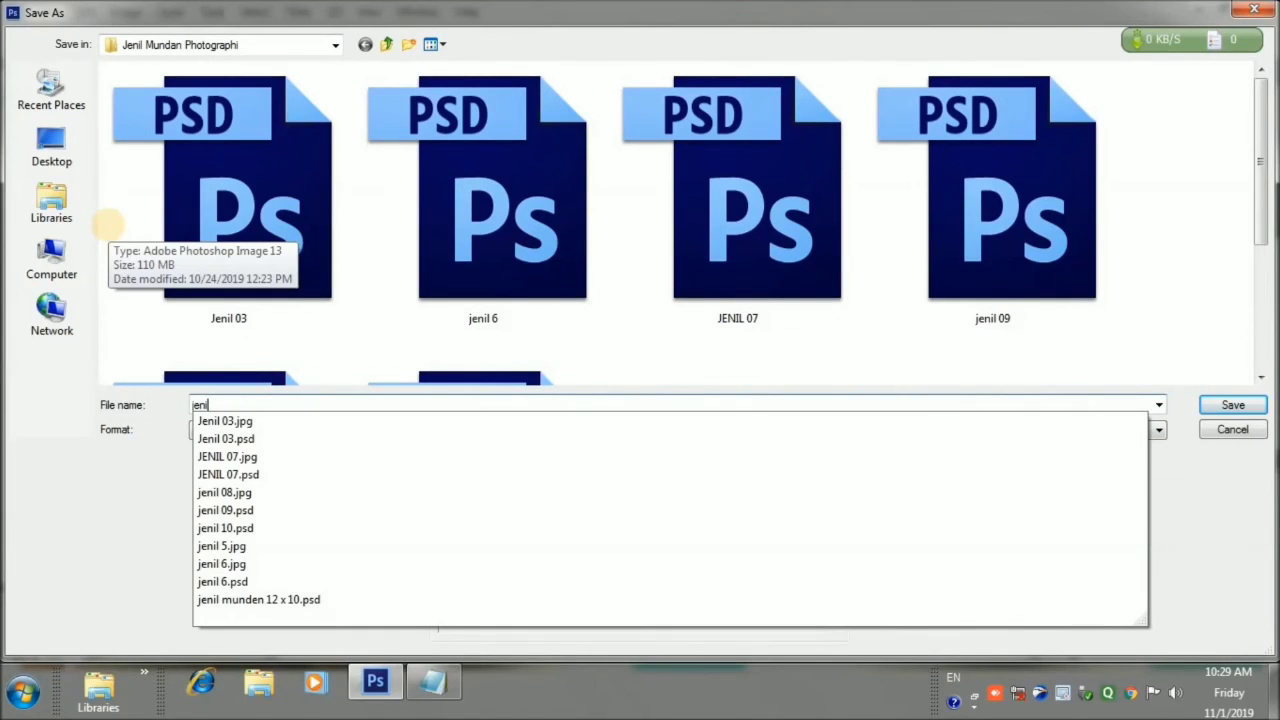
type("l 14")
left_click(1232, 405)
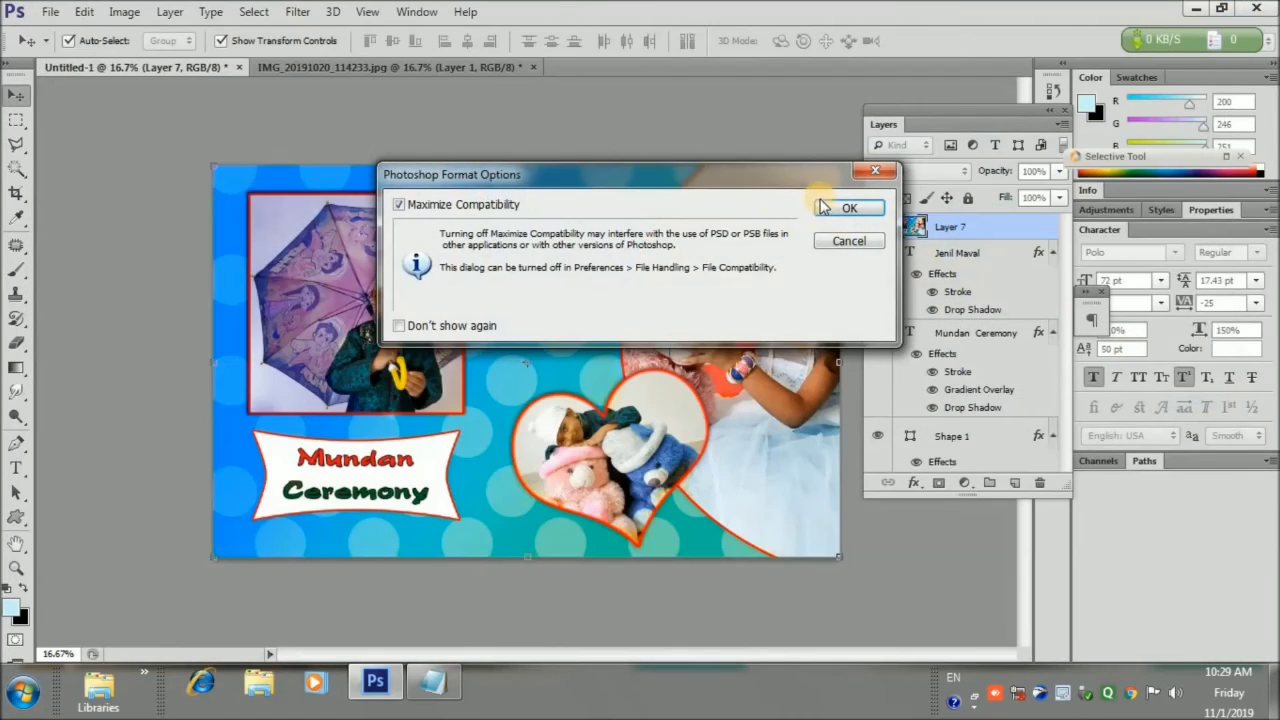
left_click(846, 208)
Close the umbrella photo without saving changes
left_click(403, 66)
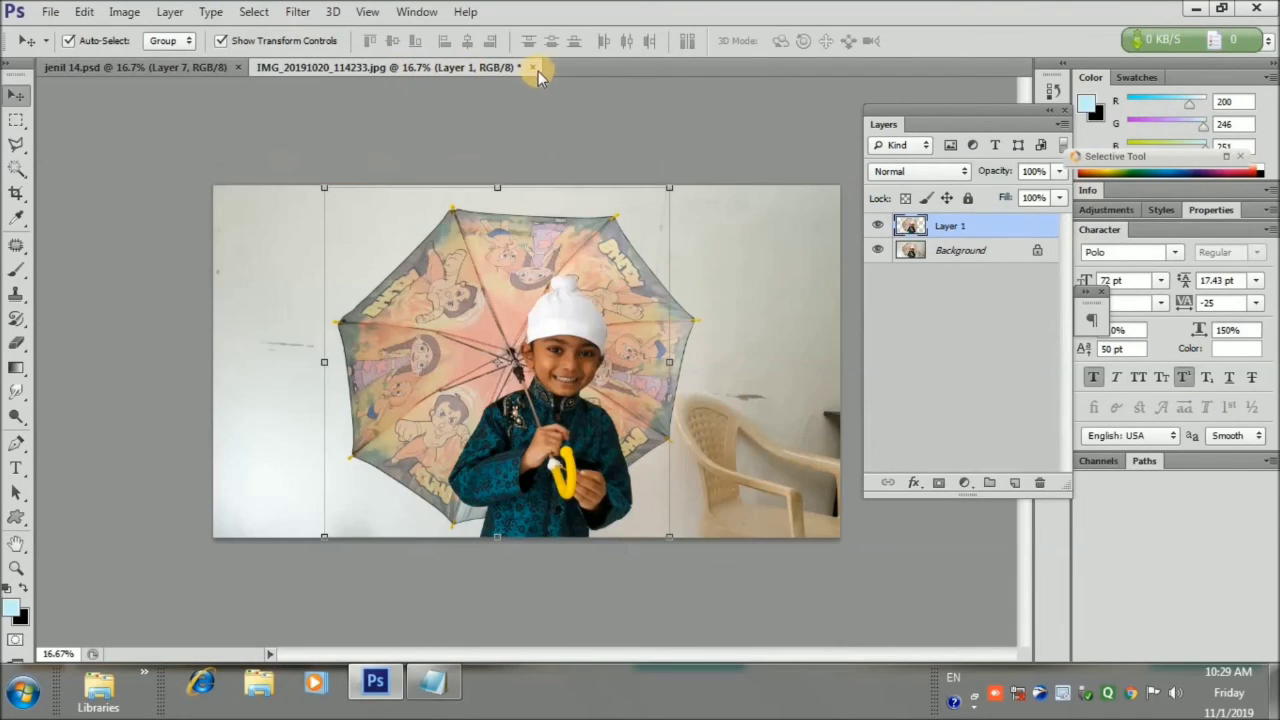
left_click(533, 67)
left_click(614, 266)
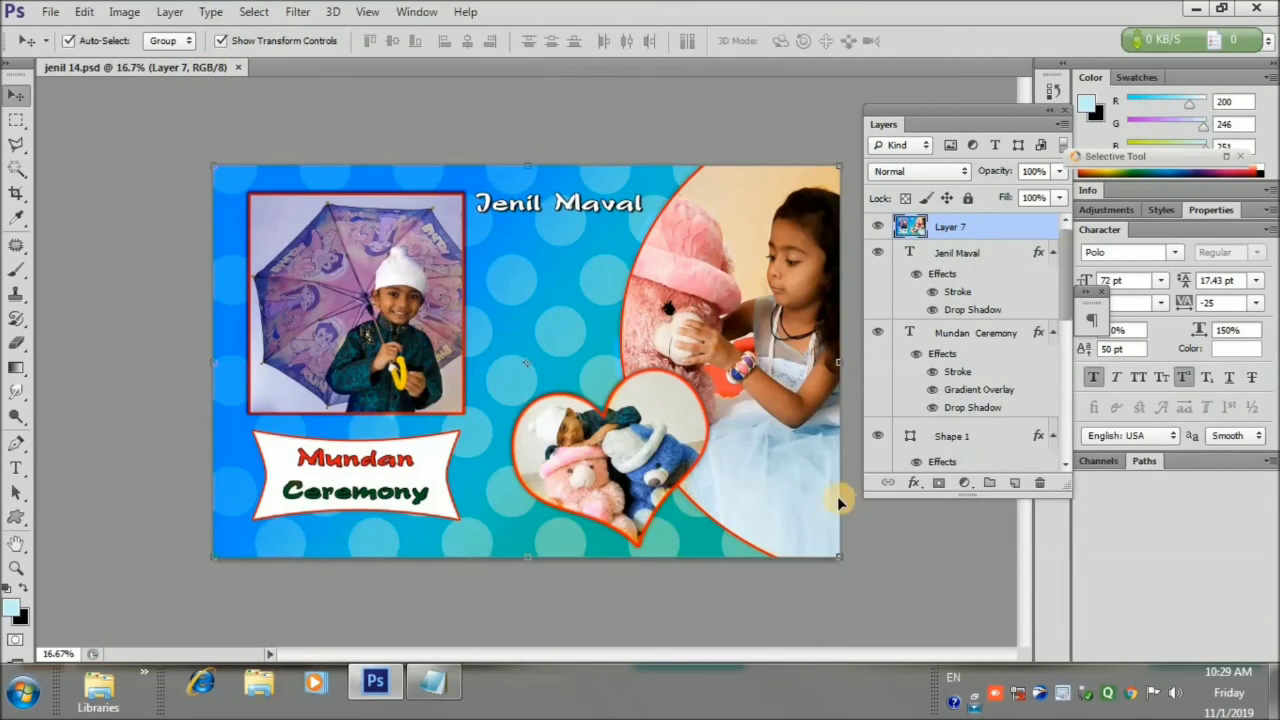